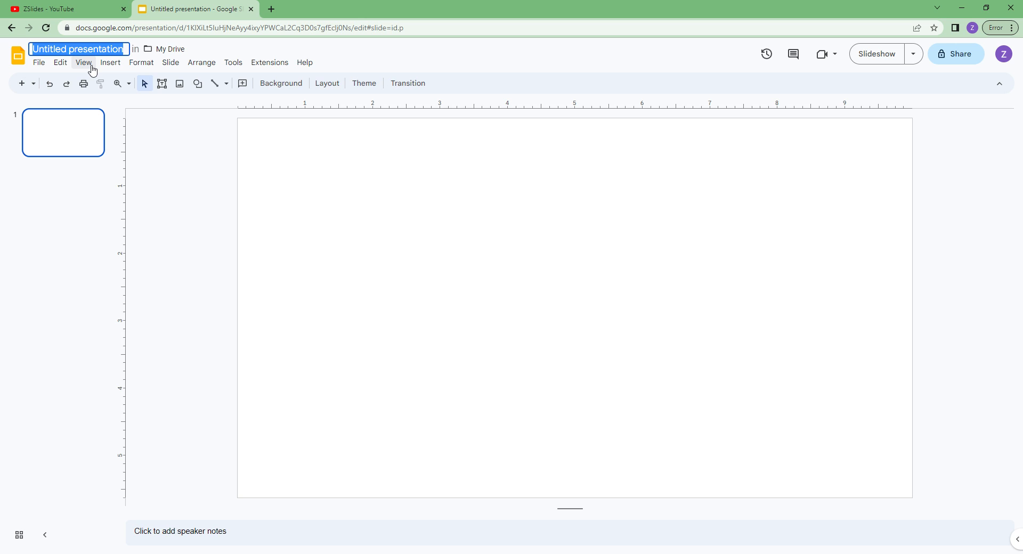
Step: Rename the presentation as "Mapping"
{"action": "type", "text": "Map"}
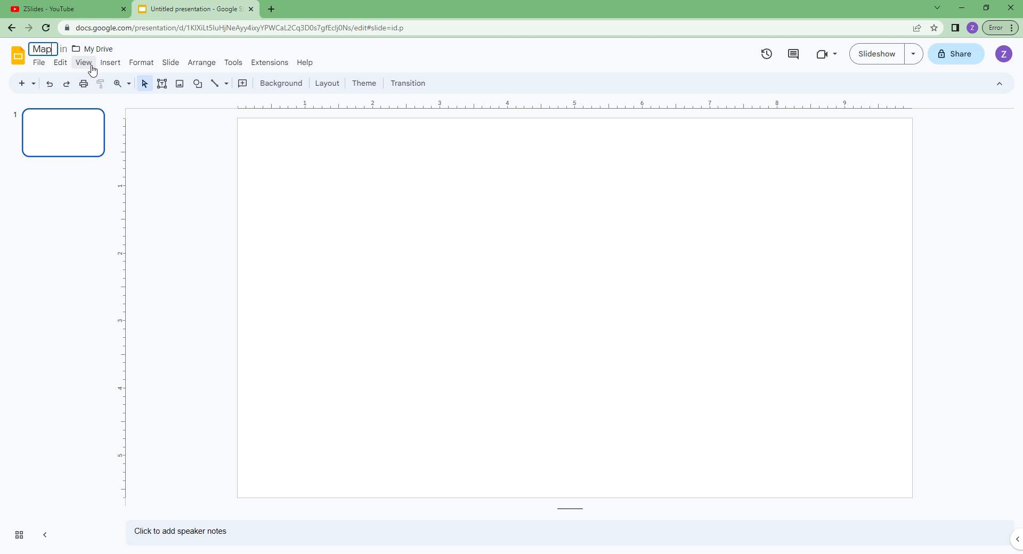
{"action": "type", "text": "ping"}
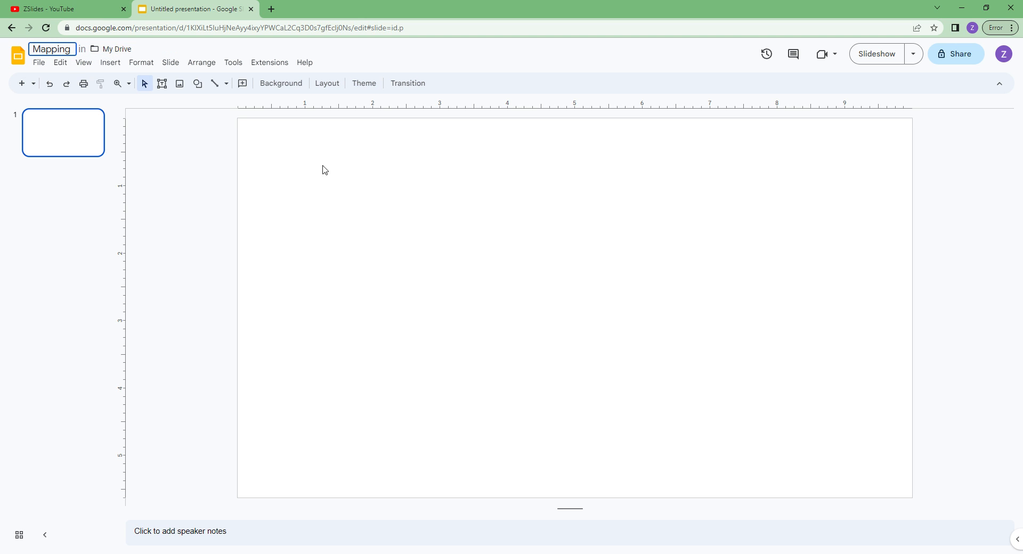
{"action": "key", "text": "Return"}
Step: Search Google Images for "germany map png" in a new browser tab
{"action": "left_click", "coordinate": [271, 9]}
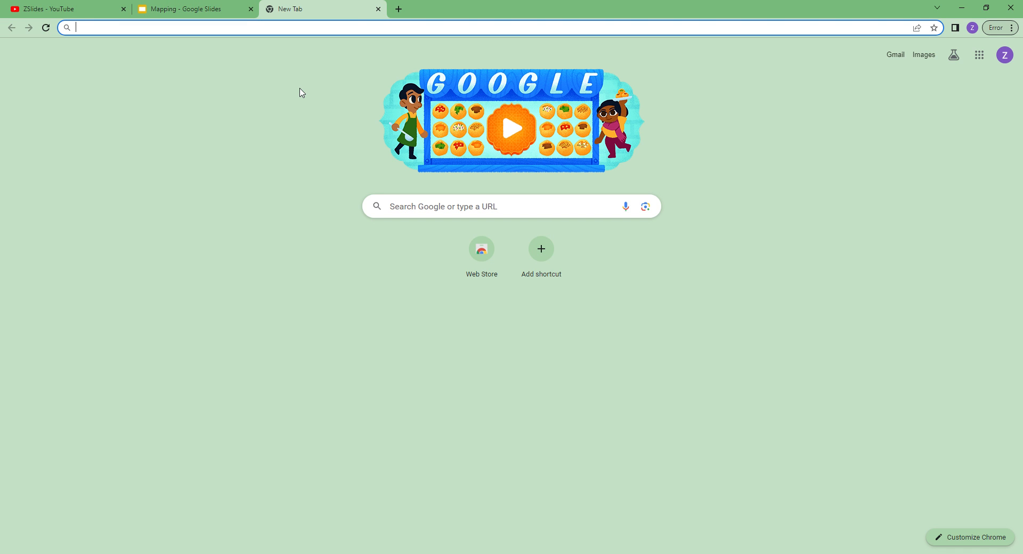
{"action": "type", "text": "ger"}
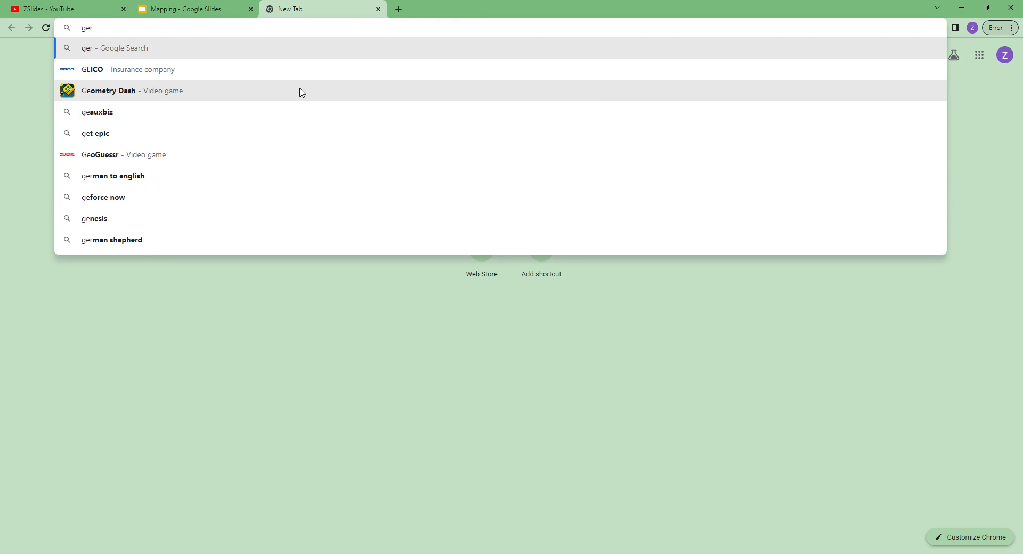
{"action": "type", "text": "many map png"}
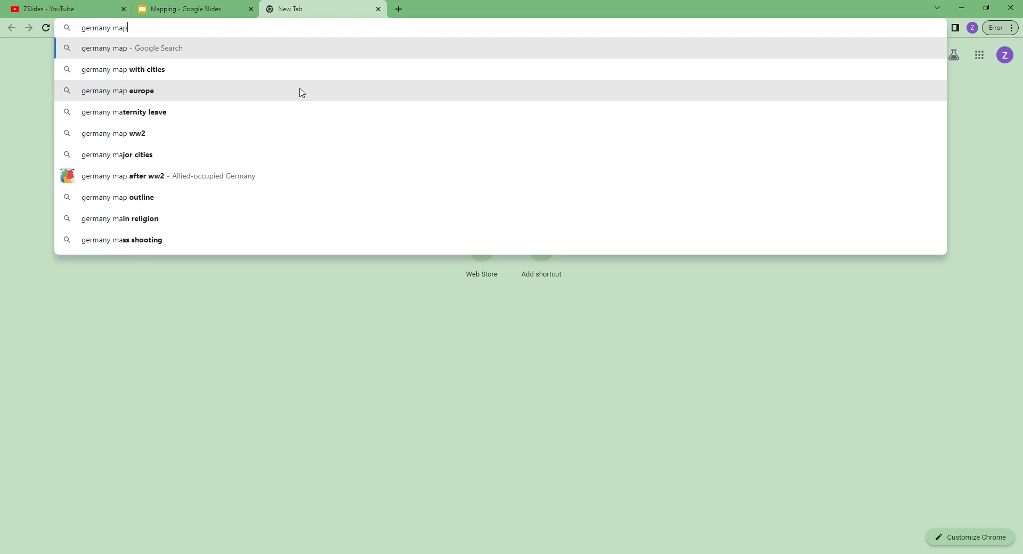
{"action": "key", "text": "Return"}
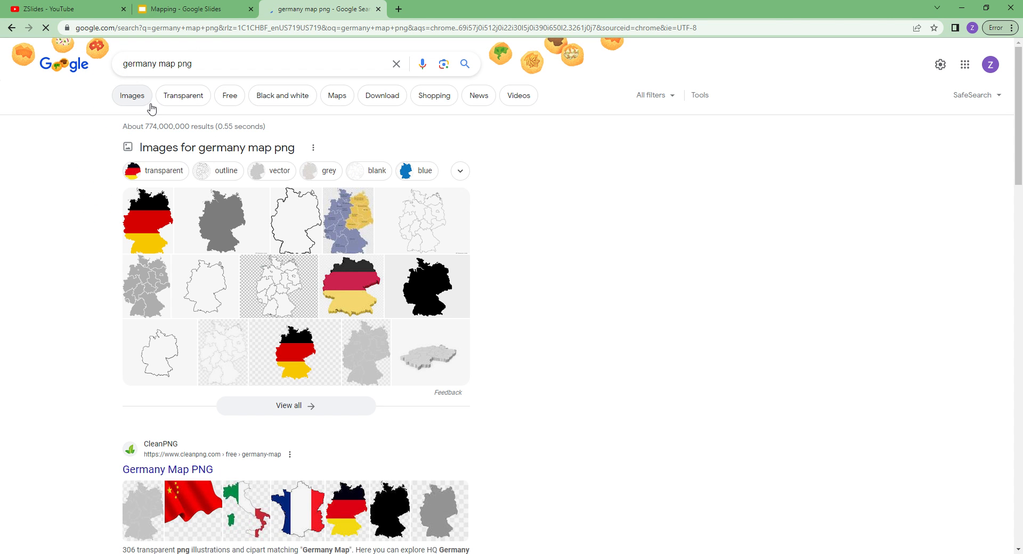
{"action": "left_click", "coordinate": [145, 100]}
Step: Copy the Wikipedia flag map of Germany from the image results onto the slide of the Mapping presentation
{"action": "left_click", "coordinate": [49, 210]}
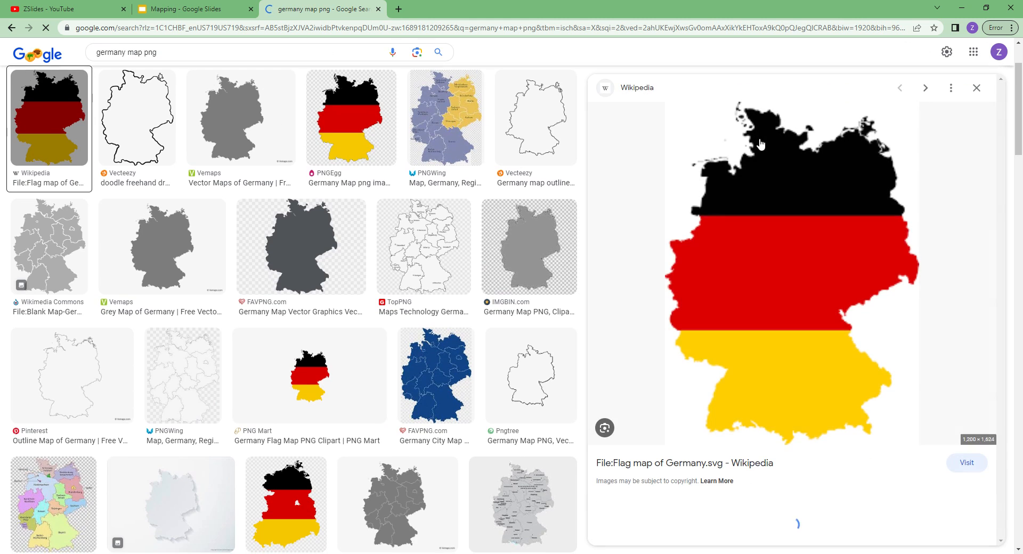
{"action": "left_click", "coordinate": [110, 5]}
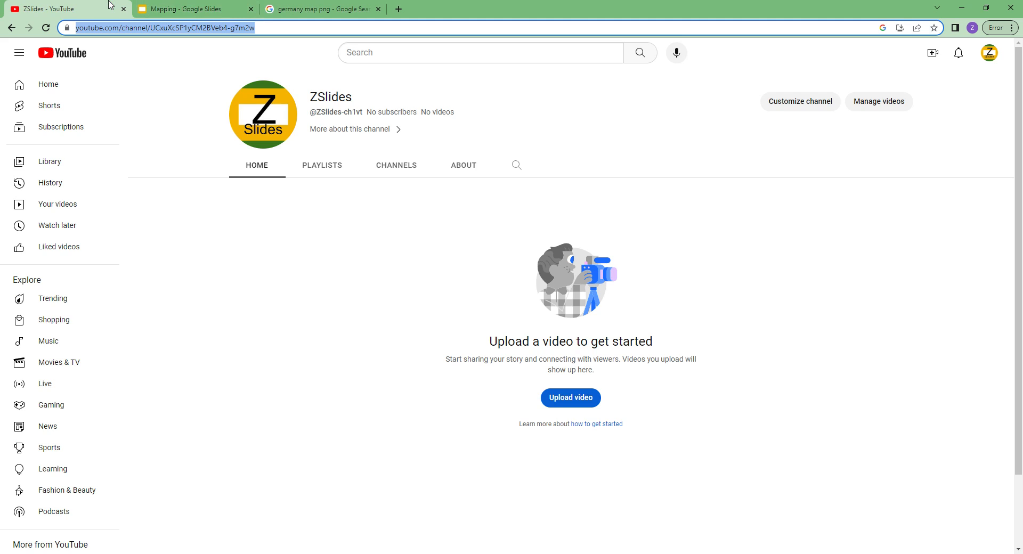
{"action": "left_click", "coordinate": [214, 5]}
{"action": "key", "text": "ctrl+v"}
Step: Return to the image search and look up "france map png"
{"action": "left_click", "coordinate": [293, 4]}
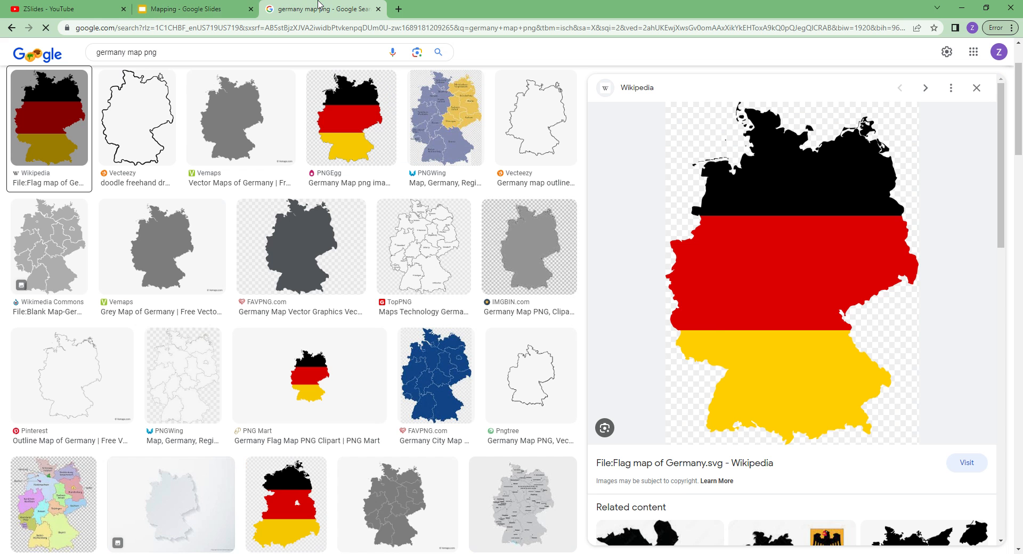
{"action": "left_click", "coordinate": [192, 59]}
{"action": "key", "text": "ctrl+a"}
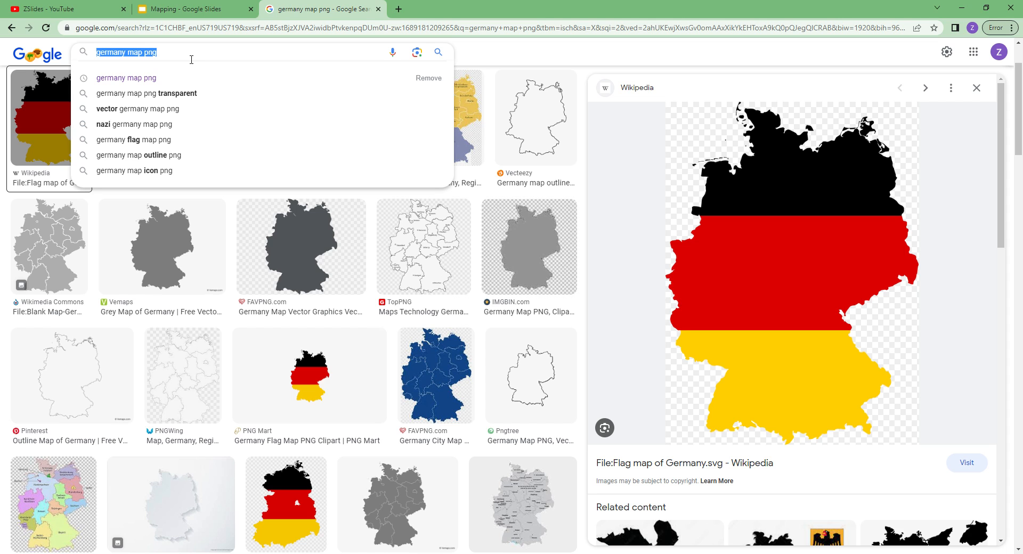
{"action": "double_click", "coordinate": [124, 53]}
{"action": "type", "text": "france"}
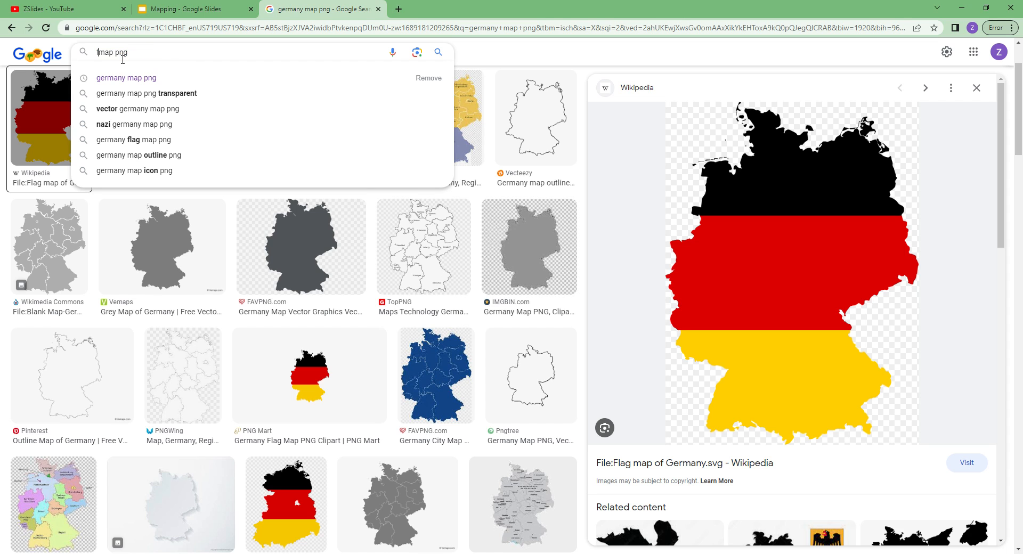
{"action": "key", "text": "Return"}
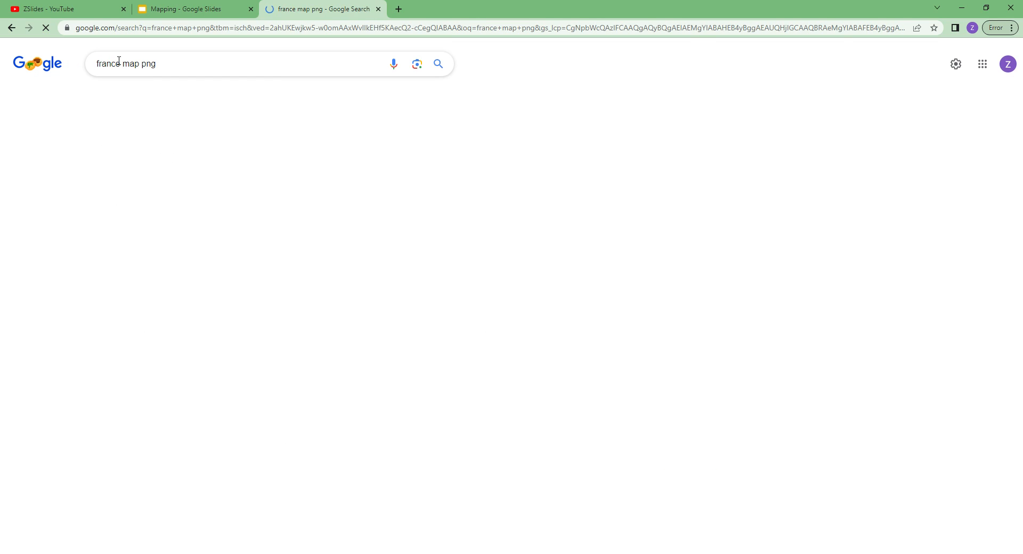
Step: Copy the outlined Vecteezy flag map of France onto the Mapping slide and close the YouTube tab
{"action": "left_click", "coordinate": [93, 203]}
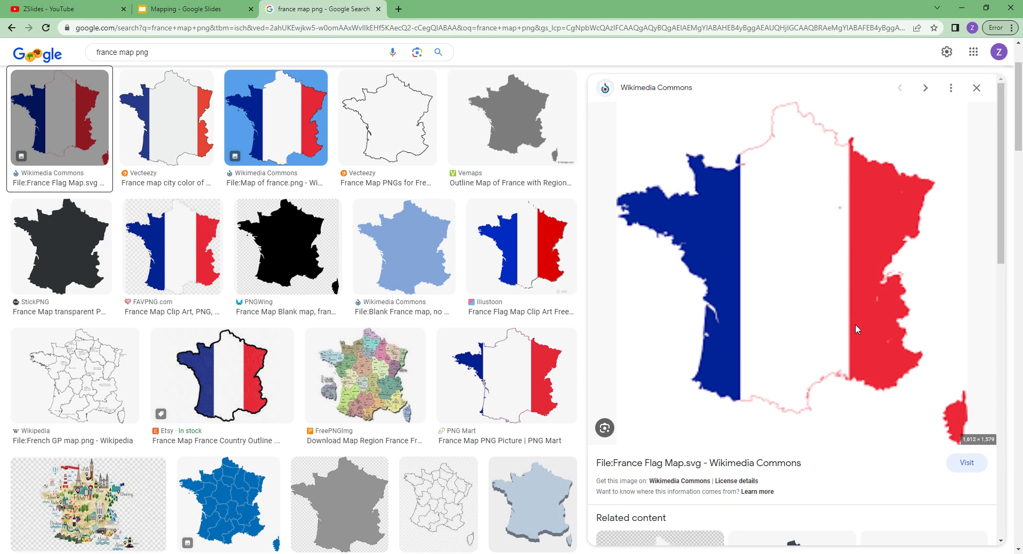
{"action": "left_click", "coordinate": [164, 113]}
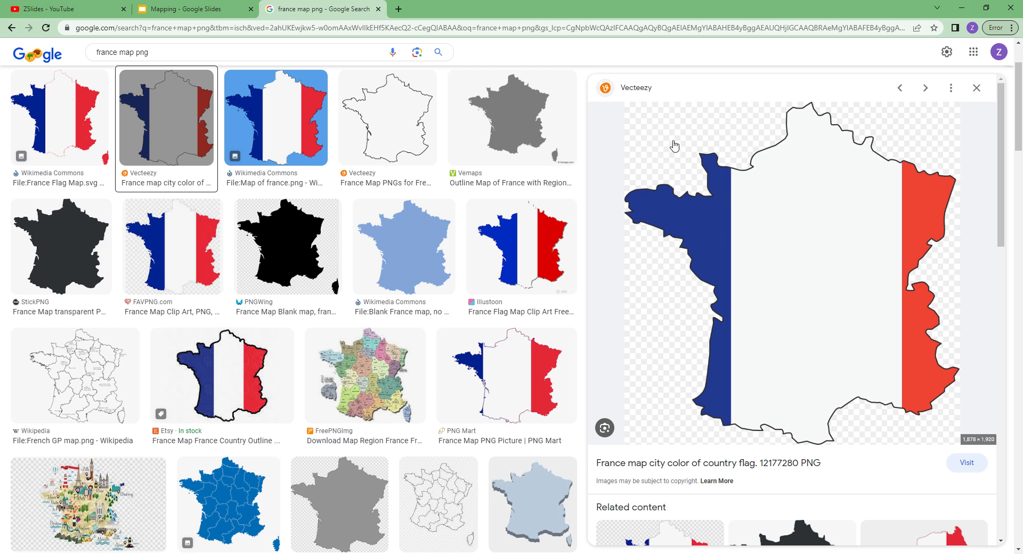
{"action": "key", "text": "ctrl+Tab"}
{"action": "key", "text": "ctrl+Tab"}
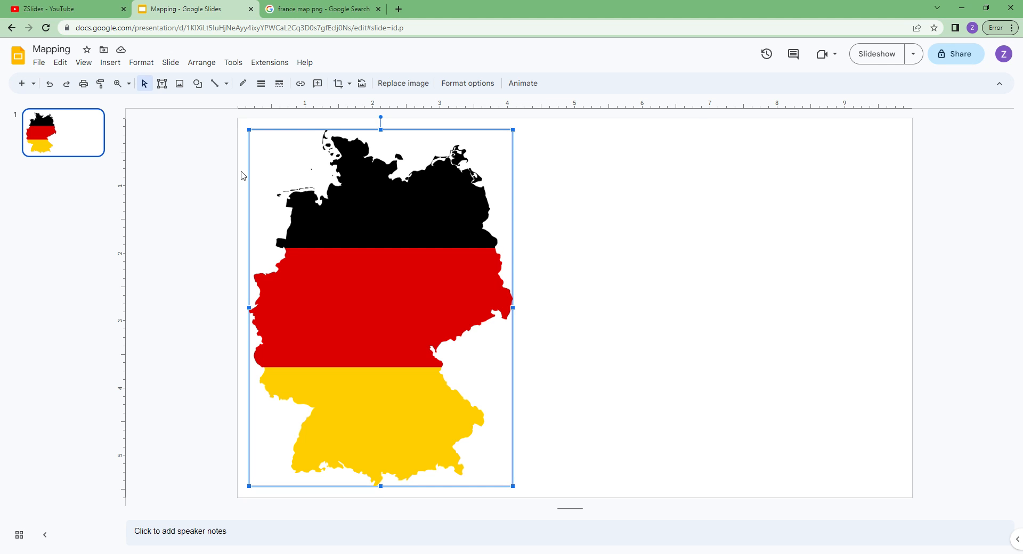
{"action": "key", "text": "ctrl+v"}
{"action": "left_click", "coordinate": [123, 9]}
Step: Return to the image search and look up "austria hungury map png"
{"action": "left_click", "coordinate": [167, 9]}
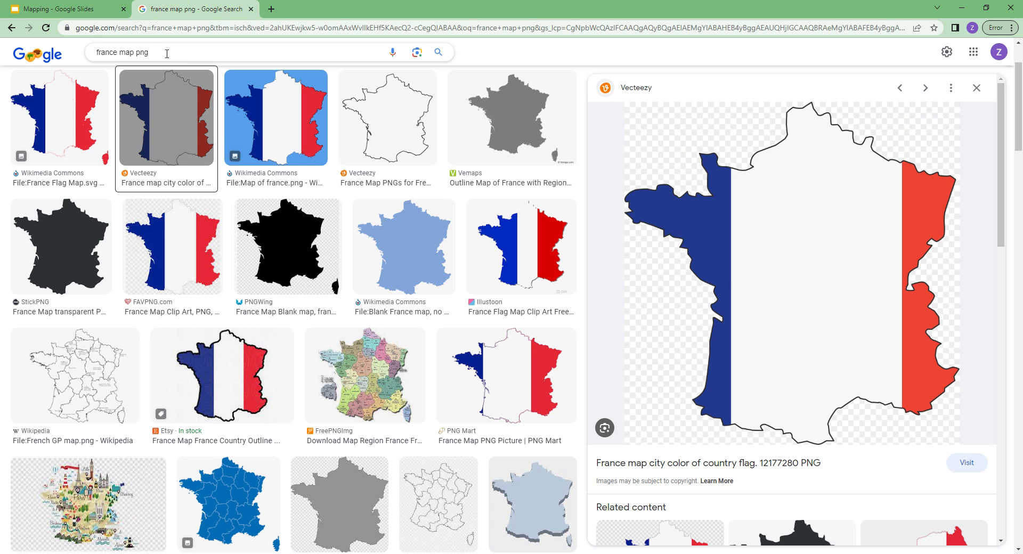
{"action": "left_click", "coordinate": [167, 53]}
{"action": "double_click", "coordinate": [114, 52]}
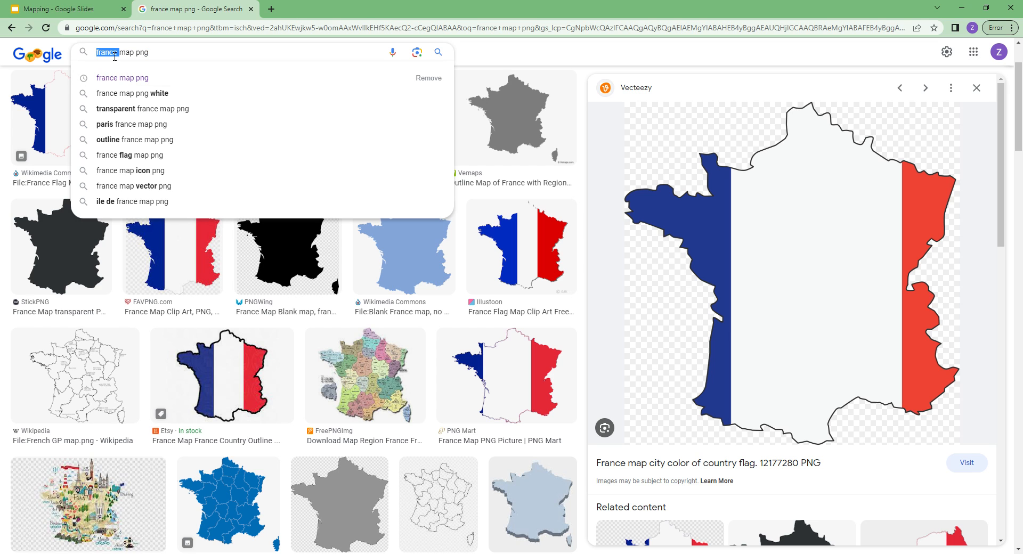
{"action": "type", "text": "austria"}
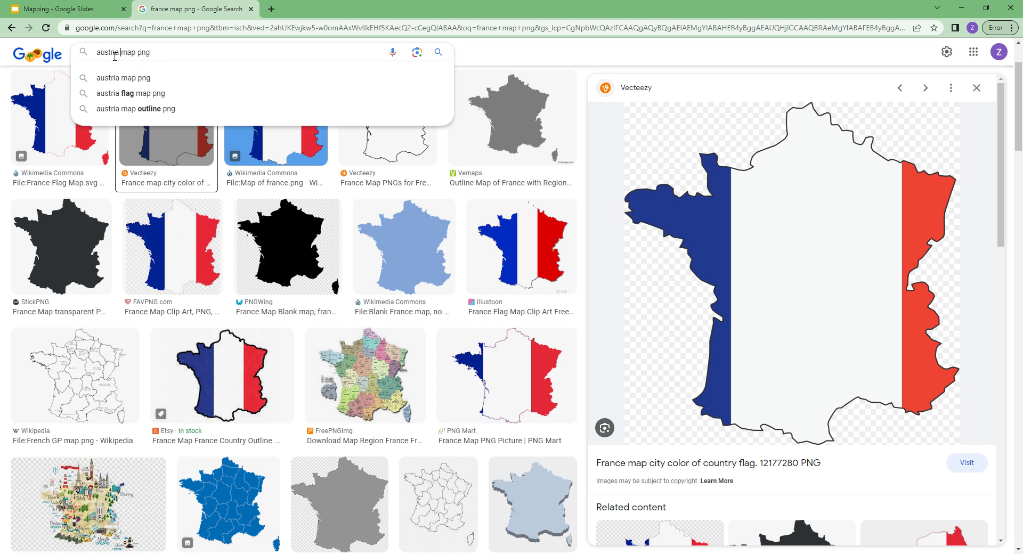
{"action": "type", "text": " hungury"}
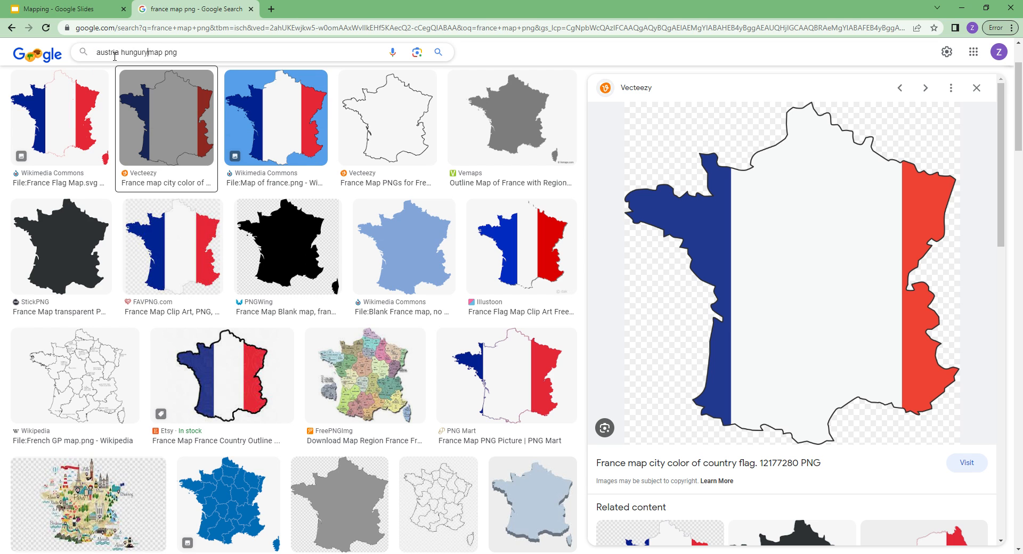
{"action": "key", "text": "Return"}
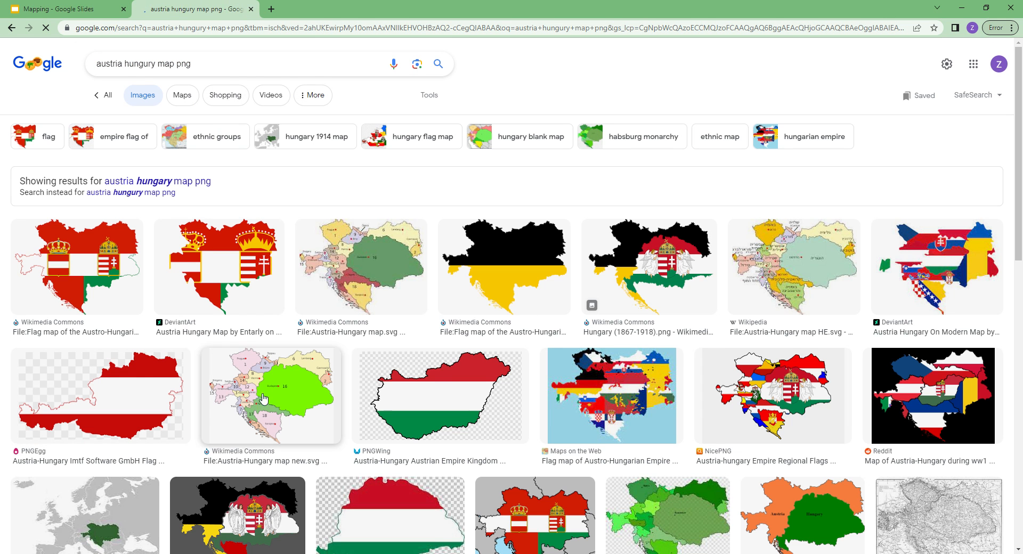
Step: Copy the DeviantArt flag map of Austria-Hungary from the image results onto the Mapping slide
{"action": "left_click", "coordinate": [210, 266]}
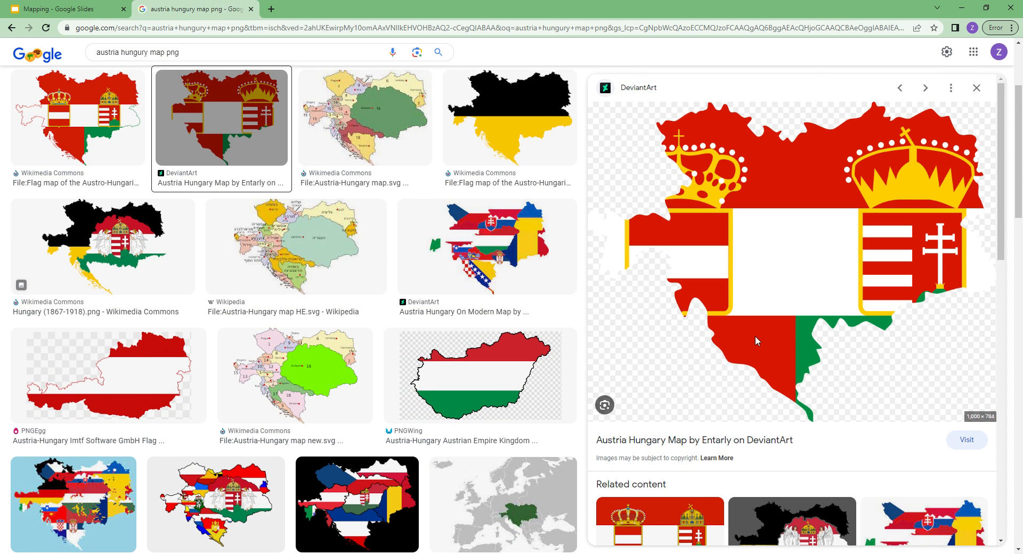
{"action": "left_click", "coordinate": [59, 8]}
{"action": "key", "text": "ctrl+v"}
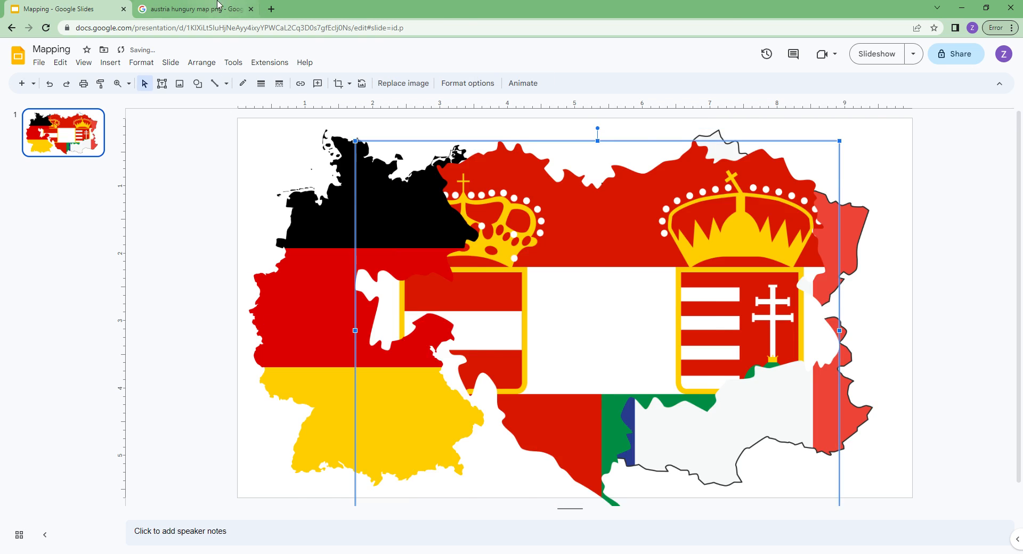
Step: Return to the image search and look up "lousiana map png"
{"action": "left_click", "coordinate": [218, 6]}
{"action": "left_click", "coordinate": [131, 53]}
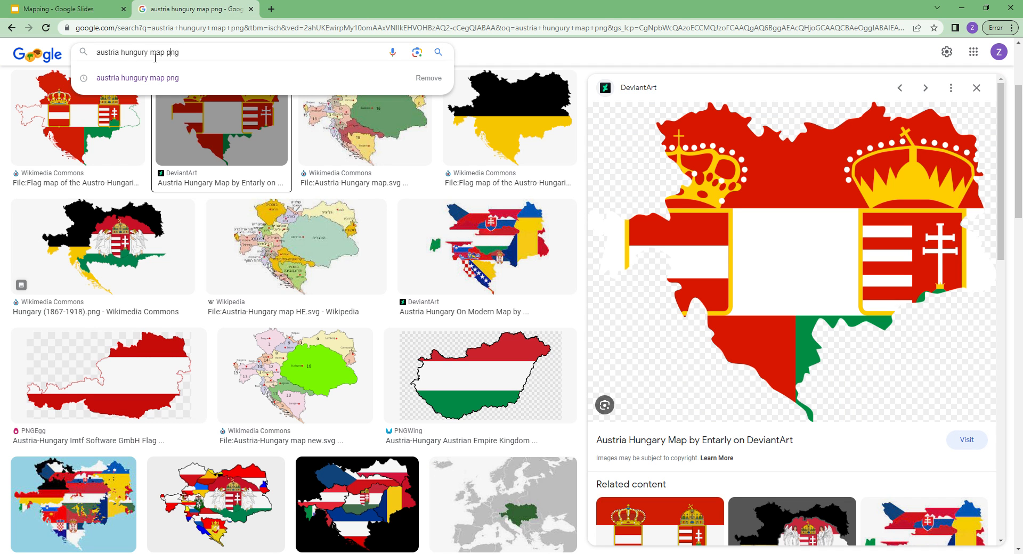
{"action": "left_click_drag", "start_coordinate": [149, 55], "coordinate": [104, 58]}
{"action": "type", "text": "lousiana"}
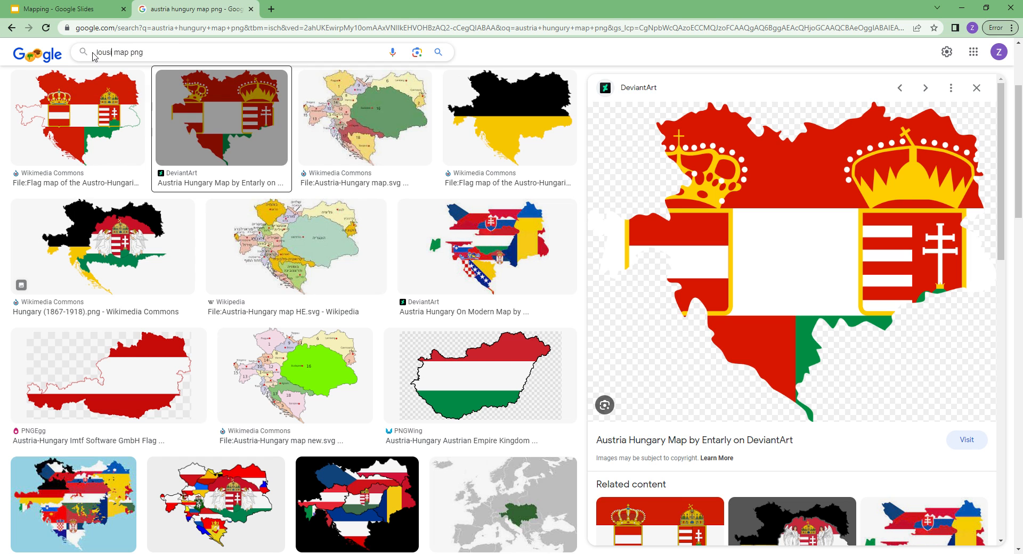
{"action": "key", "text": "Return"}
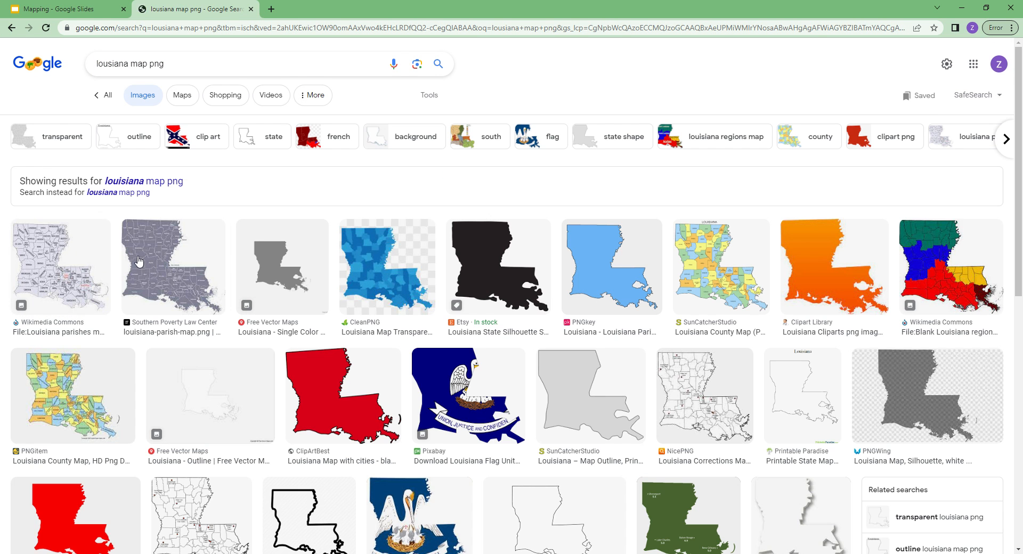
Step: Copy the Southern Poverty Law Center parish map of Louisiana onto the Mapping slide
{"action": "left_click", "coordinate": [174, 263]}
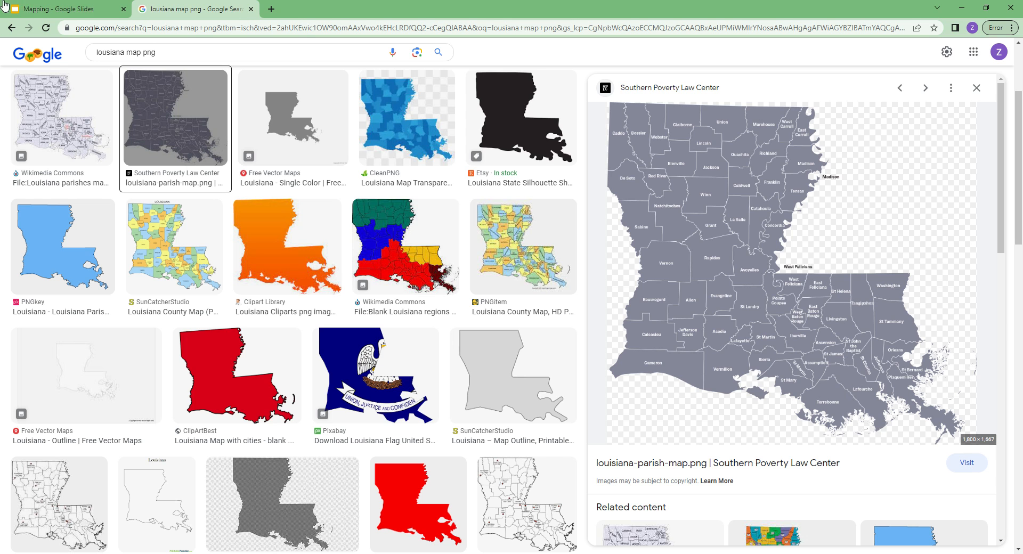
{"action": "left_click", "coordinate": [6, 7]}
{"action": "key", "text": "ctrl+v"}
Step: Return to the image search and look up "greek map png"
{"action": "left_click", "coordinate": [202, 11]}
{"action": "double_click", "coordinate": [124, 59]}
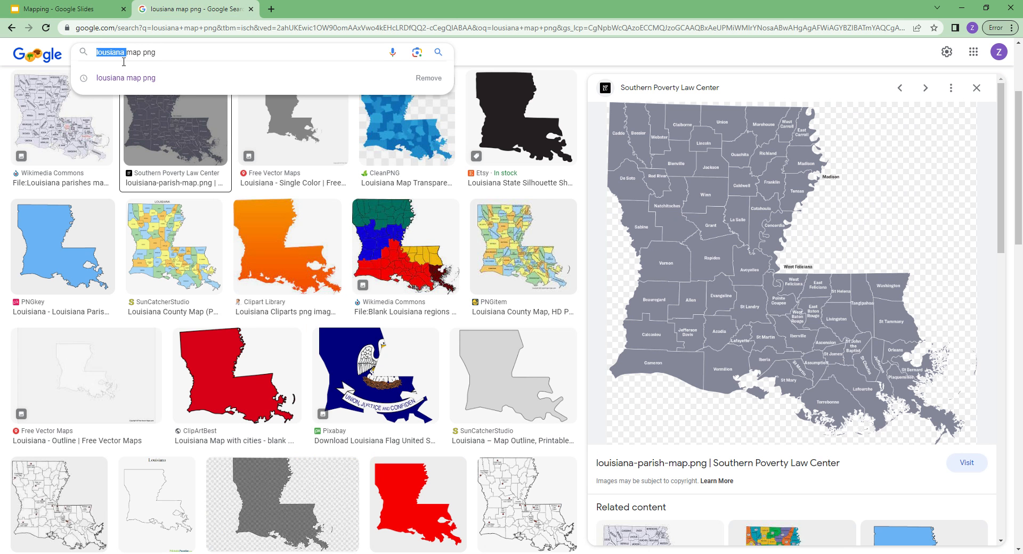
{"action": "type", "text": "greek"}
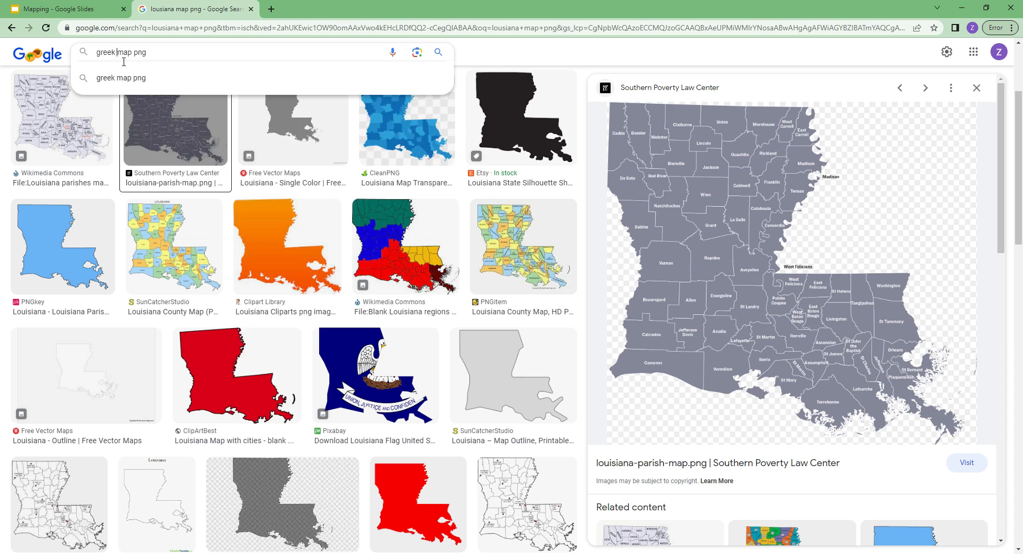
{"action": "key", "text": "Return"}
Step: Copy the Wikipedia flag map of Greece from the image results onto the Mapping slide
{"action": "left_click", "coordinate": [70, 186]}
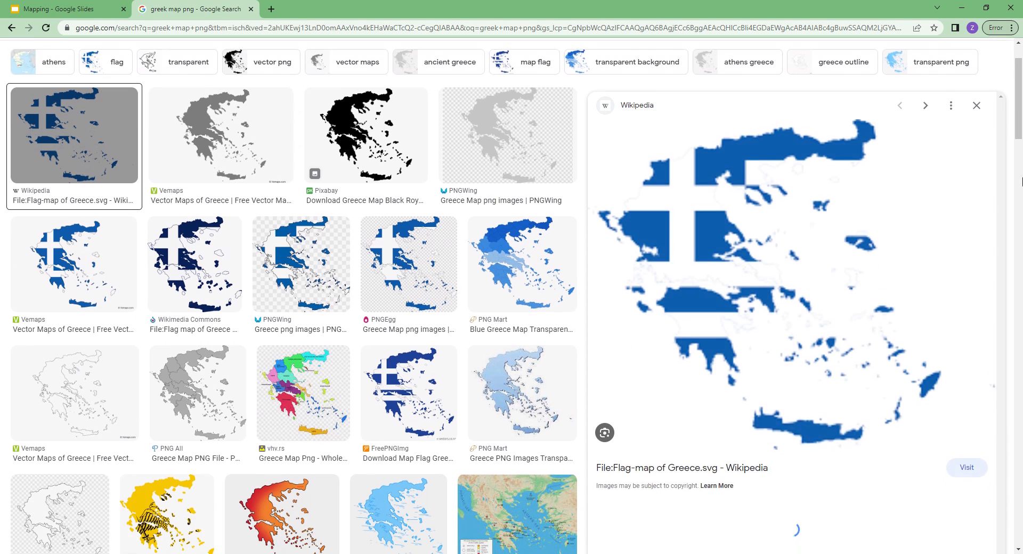
{"action": "left_click_drag", "start_coordinate": [262, 28], "coordinate": [129, 25]}
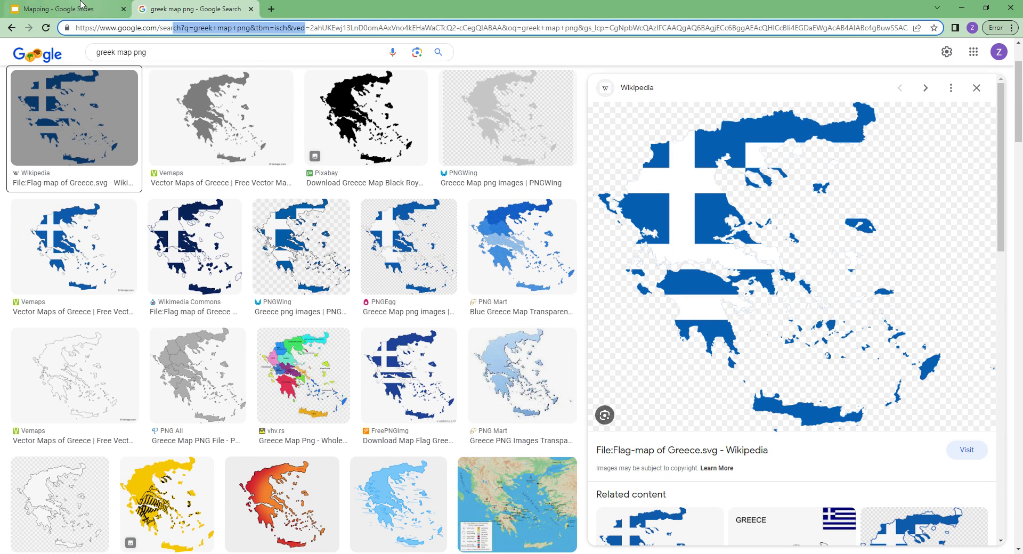
{"action": "left_click", "coordinate": [69, 8]}
{"action": "key", "text": "ctrl+v"}
Step: Return to the image search and look up "cuba map png"
{"action": "left_click", "coordinate": [203, 5]}
{"action": "left_click", "coordinate": [183, 53]}
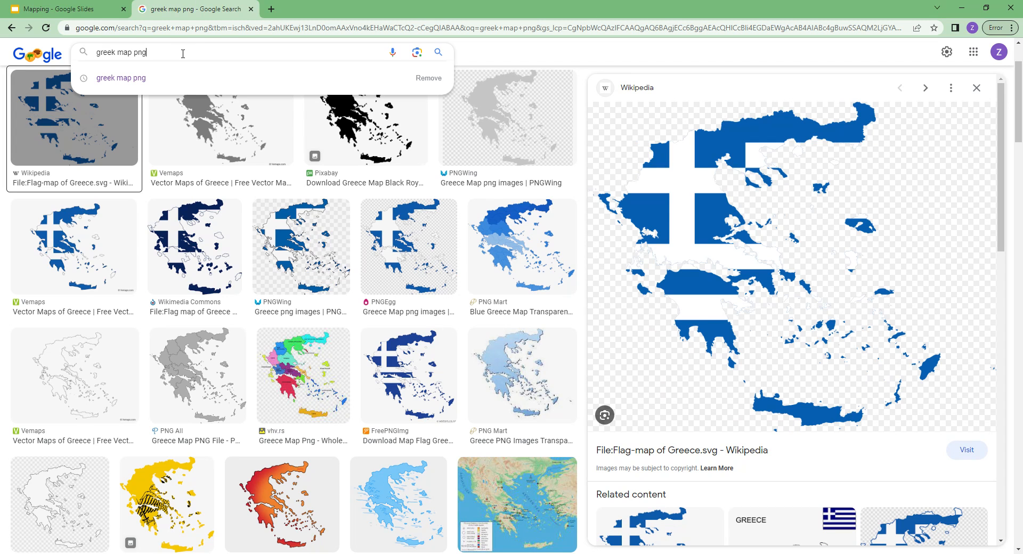
{"action": "type", "text": "cuba"}
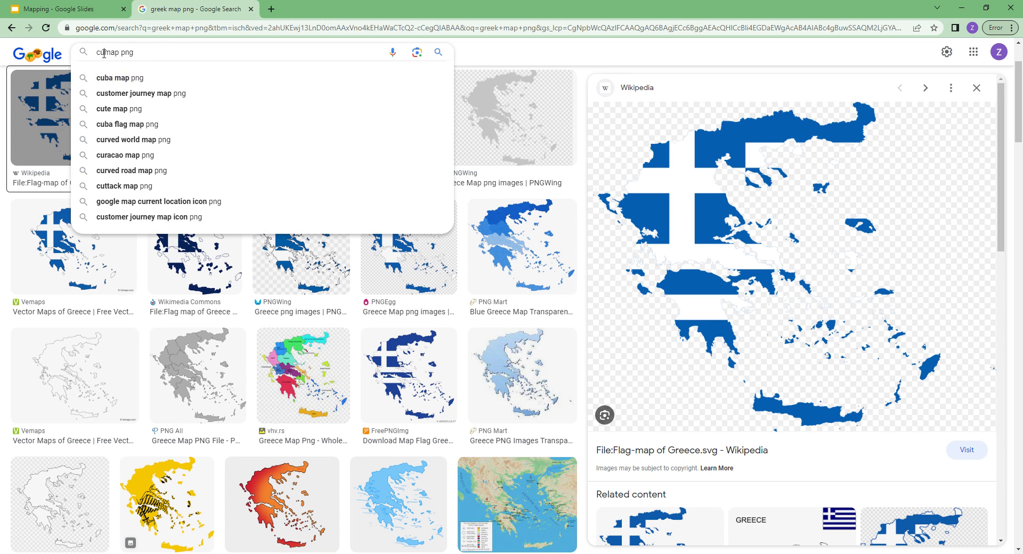
{"action": "key", "text": "Return"}
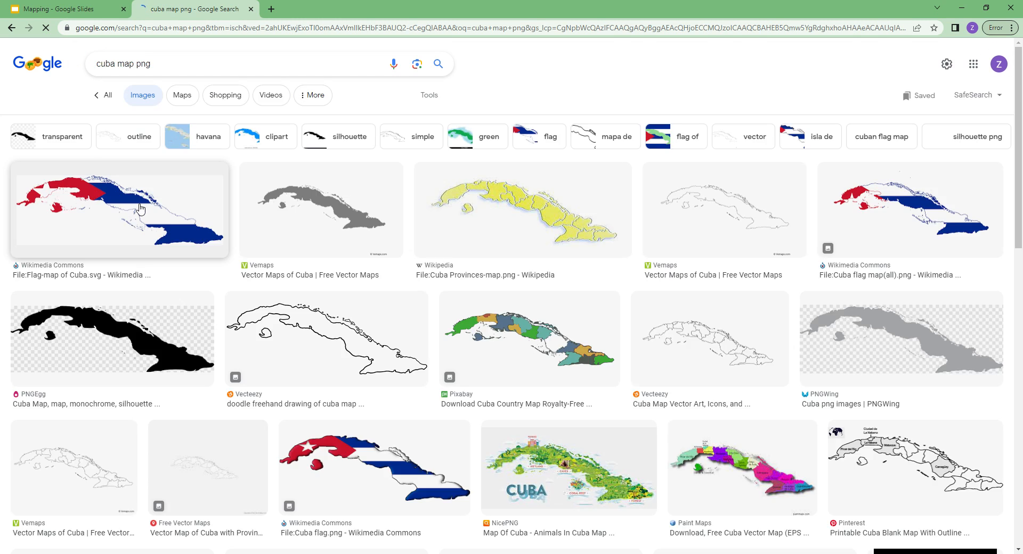
Step: Copy the Wikimedia Commons flag map of Cuba onto the Mapping slide and return to the image search
{"action": "left_click", "coordinate": [96, 223]}
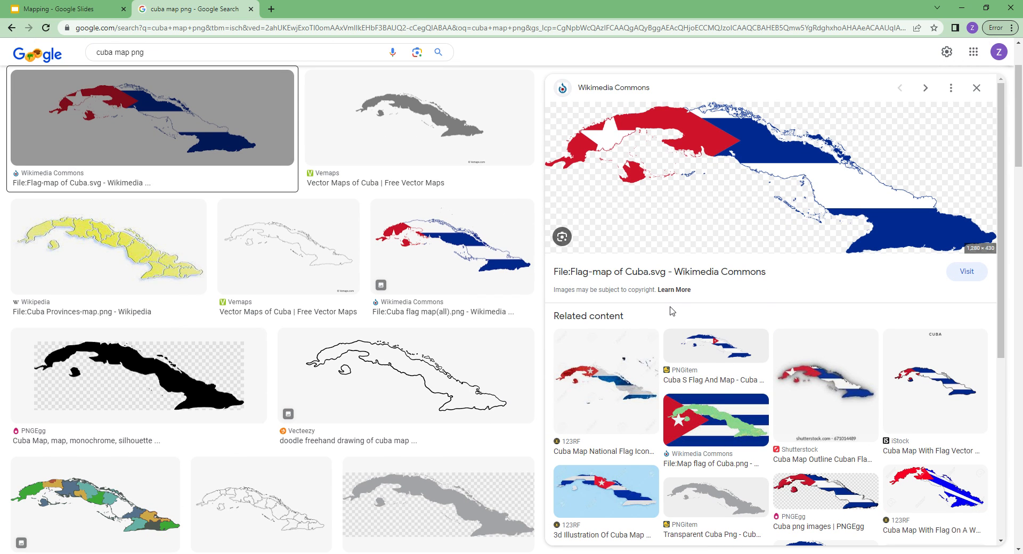
{"action": "left_click", "coordinate": [58, 9]}
{"action": "key", "text": "ctrl+v"}
{"action": "left_click", "coordinate": [182, 7]}
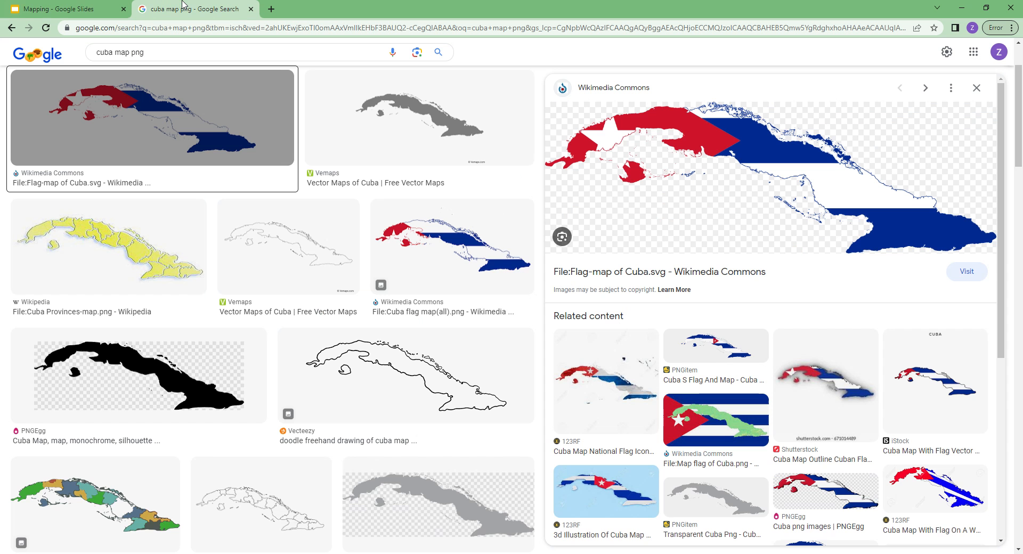
Step: Change the image search to "iceland map png"
{"action": "left_click", "coordinate": [115, 56]}
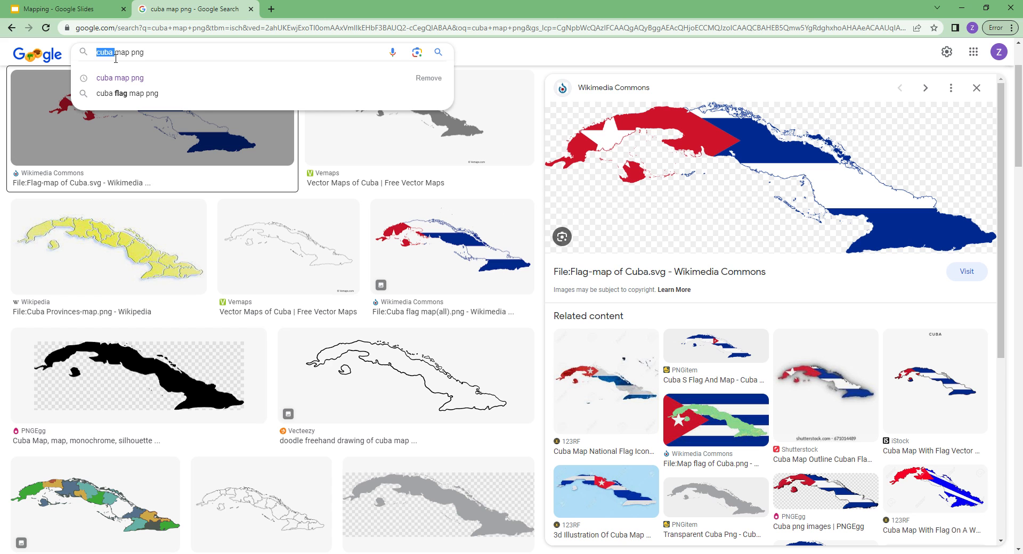
{"action": "type", "text": "iceland"}
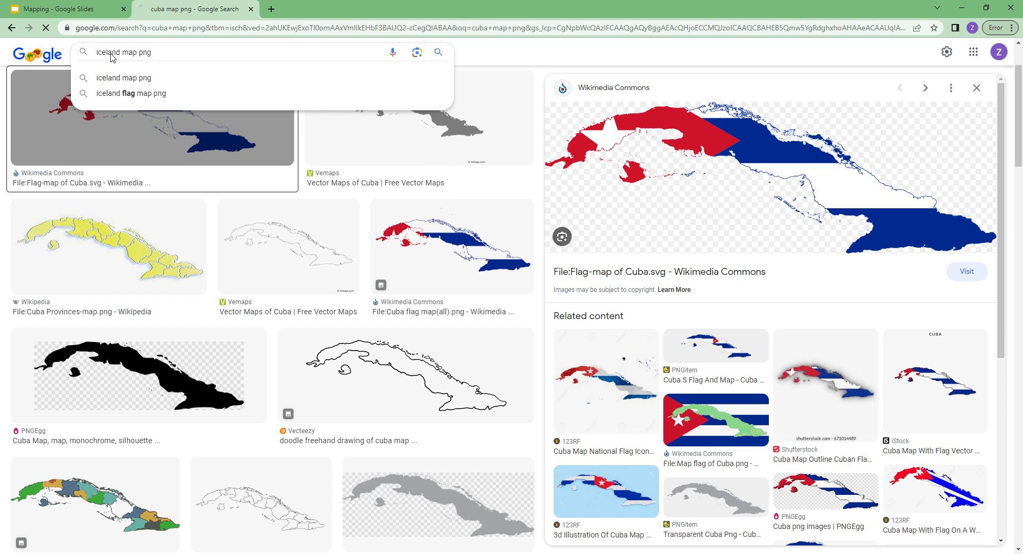
{"action": "key", "text": "Return"}
Step: Copy the Wikimedia Commons flag map of Iceland from the image results onto the Mapping slide
{"action": "left_click", "coordinate": [150, 184]}
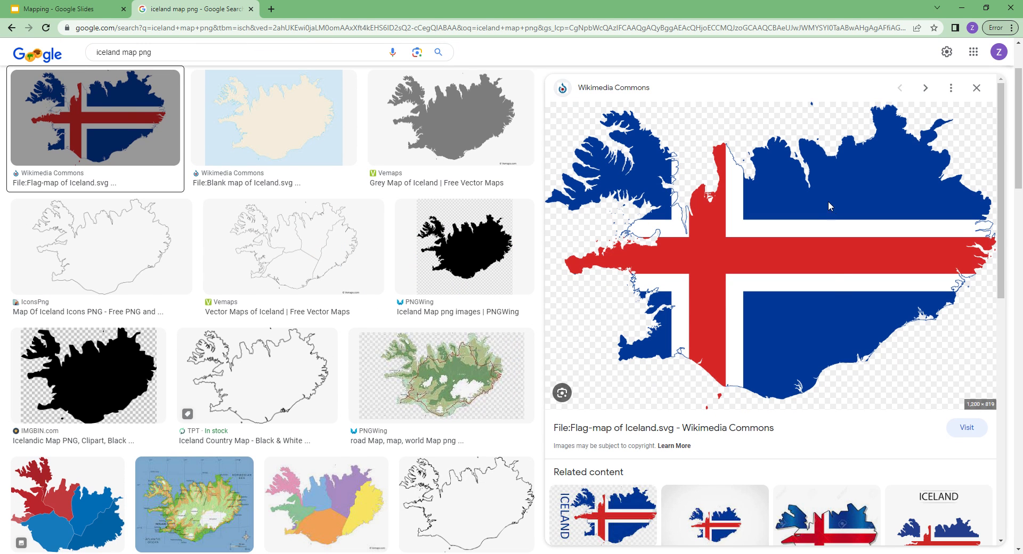
{"action": "left_click", "coordinate": [97, 7]}
{"action": "key", "text": "ctrl+v"}
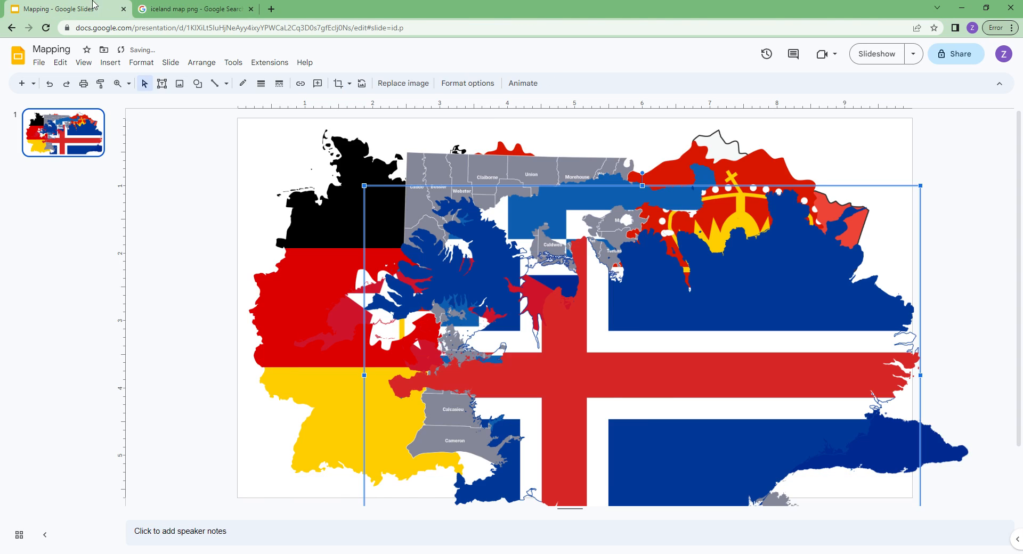
Step: Return to the image search and look up "prussia map png"
{"action": "left_click", "coordinate": [142, 6]}
{"action": "double_click", "coordinate": [114, 62]}
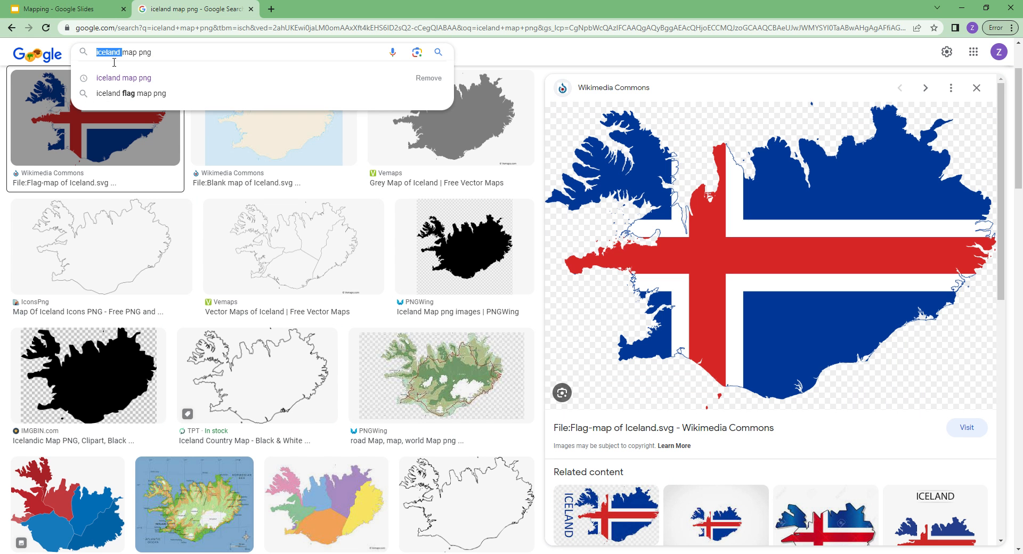
{"action": "type", "text": "prussia"}
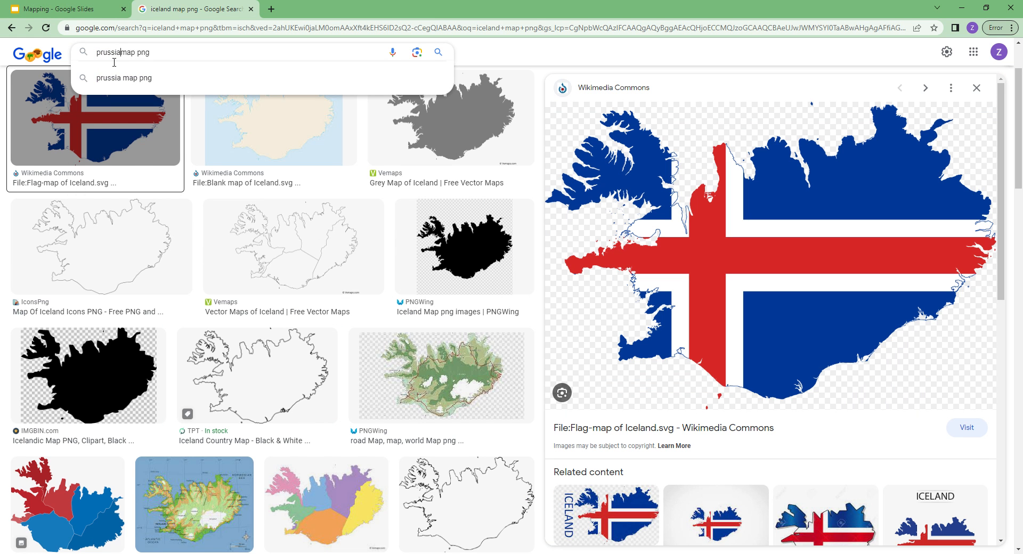
{"action": "key", "text": "Return"}
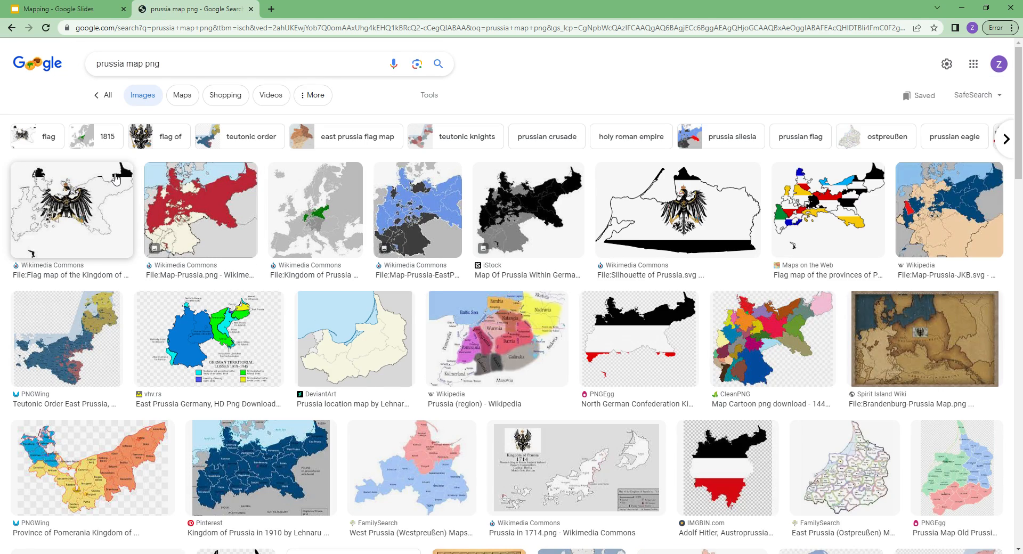
Step: Copy the Wikimedia Commons flag map of the Kingdom of Prussia onto the Mapping slide
{"action": "left_click", "coordinate": [116, 179]}
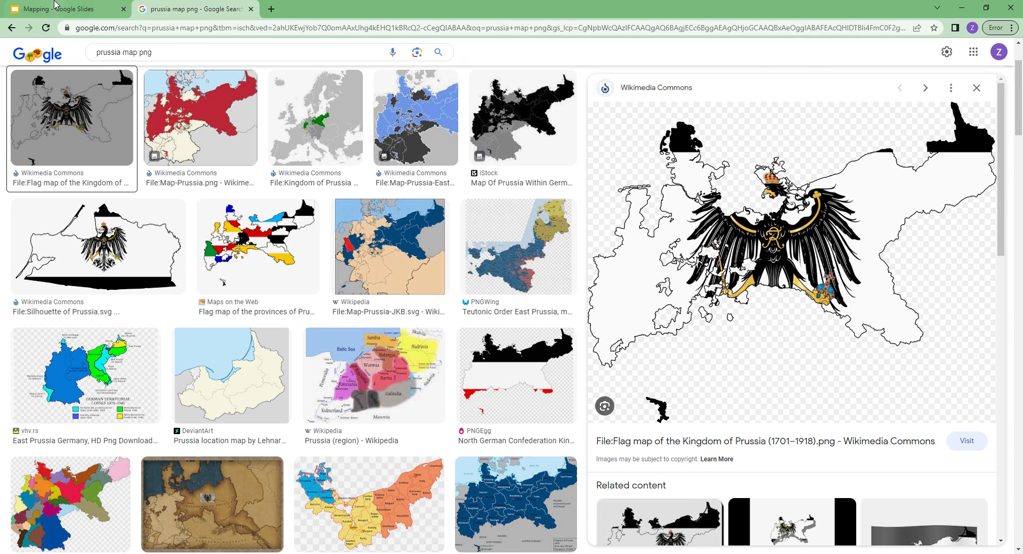
{"action": "left_click", "coordinate": [58, 9]}
{"action": "key", "text": "ctrl+v"}
Step: Return to the image search and look up Bavaria, accepting the corrected query "bavaria map png"
{"action": "left_click", "coordinate": [198, 8]}
{"action": "double_click", "coordinate": [109, 52]}
{"action": "type", "text": "bavaria"}
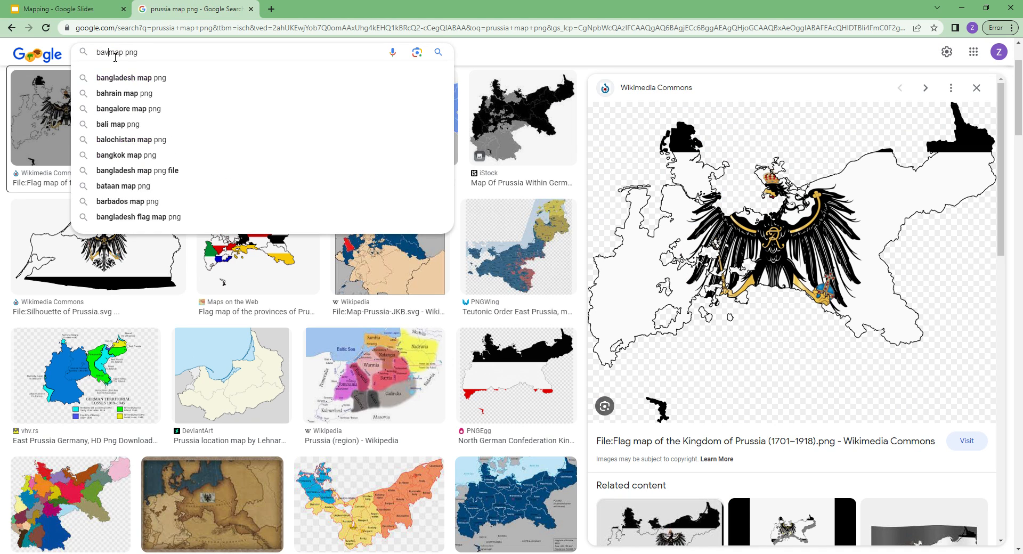
{"action": "key", "text": "Return"}
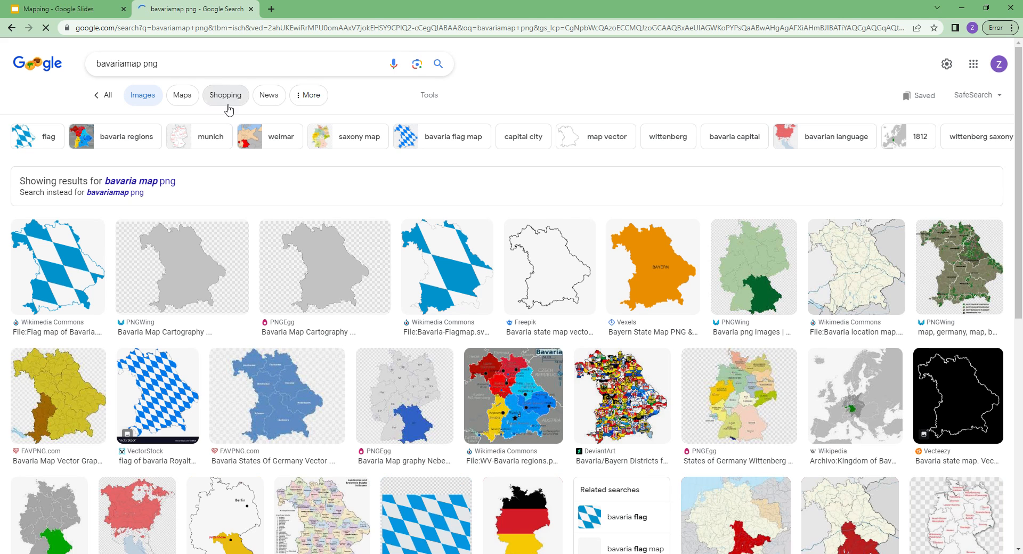
{"action": "left_click", "coordinate": [151, 180]}
Step: Copy the Wikimedia Commons flag map of Bavaria from the image results onto the Mapping slide
{"action": "left_click", "coordinate": [72, 205]}
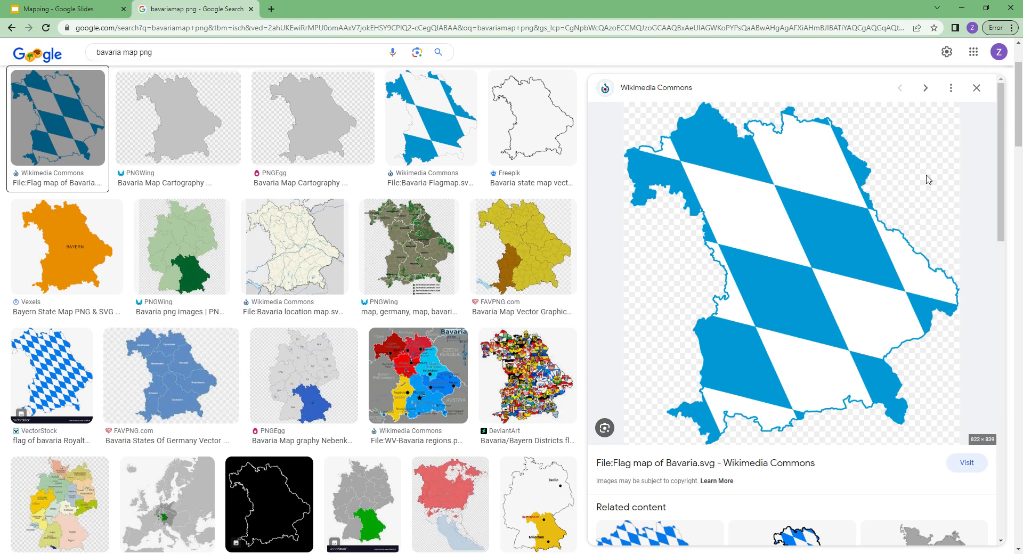
{"action": "left_click", "coordinate": [71, 3]}
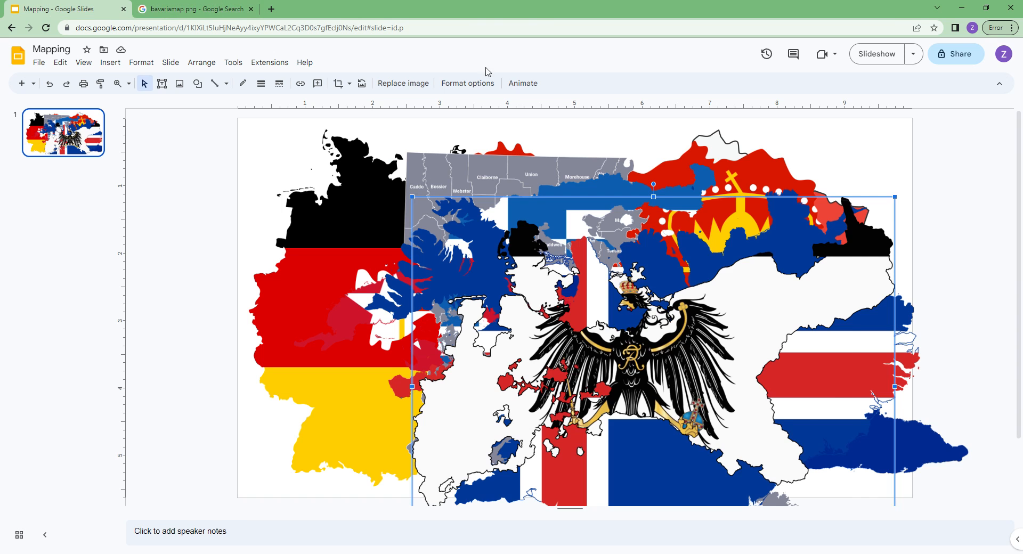
{"action": "key", "text": "ctrl+v"}
Step: Scale all the maps down together to about a third of their size and move them to the slide's middle
{"action": "key", "text": "ctrl+a"}
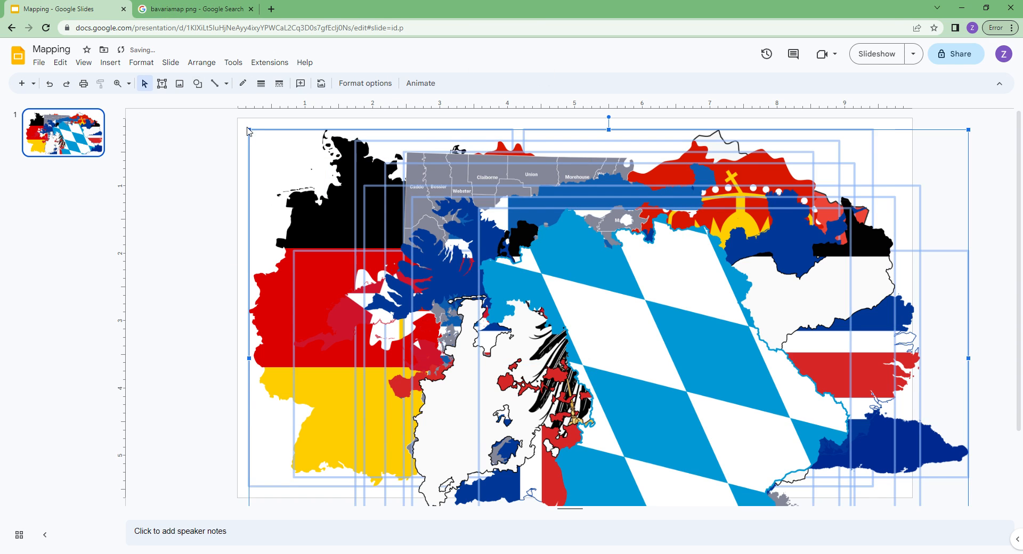
{"action": "left_click_drag", "start_coordinate": [251, 131], "coordinate": [713, 417]}
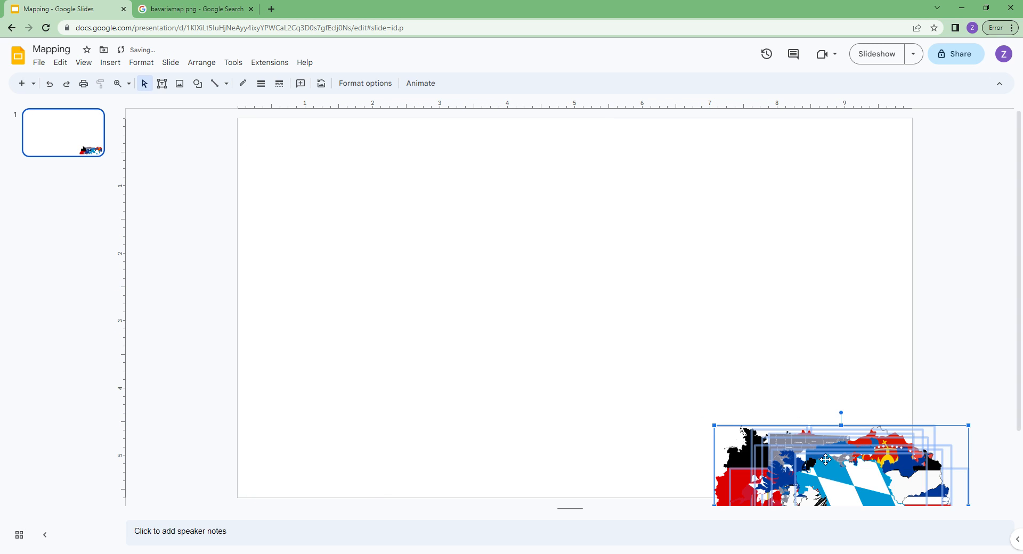
{"action": "left_click_drag", "start_coordinate": [821, 454], "coordinate": [533, 333]}
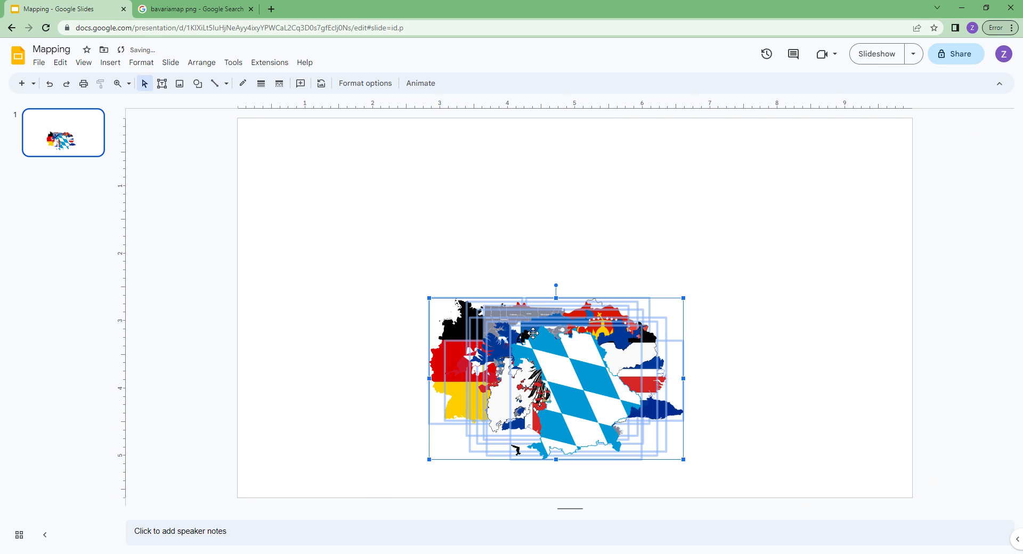
Step: Move the Bavaria map to the slide's left edge and flip it horizontally
{"action": "left_click", "coordinate": [350, 350]}
{"action": "left_click_drag", "start_coordinate": [578, 389], "coordinate": [315, 335]}
{"action": "right_click", "coordinate": [337, 336]}
{"action": "mouse_move", "coordinate": [392, 339]}
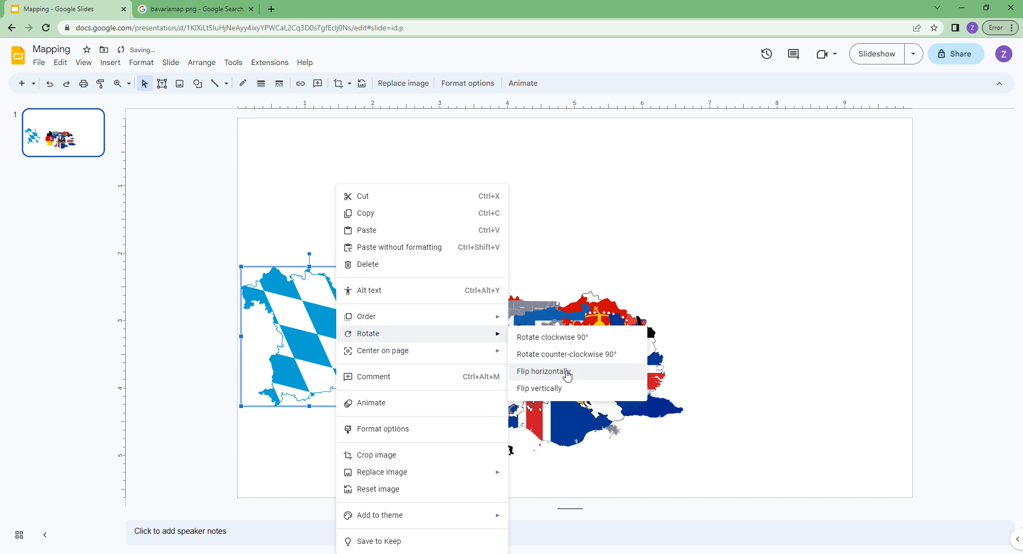
{"action": "left_click", "coordinate": [566, 373]}
Step: Rotate the Prussia map, flip it horizontally and place it upright near the slide's right edge
{"action": "left_click_drag", "start_coordinate": [552, 366], "coordinate": [600, 323]}
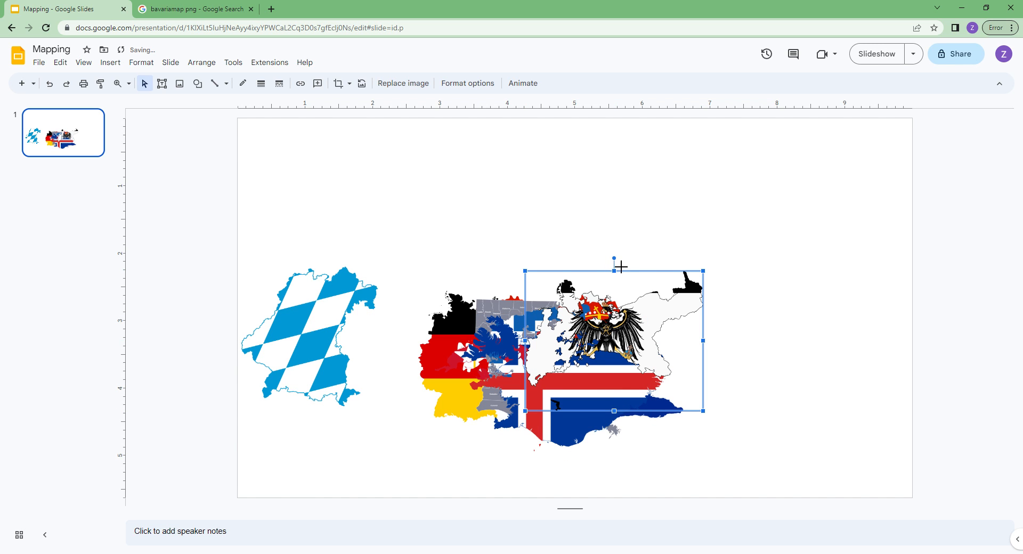
{"action": "left_click_drag", "start_coordinate": [621, 267], "coordinate": [646, 269]}
{"action": "right_click", "coordinate": [611, 346]}
{"action": "mouse_move", "coordinate": [654, 339]}
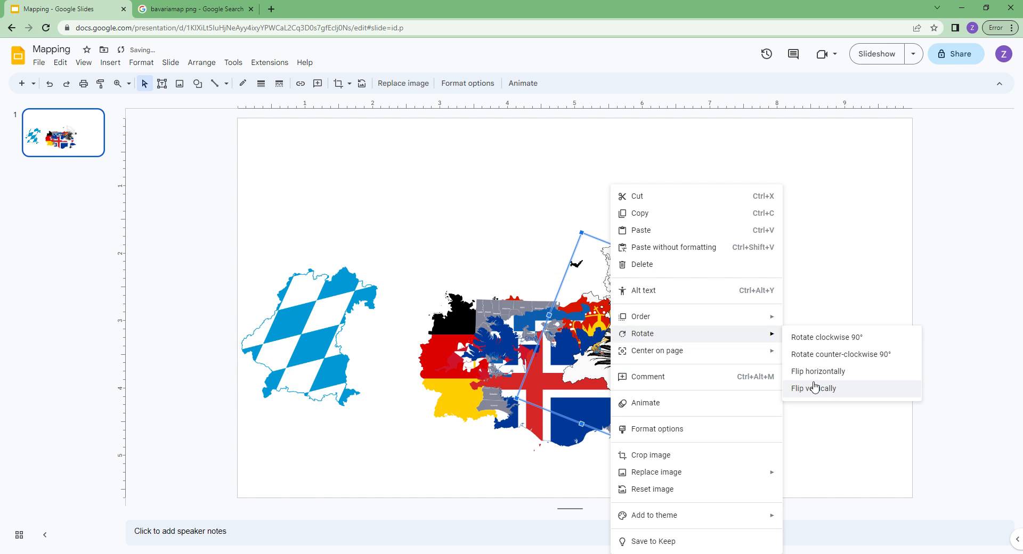
{"action": "left_click", "coordinate": [814, 373]}
{"action": "left_click_drag", "start_coordinate": [612, 369], "coordinate": [825, 300]}
{"action": "left_click", "coordinate": [611, 372]}
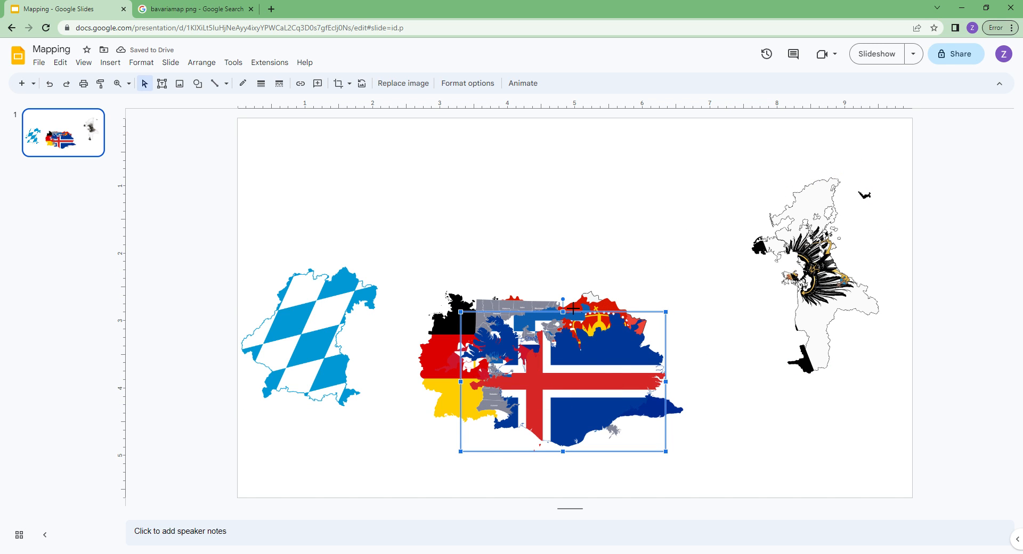
{"action": "key", "text": "alt+Right"}
{"action": "key", "text": "alt+Right"}
{"action": "key", "text": "alt+Right"}
{"action": "key", "text": "alt+Left"}
{"action": "key", "text": "alt+Left"}
{"action": "key", "text": "alt+Left"}
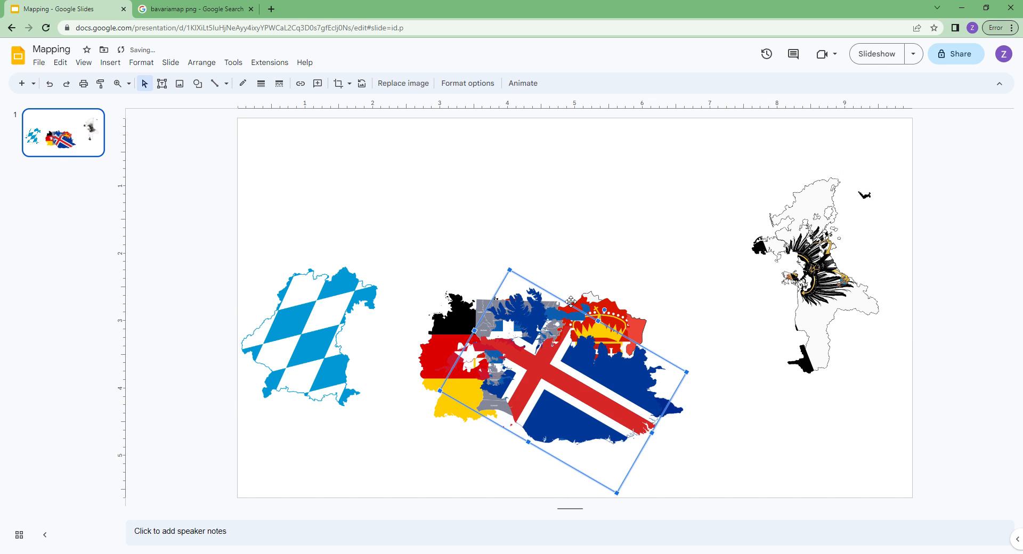
Step: Flip the Iceland map vertically and move it down and right, clear of the other stacked maps
{"action": "right_click", "coordinate": [574, 376]}
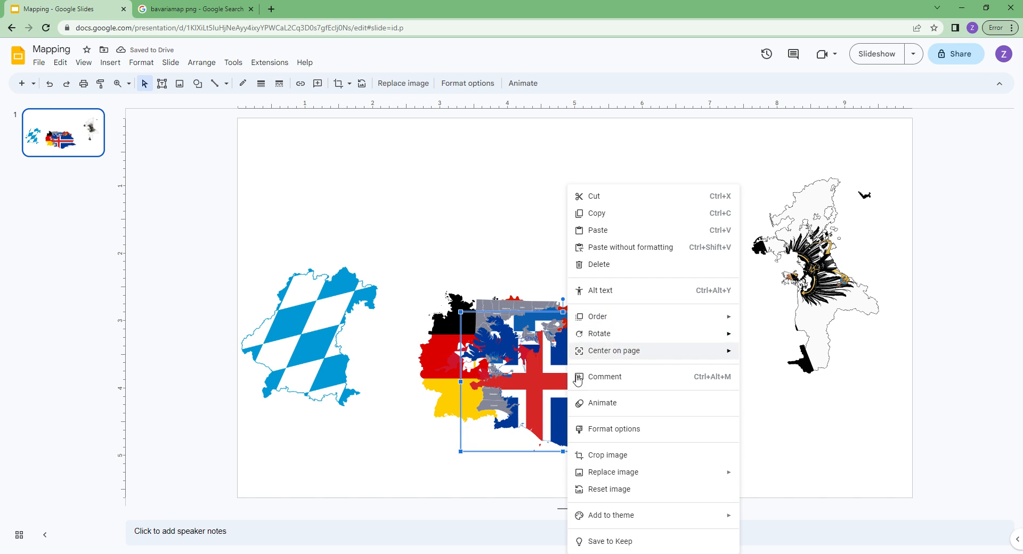
{"action": "mouse_move", "coordinate": [584, 335]}
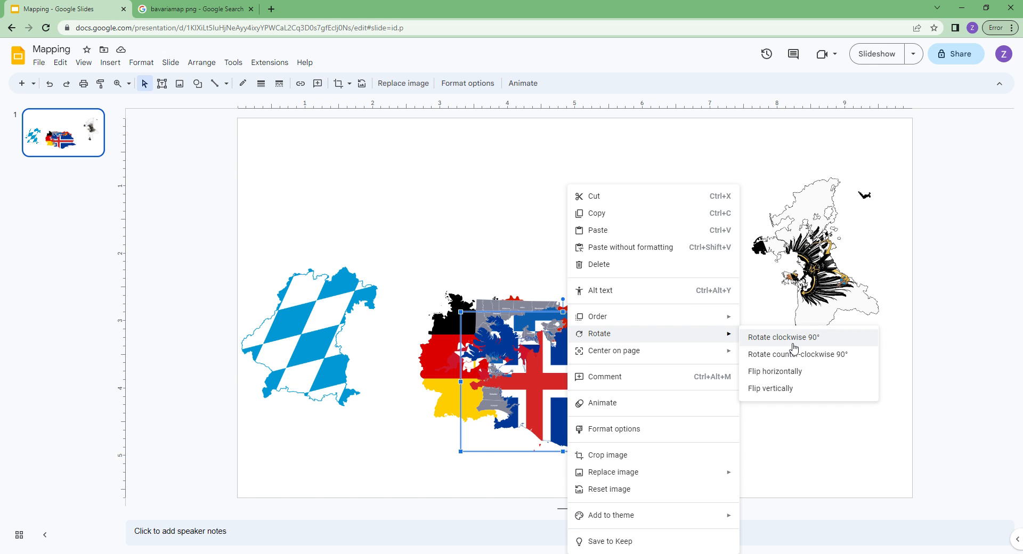
{"action": "left_click", "coordinate": [783, 388]}
{"action": "left_click_drag", "start_coordinate": [666, 424], "coordinate": [765, 459]}
Step: Flip the Cuba map vertically and stand it diagonally between the Iceland and Prussia maps
{"action": "right_click", "coordinate": [540, 356]}
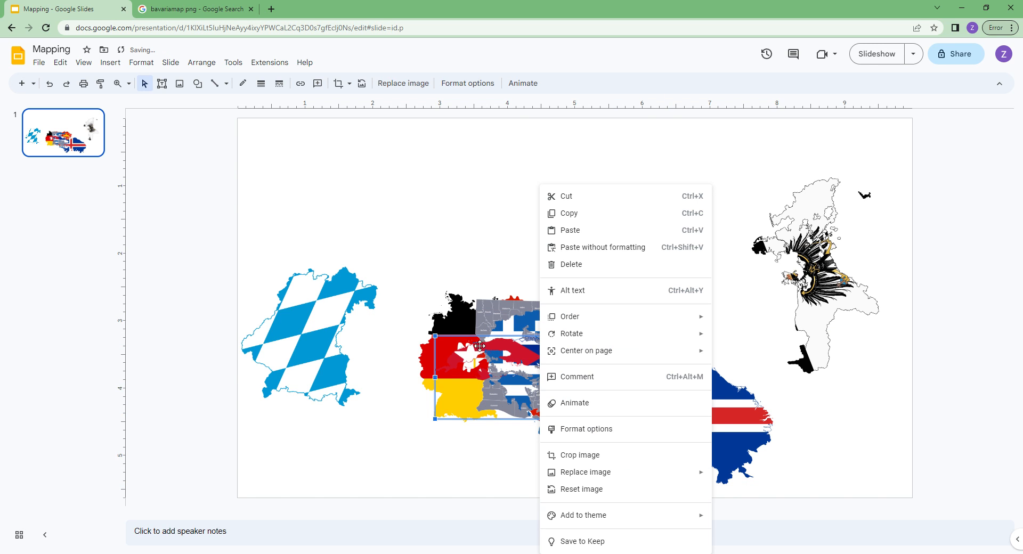
{"action": "mouse_move", "coordinate": [586, 333]}
{"action": "left_click", "coordinate": [726, 389]}
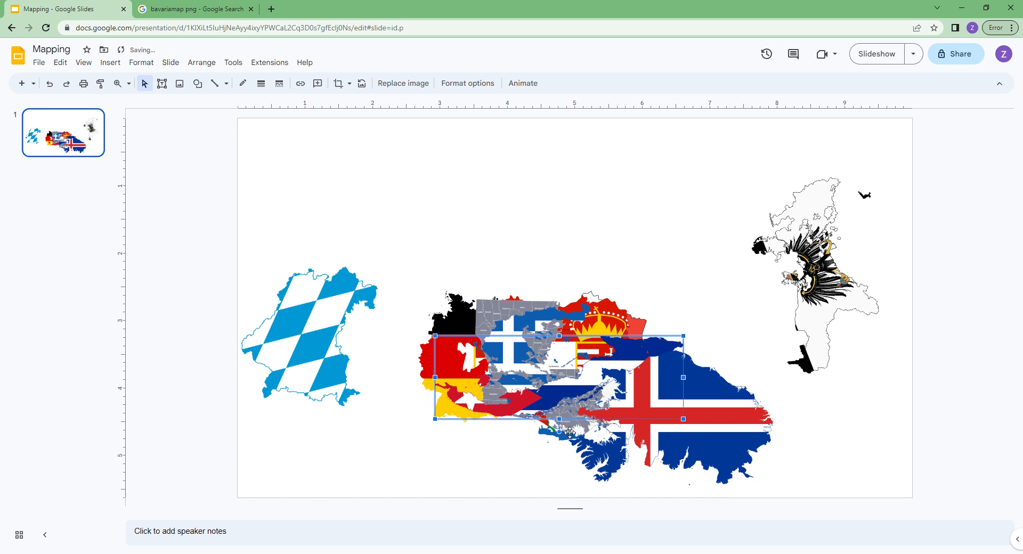
{"action": "left_click_drag", "start_coordinate": [560, 431], "coordinate": [710, 326]}
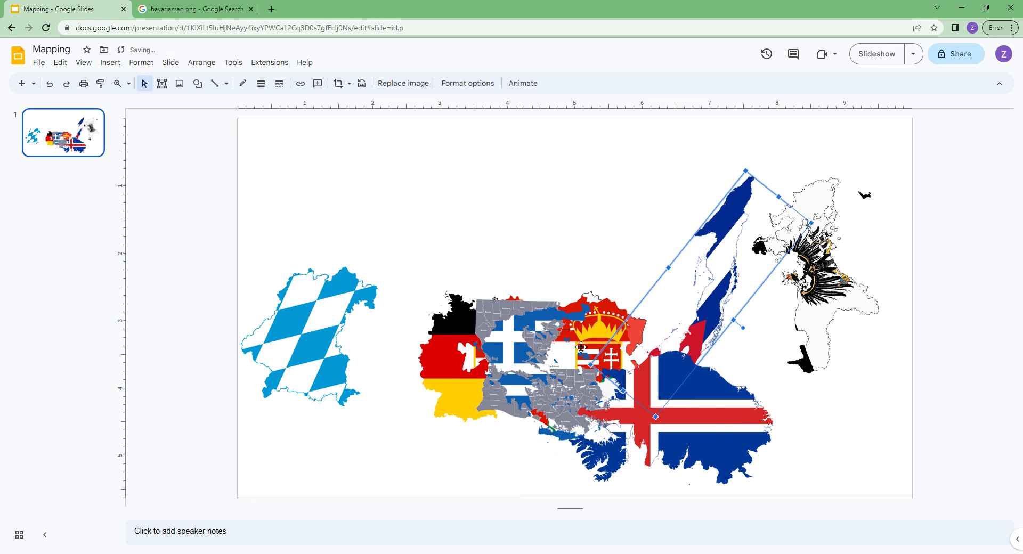
Step: Rotate the Greece map about a quarter turn, flip it horizontally and place it between the Bavaria and Germany maps
{"action": "left_click_drag", "start_coordinate": [495, 349], "coordinate": [425, 219]}
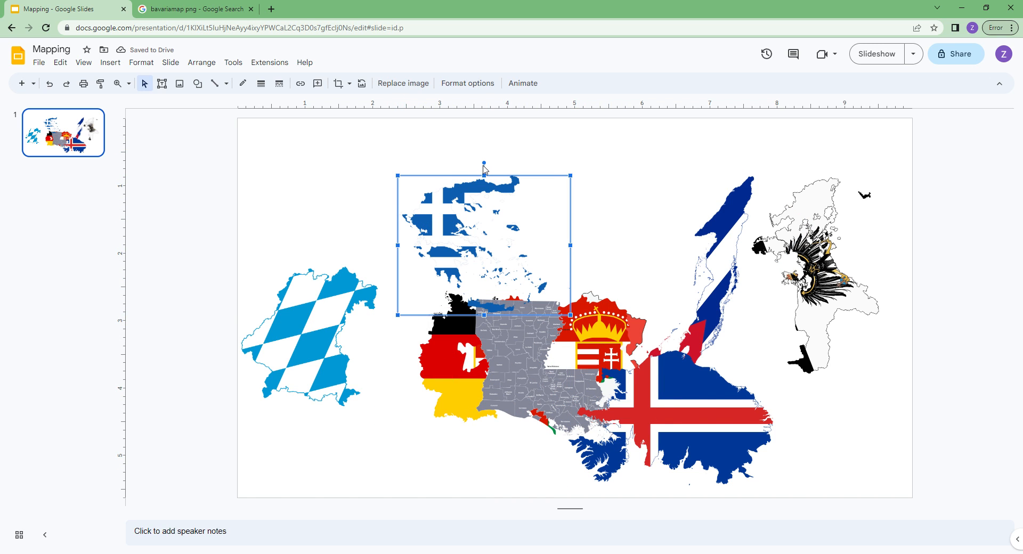
{"action": "left_click_drag", "start_coordinate": [484, 162], "coordinate": [667, 246]}
{"action": "right_click", "coordinate": [491, 183]}
{"action": "mouse_move", "coordinate": [587, 317]}
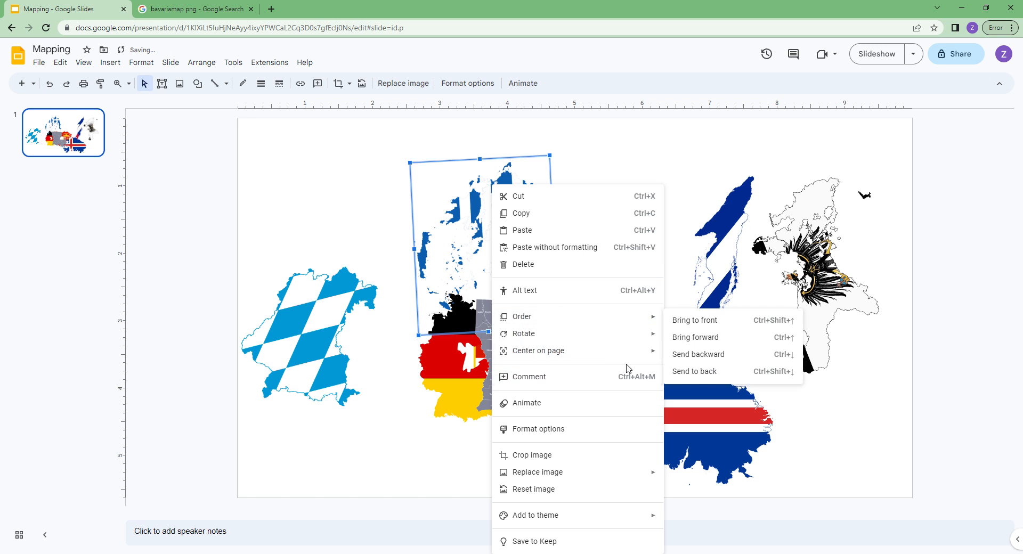
{"action": "mouse_move", "coordinate": [581, 334]}
{"action": "left_click", "coordinate": [711, 372]}
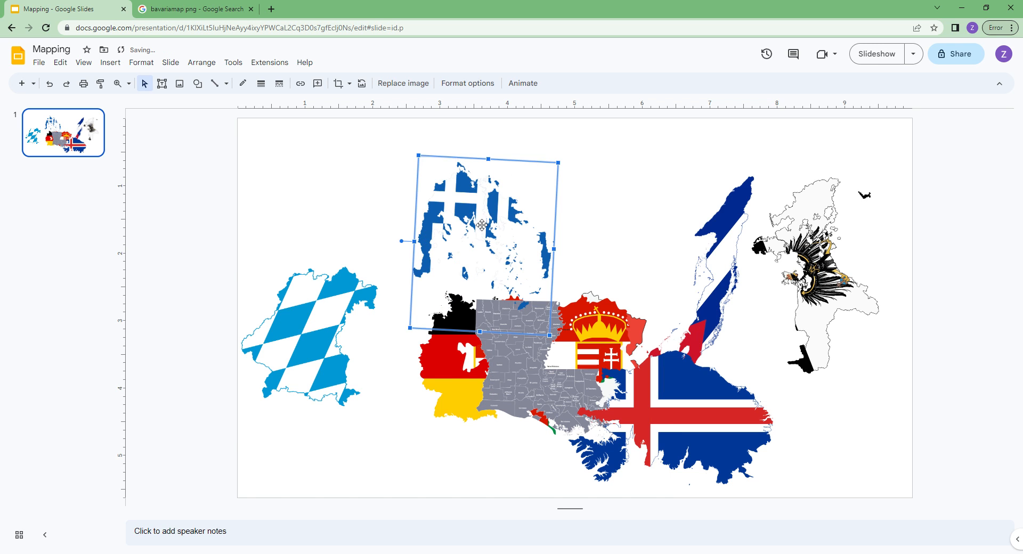
{"action": "left_click_drag", "start_coordinate": [482, 225], "coordinate": [385, 363]}
Step: Stretch the Germany map upward to make it taller, and narrow the grey Louisiana map from its right side
{"action": "left_click", "coordinate": [485, 303]}
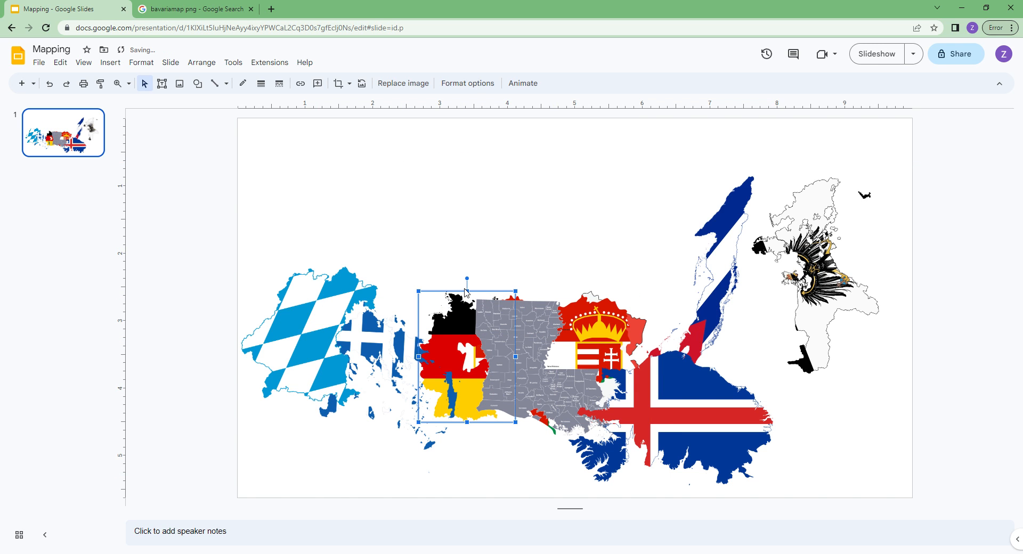
{"action": "left_click_drag", "start_coordinate": [468, 296], "coordinate": [468, 270]}
{"action": "left_click", "coordinate": [594, 342]}
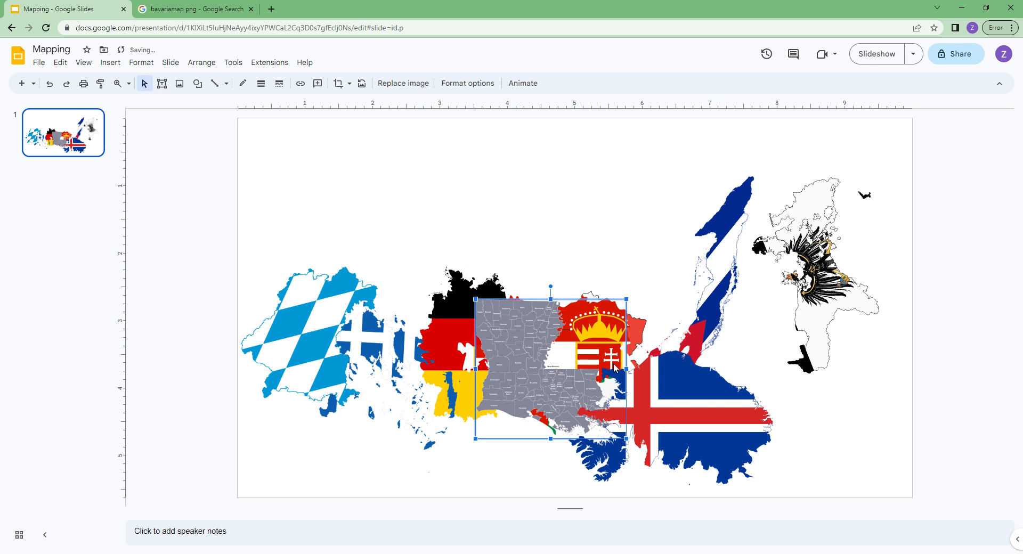
{"action": "left_click_drag", "start_coordinate": [628, 369], "coordinate": [605, 369]}
Step: Rotate the map with the crowned coat of arms clockwise so it slants down toward Iceland
{"action": "left_click", "coordinate": [617, 335]}
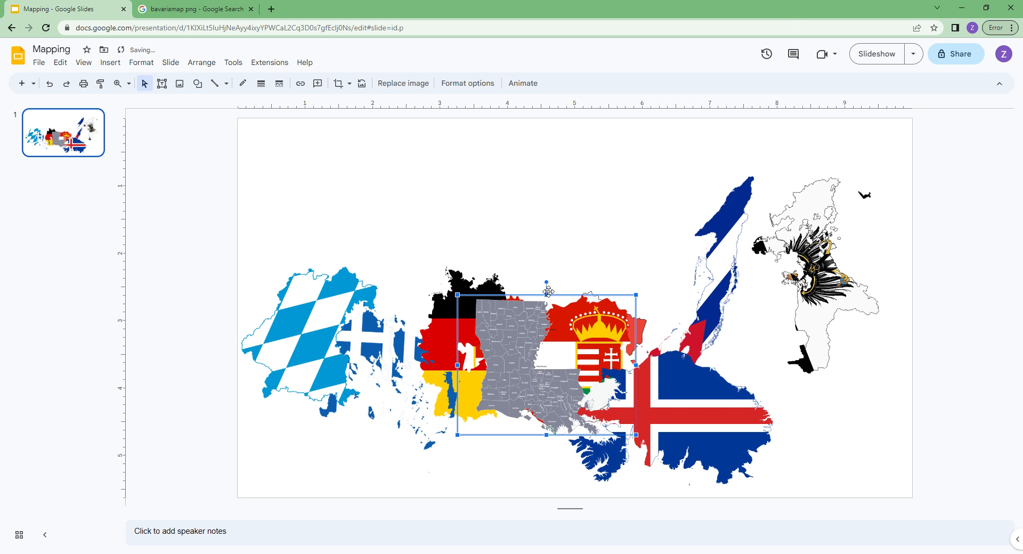
{"action": "left_click_drag", "start_coordinate": [546, 283], "coordinate": [601, 302]}
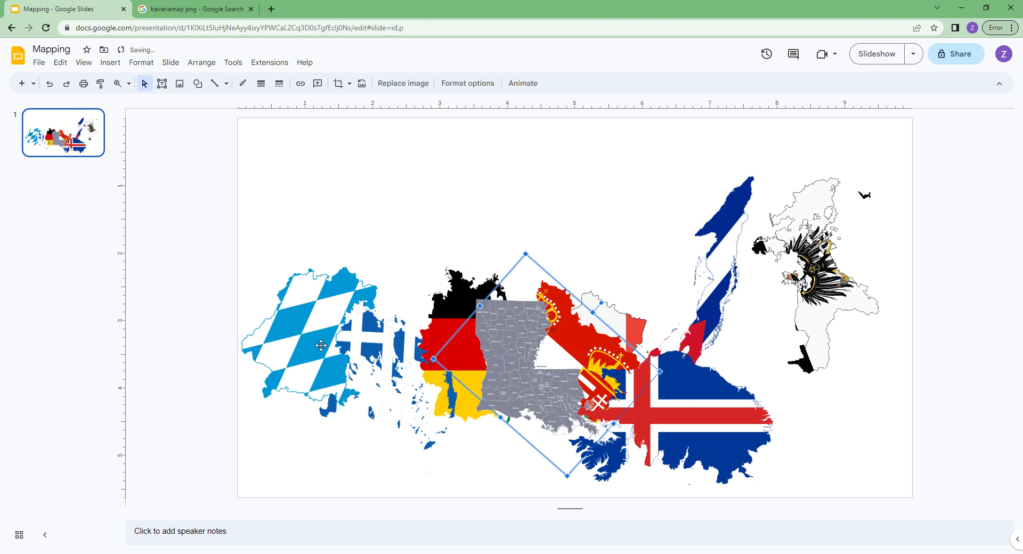
Step: Move the Bavaria map above Greece and tilt it clockwise, and place the Germany map beside it, turned clockwise with its black stripe on the right
{"action": "left_click_drag", "start_coordinate": [321, 345], "coordinate": [353, 250]}
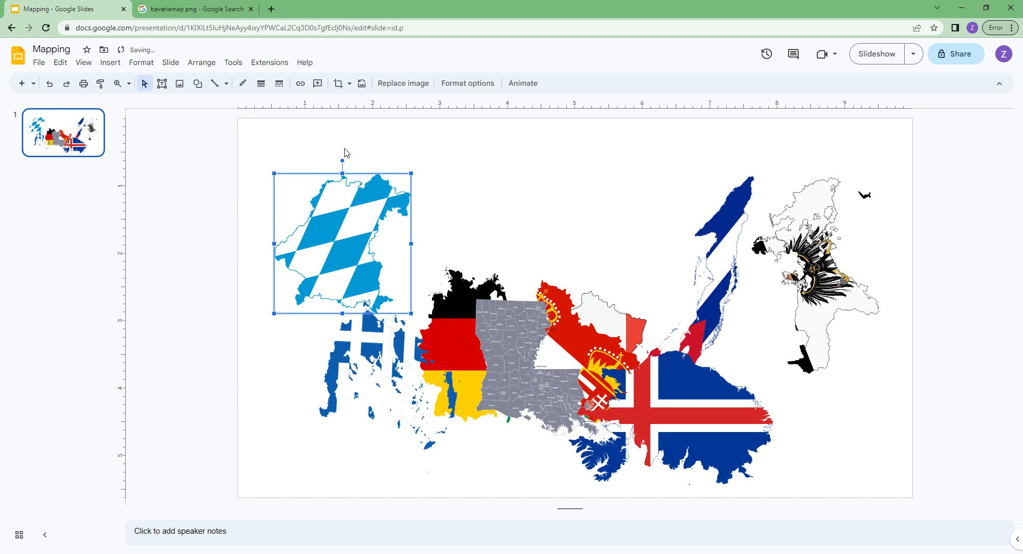
{"action": "left_click_drag", "start_coordinate": [352, 168], "coordinate": [407, 251]}
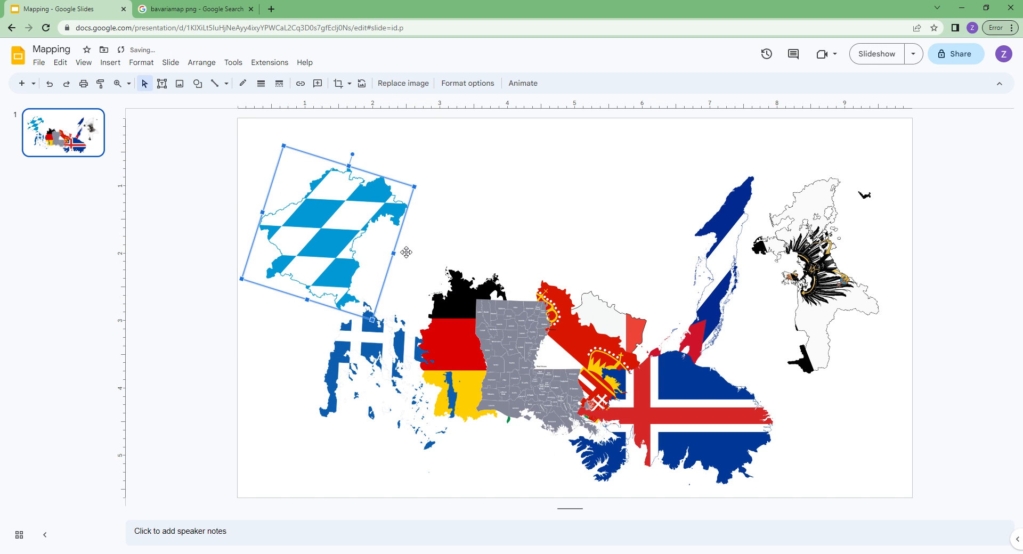
{"action": "left_click", "coordinate": [466, 274]}
{"action": "left_click_drag", "start_coordinate": [466, 274], "coordinate": [486, 241]}
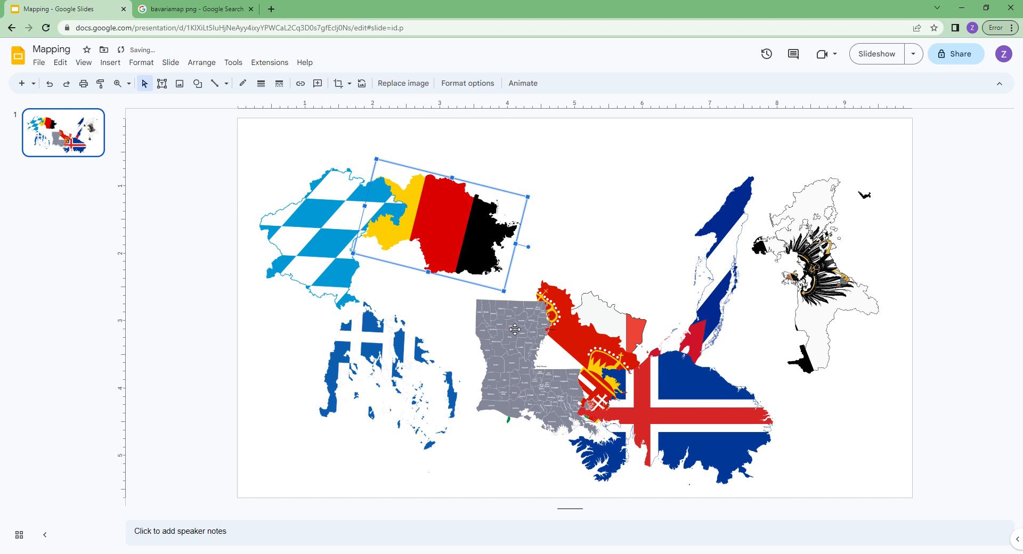
Step: Rotate the grey Louisiana map about a quarter turn counterclockwise and place it against the black stripe of the Germany map
{"action": "left_click_drag", "start_coordinate": [515, 330], "coordinate": [601, 222]}
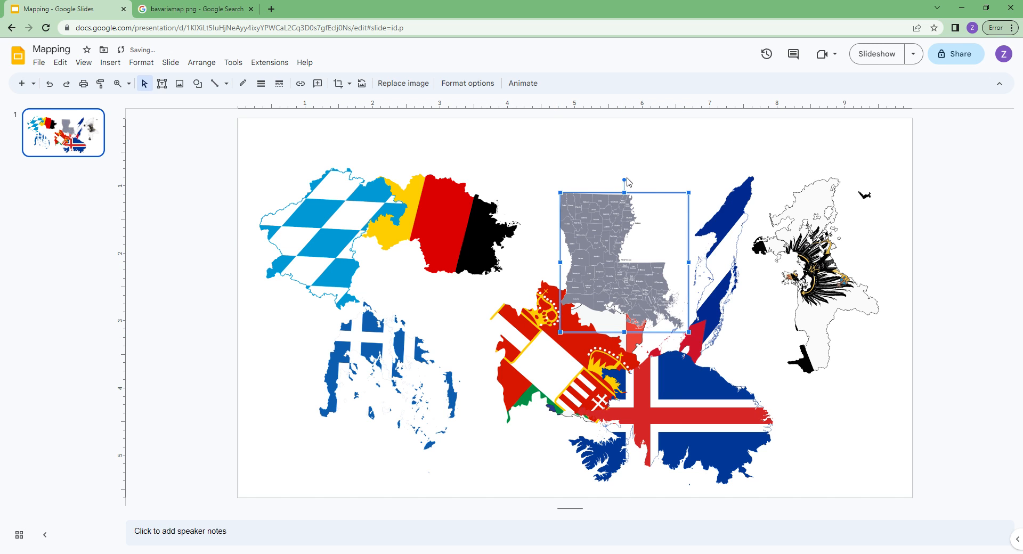
{"action": "left_click_drag", "start_coordinate": [633, 188], "coordinate": [646, 191]}
{"action": "left_click_drag", "start_coordinate": [592, 280], "coordinate": [473, 261]}
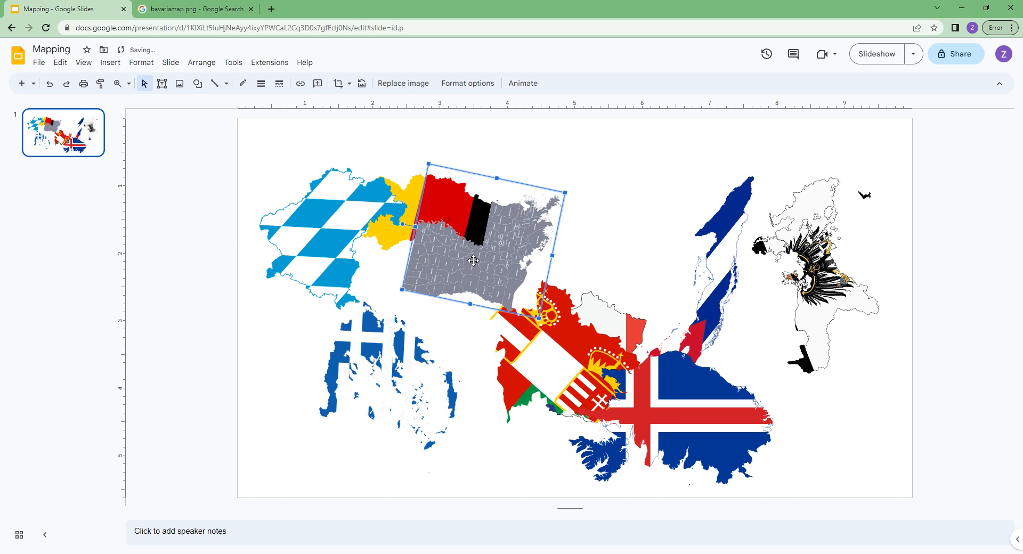
Step: Place the crowned coat-of-arms map beside Louisiana with its crowns pointing down, and move Iceland beneath it, tilted clockwise
{"action": "left_click_drag", "start_coordinate": [561, 349], "coordinate": [599, 218]}
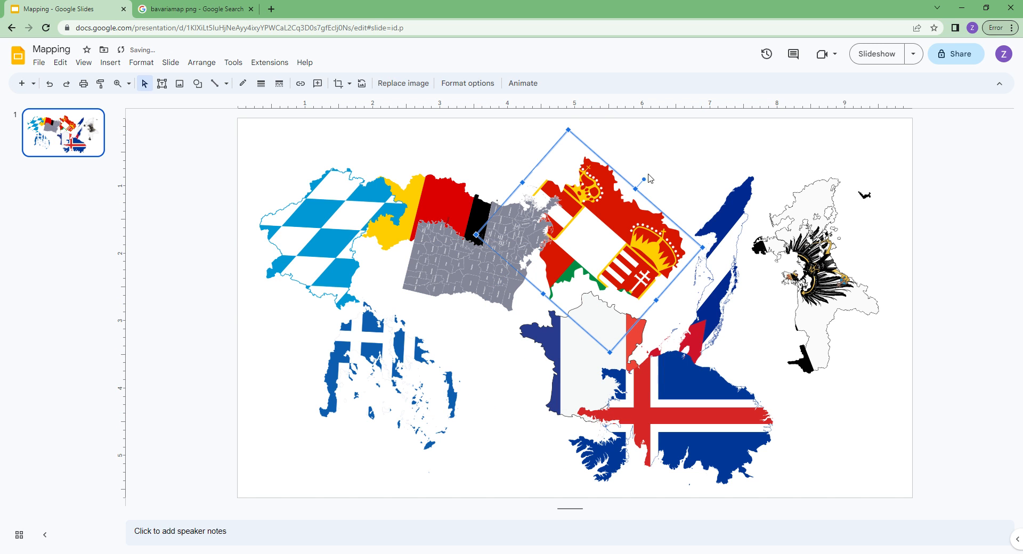
{"action": "left_click_drag", "start_coordinate": [651, 187], "coordinate": [611, 320]}
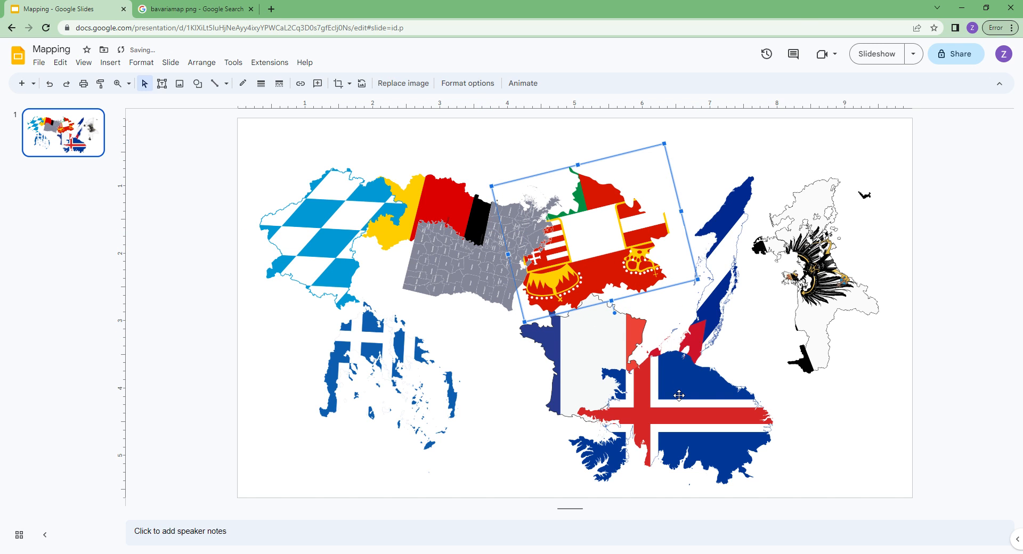
{"action": "left_click_drag", "start_coordinate": [679, 395], "coordinate": [686, 332]}
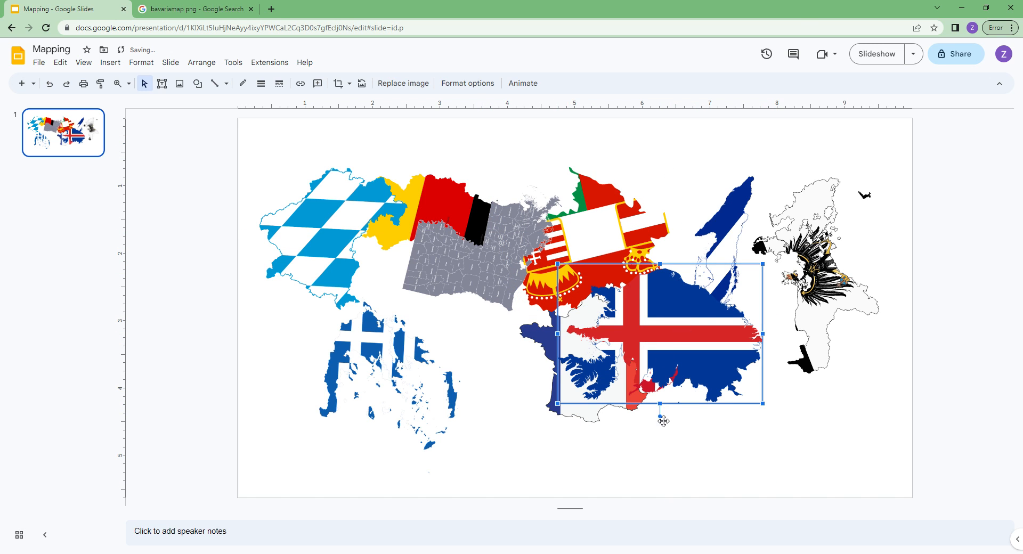
{"action": "left_click_drag", "start_coordinate": [660, 416], "coordinate": [573, 439]}
Step: Flip the France map vertically below Iceland and rotate it counterclockwise so its blue stripe faces down
{"action": "right_click", "coordinate": [596, 407]}
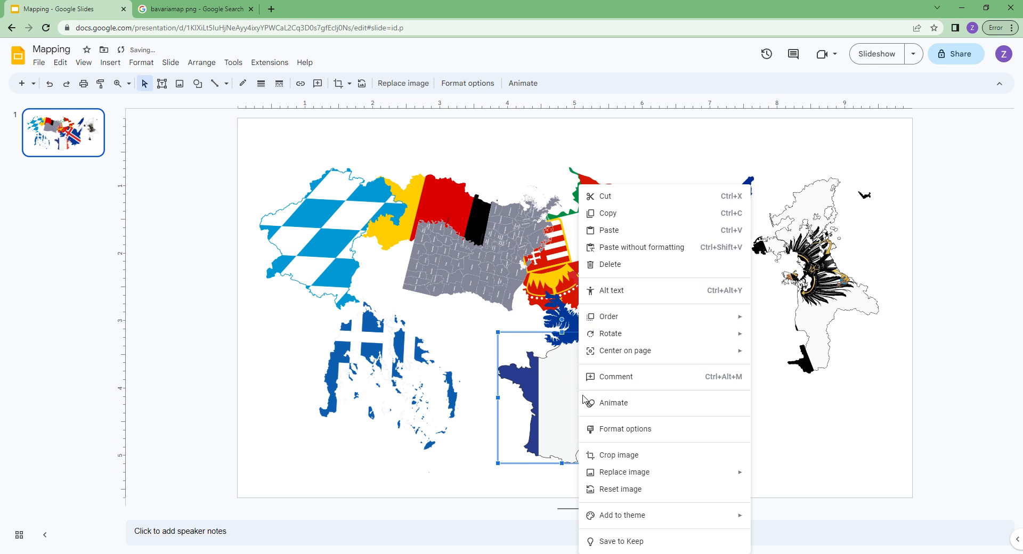
{"action": "mouse_move", "coordinate": [613, 331]}
{"action": "left_click", "coordinate": [784, 387]}
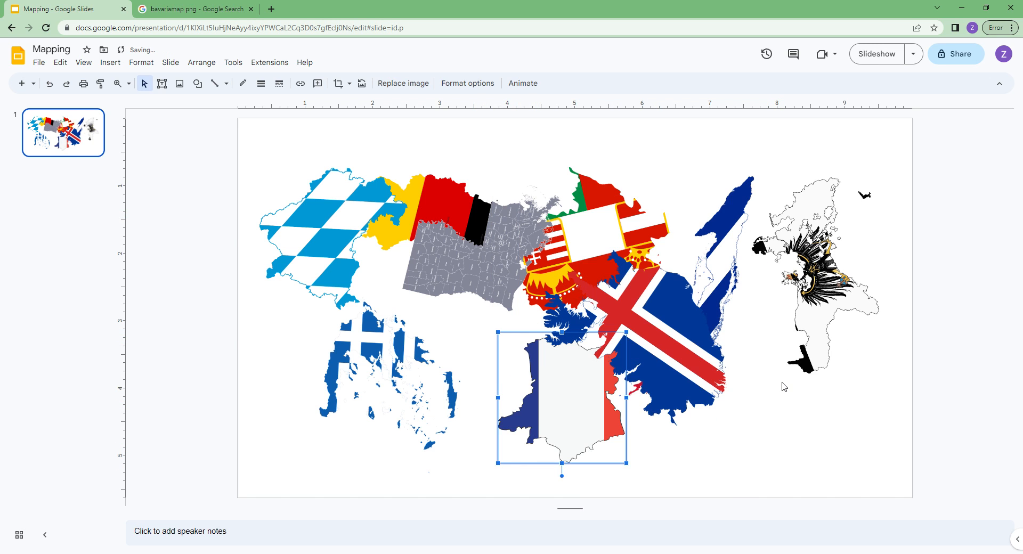
{"action": "left_click", "coordinate": [560, 479]}
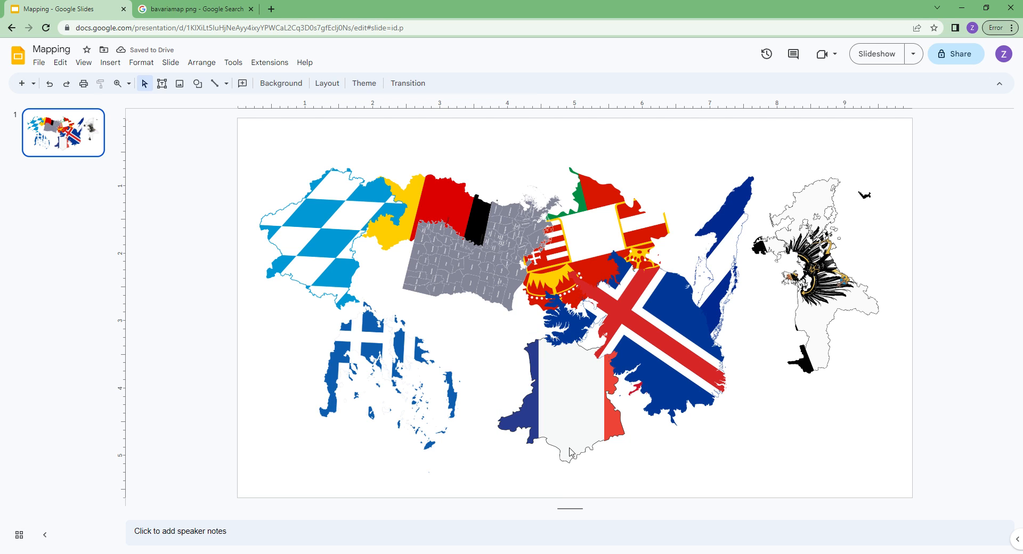
{"action": "left_click", "coordinate": [569, 449]}
{"action": "left_click", "coordinate": [562, 484]}
{"action": "left_click", "coordinate": [583, 455]}
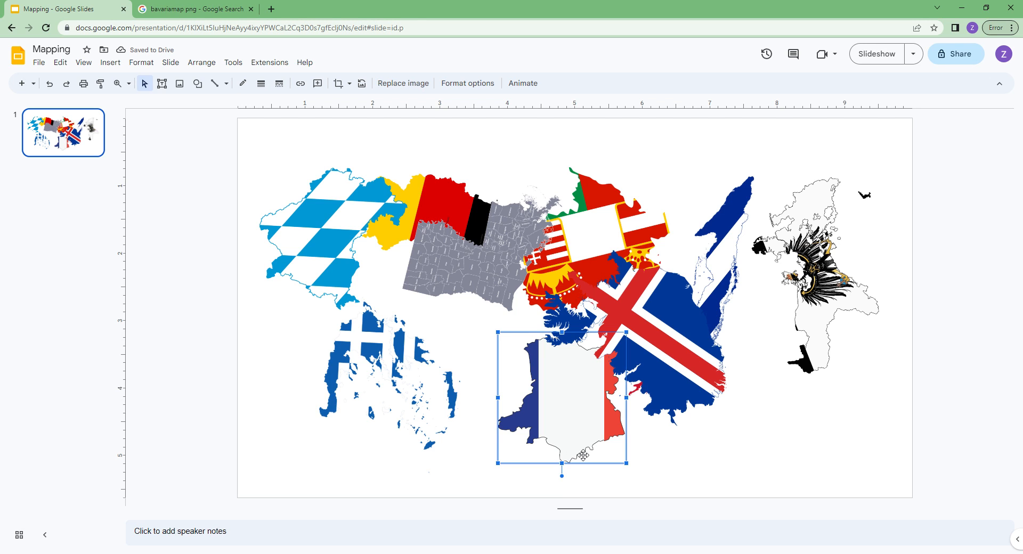
{"action": "left_click_drag", "start_coordinate": [562, 480], "coordinate": [617, 433]}
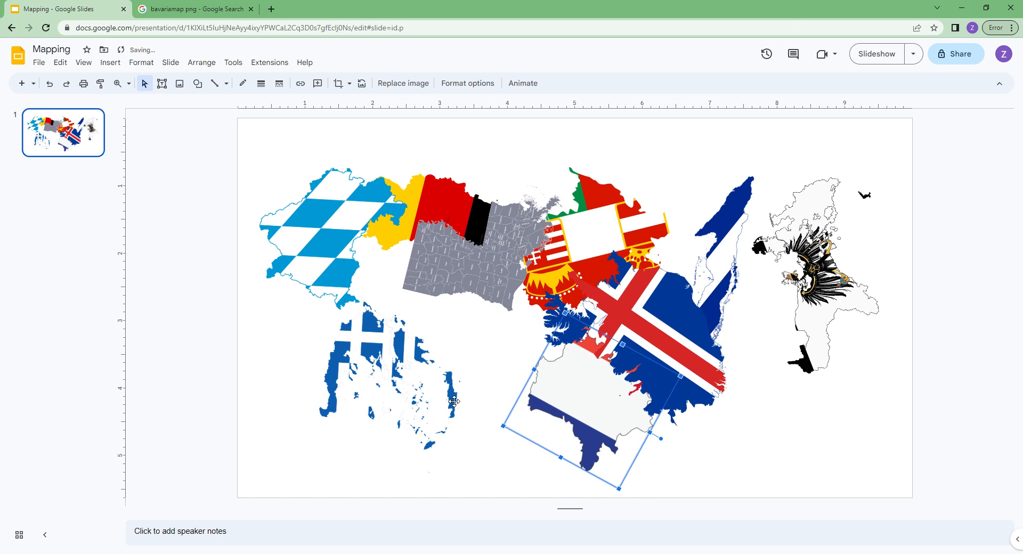
Step: Try shifting the Greece map left below Bavaria and rotating the image inside its crop frame
{"action": "left_click", "coordinate": [406, 363]}
{"action": "left_click_drag", "start_coordinate": [406, 363], "coordinate": [385, 366]}
{"action": "double_click", "coordinate": [386, 367]}
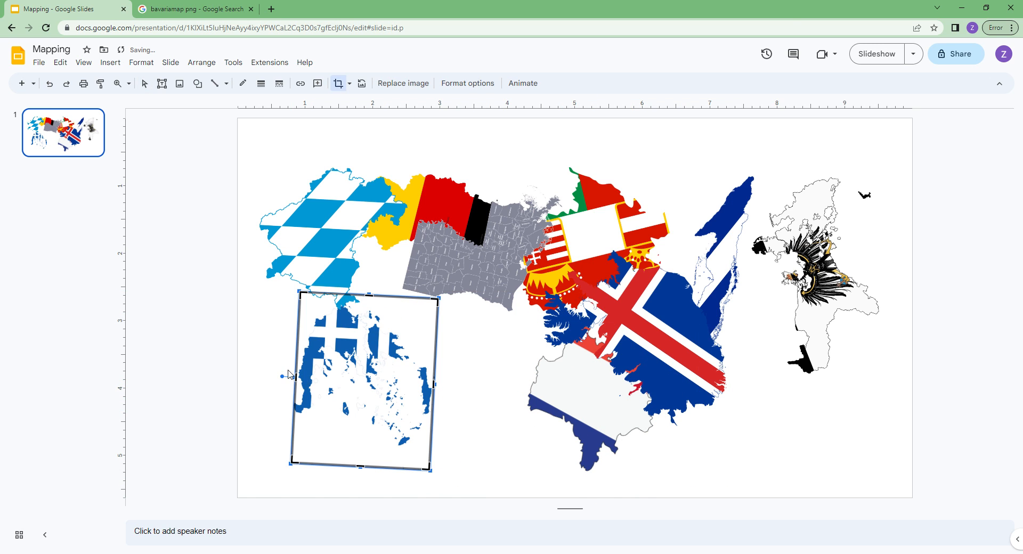
{"action": "left_click_drag", "start_coordinate": [290, 386], "coordinate": [437, 328]}
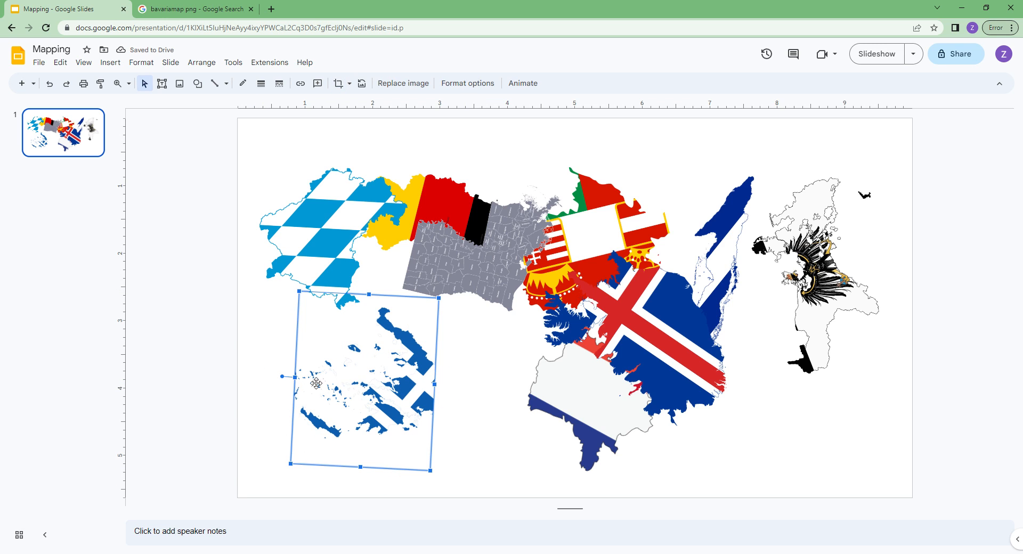
{"action": "key", "text": "ctrl+z"}
{"action": "left_click", "coordinate": [227, 346]}
{"action": "left_click", "coordinate": [300, 393]}
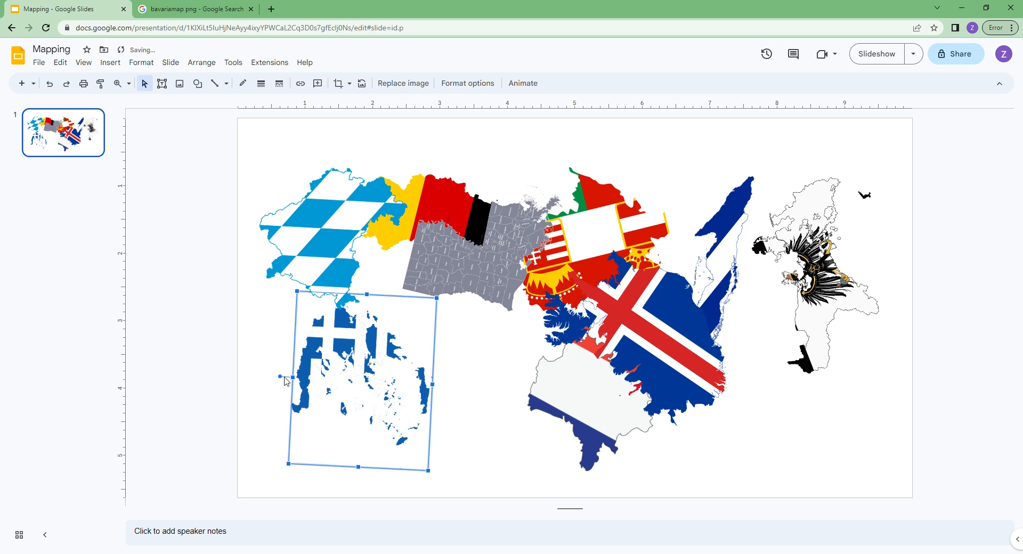
{"action": "left_click", "coordinate": [278, 379]}
{"action": "left_click", "coordinate": [330, 360]}
Step: Set the slide background to a solid dark blue
{"action": "left_click", "coordinate": [197, 141]}
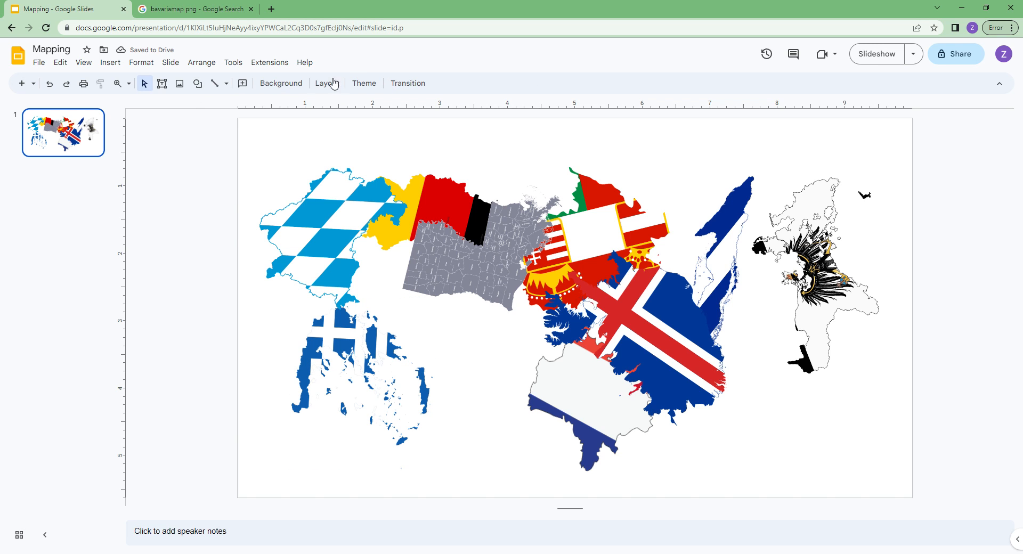
{"action": "left_click", "coordinate": [288, 84]}
{"action": "left_click", "coordinate": [581, 265]}
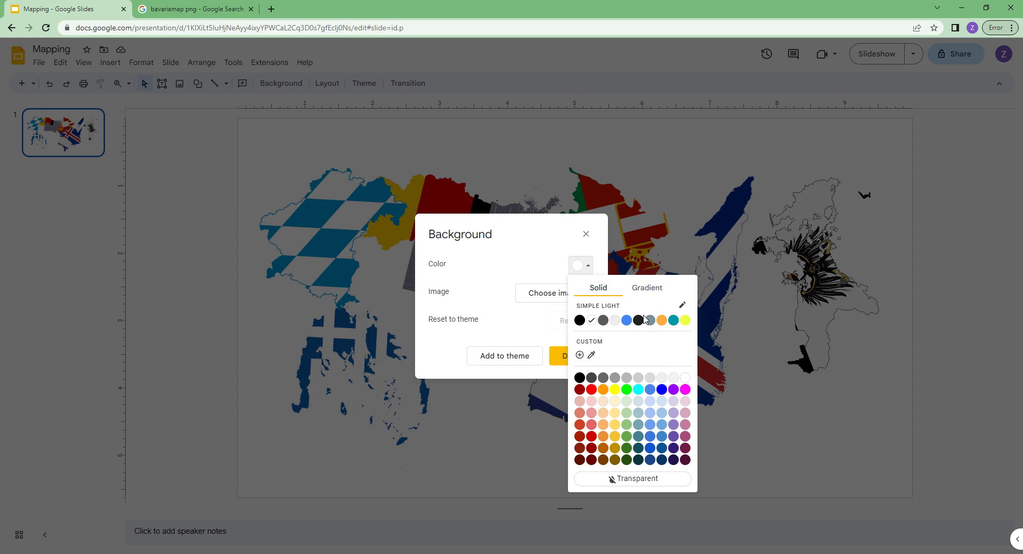
{"action": "left_click", "coordinate": [665, 448]}
{"action": "left_click", "coordinate": [569, 354]}
Step: Rotate the Greece map clockwise nearly a quarter turn and place it just below the Bavaria and Louisiana maps
{"action": "left_click", "coordinate": [315, 314]}
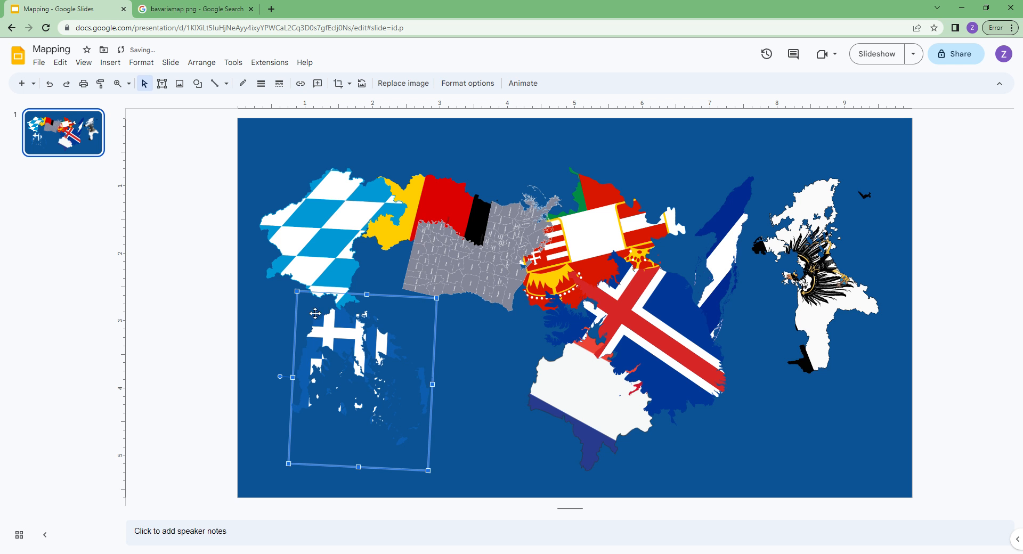
{"action": "left_click_drag", "start_coordinate": [289, 384], "coordinate": [354, 313]}
{"action": "left_click_drag", "start_coordinate": [372, 345], "coordinate": [388, 320]}
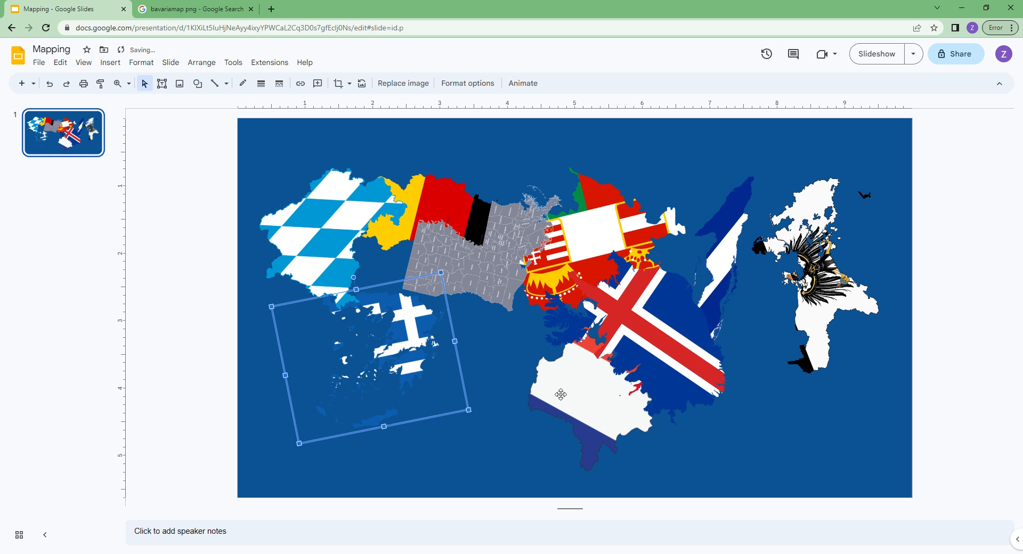
Step: Move the white map with the black eagle between Greece and France and rotate it counterclockwise to bridge them
{"action": "left_click_drag", "start_coordinate": [819, 194], "coordinate": [428, 270]}
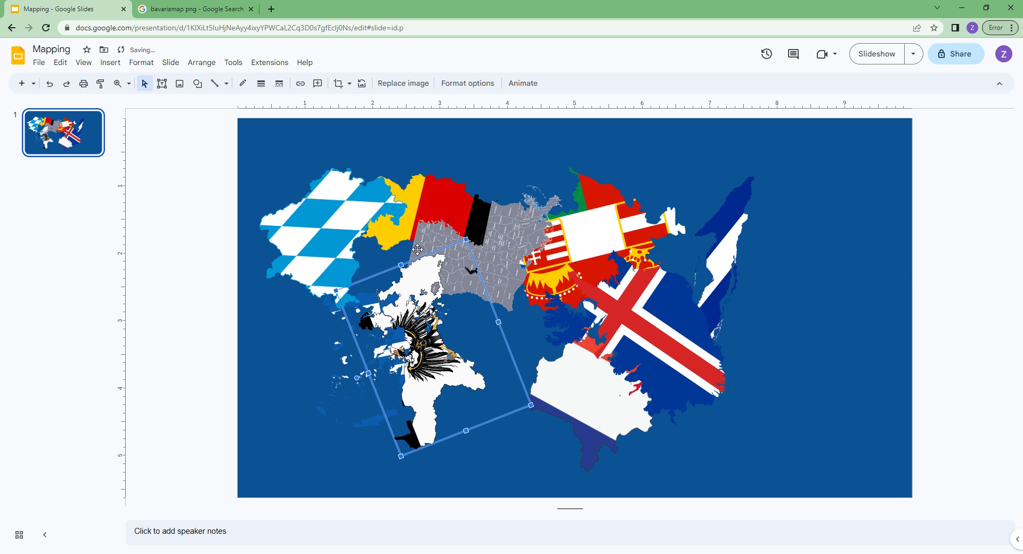
{"action": "left_click_drag", "start_coordinate": [405, 361], "coordinate": [494, 408]}
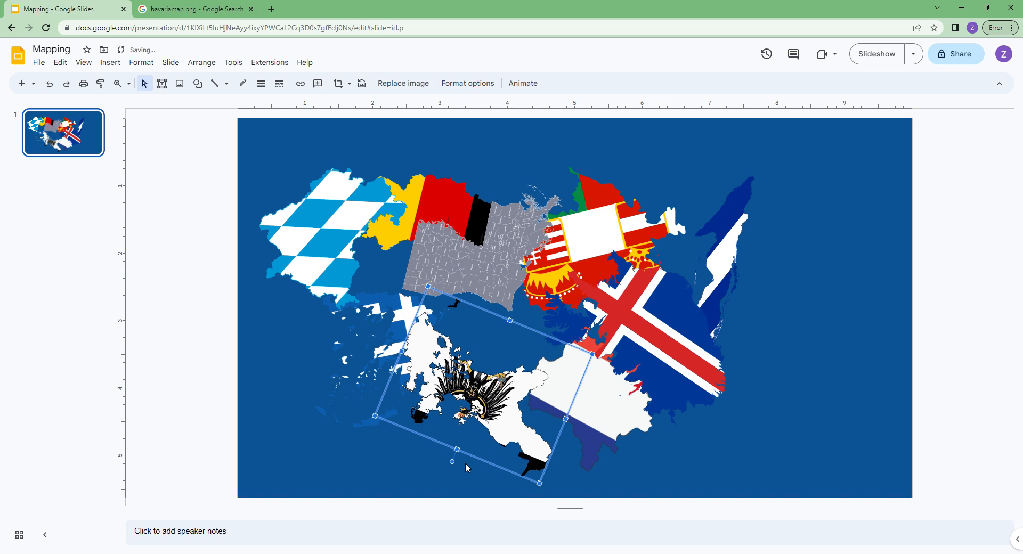
{"action": "left_click_drag", "start_coordinate": [457, 473], "coordinate": [444, 470]}
Step: Move the narrow blue-and-white map up and right, away from Iceland, and shift all the maps together slightly right
{"action": "left_click", "coordinate": [726, 240]}
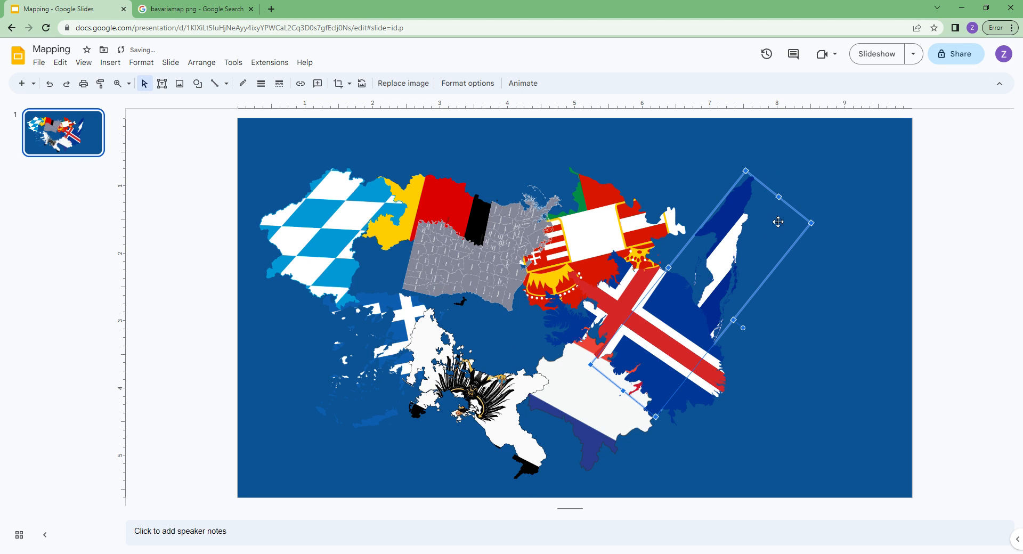
{"action": "left_click_drag", "start_coordinate": [779, 196], "coordinate": [826, 174]}
{"action": "left_click", "coordinate": [574, 218]}
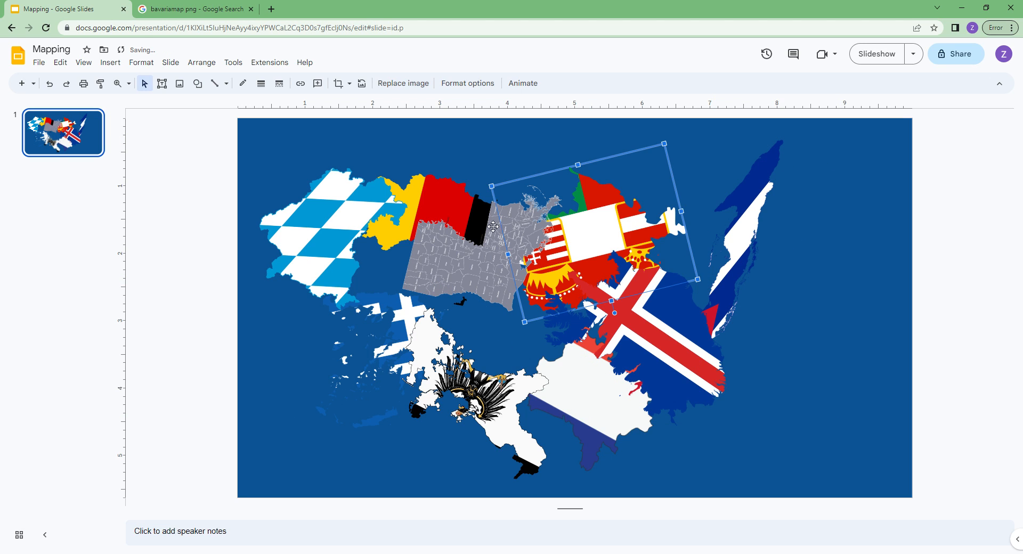
{"action": "left_click", "coordinate": [357, 202]}
{"action": "left_click_drag", "start_coordinate": [263, 212], "coordinate": [253, 209]}
{"action": "left_click_drag", "start_coordinate": [230, 162], "coordinate": [648, 374]}
{"action": "left_click_drag", "start_coordinate": [464, 358], "coordinate": [530, 375]}
Step: Stretch the Bavaria map upward to make it taller
{"action": "left_click_drag", "start_coordinate": [396, 234], "coordinate": [359, 211]}
{"action": "left_click", "coordinate": [277, 209]}
{"action": "left_click", "coordinate": [361, 190]}
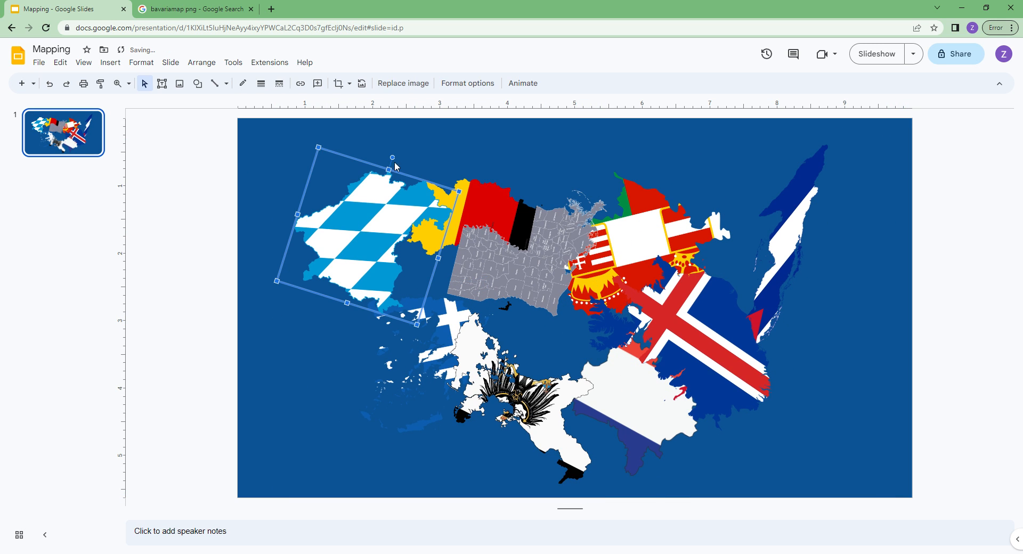
{"action": "left_click_drag", "start_coordinate": [392, 178], "coordinate": [399, 140]}
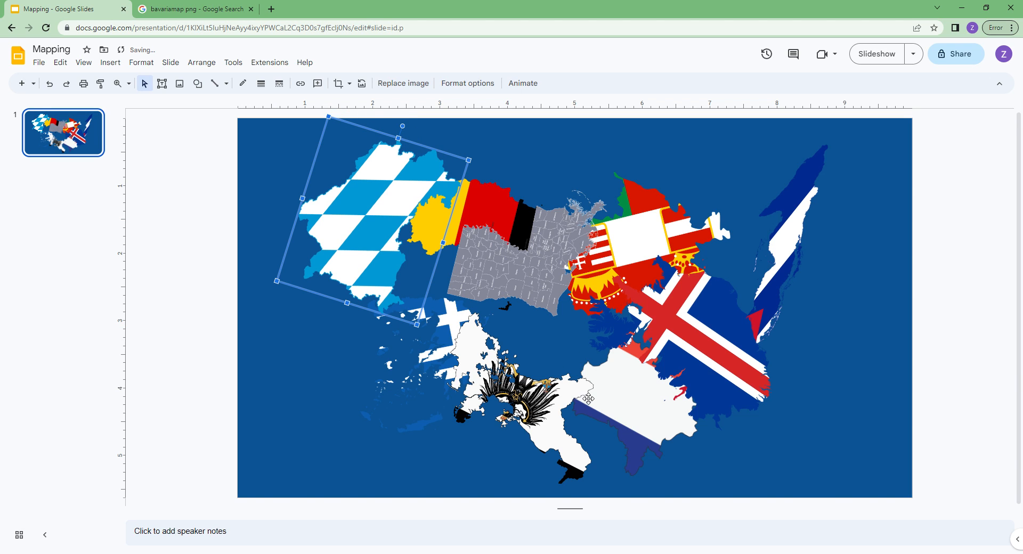
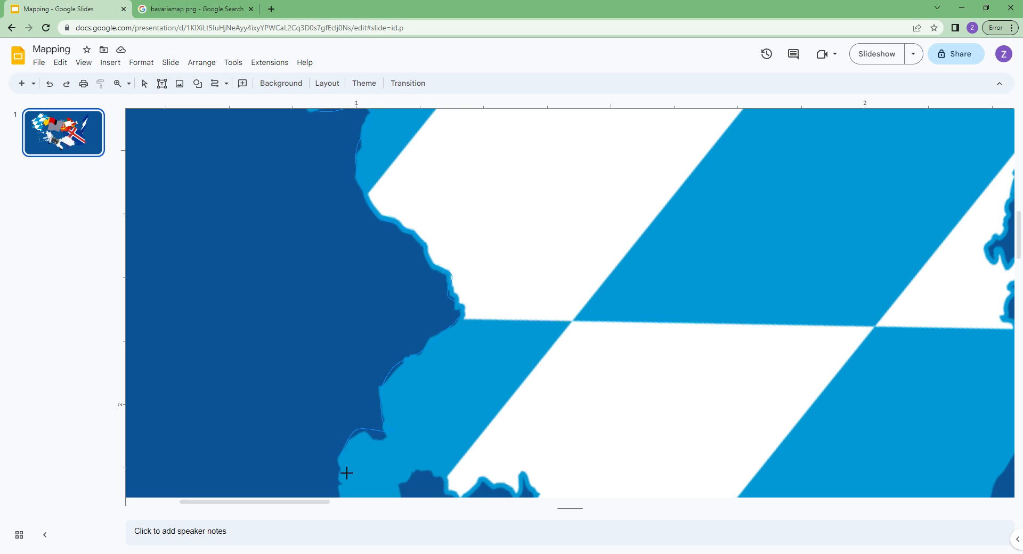
Step: Continue the curve outline around the lower-left tip of Bavaria and along its lower coast
{"action": "left_click", "coordinate": [352, 369]}
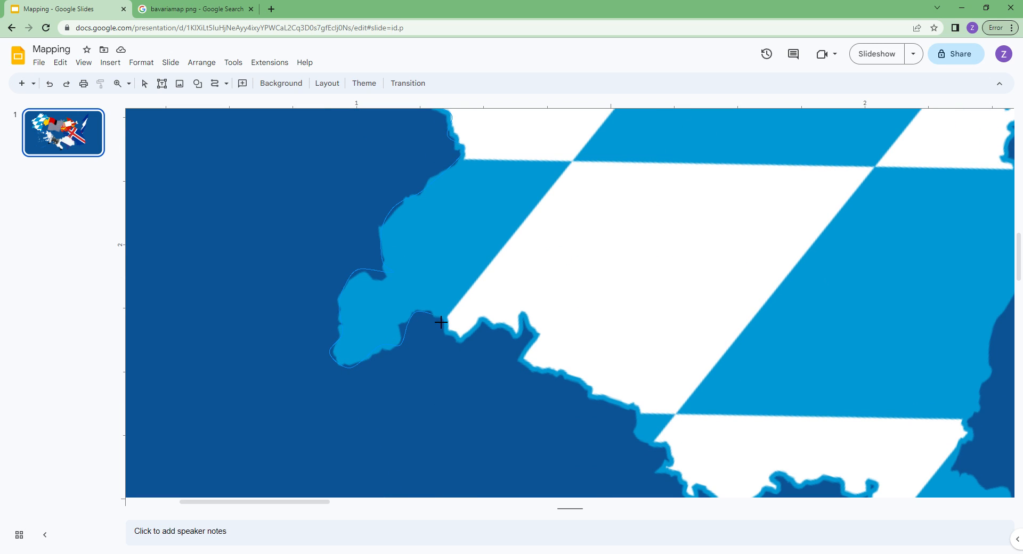
{"action": "left_click", "coordinate": [539, 333]}
{"action": "left_click", "coordinate": [508, 354]}
{"action": "scroll", "coordinate": [691, 496], "scroll_direction": "down", "scroll_amount": 2}
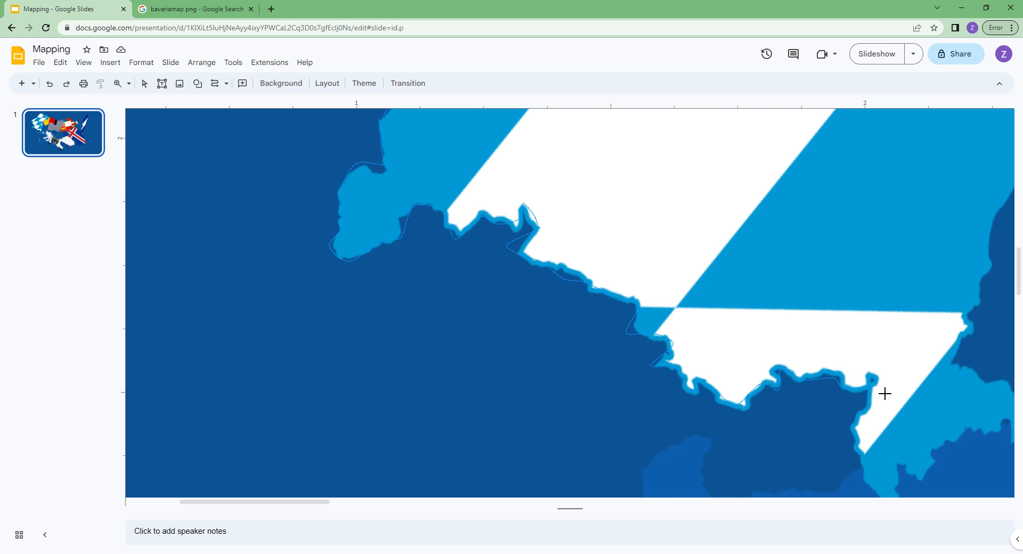
Step: Extend the curve outline from Bavaria's lower end along the bay and around the left tip of Greece
{"action": "scroll", "coordinate": [874, 474], "scroll_direction": "down", "scroll_amount": 5}
{"action": "left_click", "coordinate": [785, 219]}
{"action": "left_click", "coordinate": [753, 234]}
{"action": "left_click", "coordinate": [713, 232]}
{"action": "left_click", "coordinate": [701, 210]}
{"action": "left_click", "coordinate": [716, 177]}
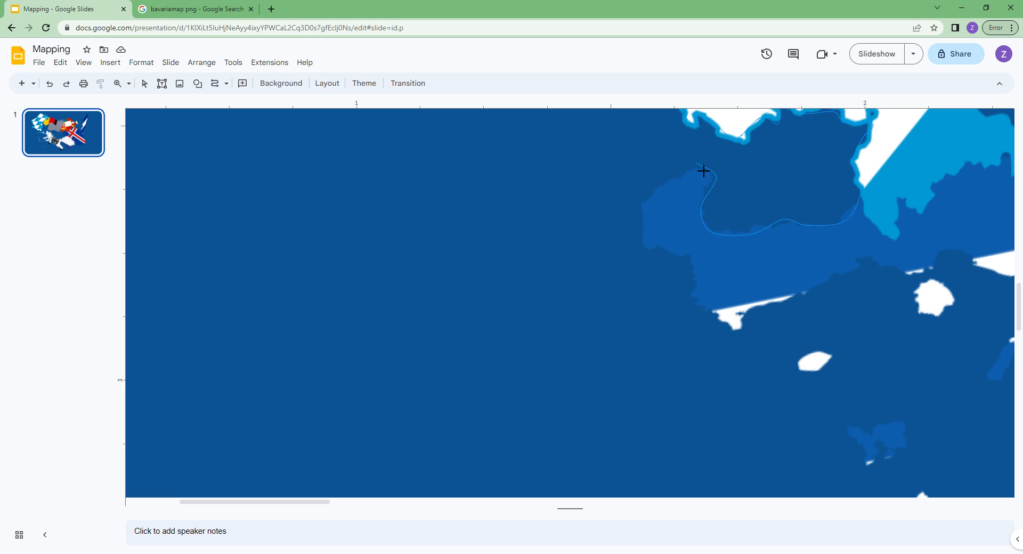
{"action": "left_click", "coordinate": [641, 230]}
{"action": "left_click", "coordinate": [689, 275]}
{"action": "left_click", "coordinate": [682, 300]}
{"action": "left_click", "coordinate": [713, 312]}
{"action": "left_click", "coordinate": [738, 331]}
Step: Trace the curve outline along the lower coast of Greece up to the start of its white cross
{"action": "left_click", "coordinate": [749, 302]}
{"action": "left_click", "coordinate": [819, 296]}
{"action": "left_click", "coordinate": [873, 270]}
{"action": "left_click", "coordinate": [902, 281]}
{"action": "left_click", "coordinate": [942, 274]}
{"action": "left_click", "coordinate": [950, 262]}
{"action": "left_click", "coordinate": [963, 259]}
{"action": "left_click", "coordinate": [980, 269]}
Step: Trace the curve outline around the white inlet of Greece toward its first narrow peninsula
{"action": "scroll", "coordinate": [979, 269], "scroll_direction": "right", "scroll_amount": 7}
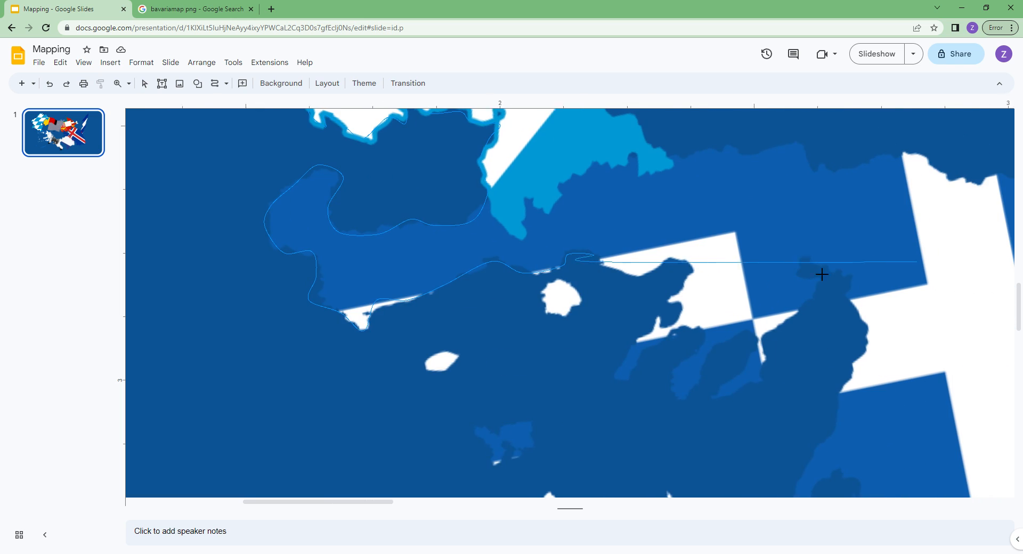
{"action": "left_click", "coordinate": [643, 286]}
{"action": "left_click", "coordinate": [682, 265]}
{"action": "left_click", "coordinate": [696, 272]}
{"action": "left_click", "coordinate": [673, 310]}
{"action": "left_click", "coordinate": [685, 324]}
{"action": "left_click", "coordinate": [659, 320]}
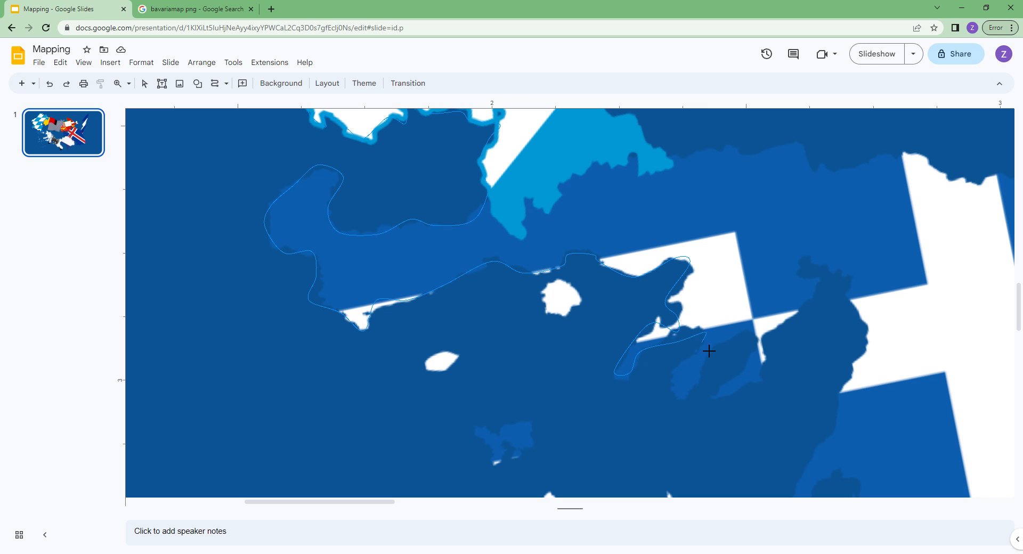
Step: Trace the curve outline around the remaining blue peninsulas of Greece and down the adjoining gulf coast
{"action": "left_click", "coordinate": [679, 397]}
{"action": "left_click", "coordinate": [744, 333]}
{"action": "left_click", "coordinate": [817, 287]}
{"action": "left_click", "coordinate": [853, 277]}
{"action": "left_click", "coordinate": [845, 296]}
{"action": "left_click", "coordinate": [877, 320]}
{"action": "scroll", "coordinate": [810, 480], "scroll_direction": "down", "scroll_amount": 3}
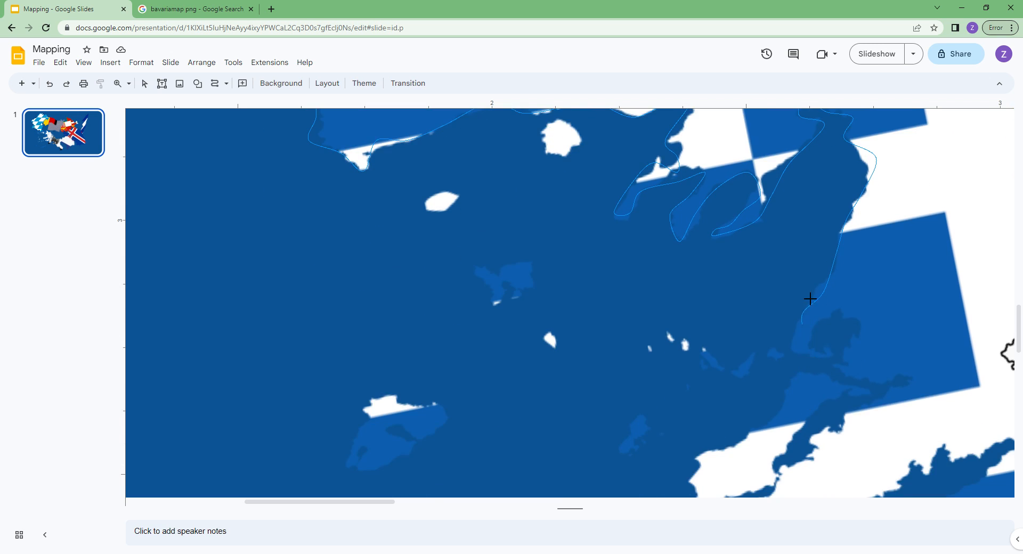
{"action": "left_click", "coordinate": [830, 356]}
Step: Carry the curve across the landmass to Germany's upper edge and trace from the black stripe to the red stripe's corner
{"action": "scroll", "coordinate": [856, 354], "scroll_direction": "right", "scroll_amount": 8}
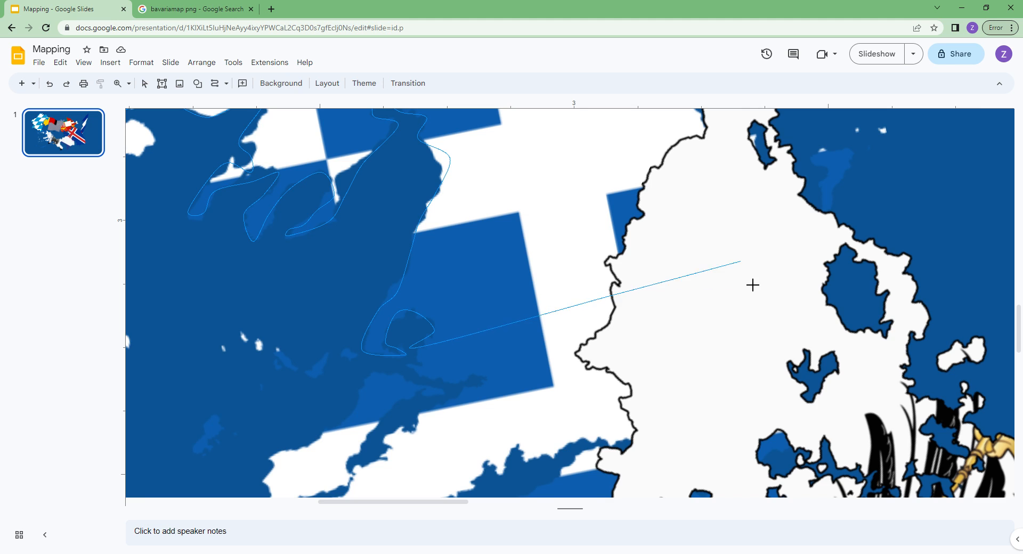
{"action": "scroll", "coordinate": [752, 285], "scroll_direction": "left", "scroll_amount": 4}
{"action": "scroll", "coordinate": [746, 283], "scroll_direction": "right", "scroll_amount": 5}
{"action": "scroll", "coordinate": [743, 281], "scroll_direction": "up", "scroll_amount": 8}
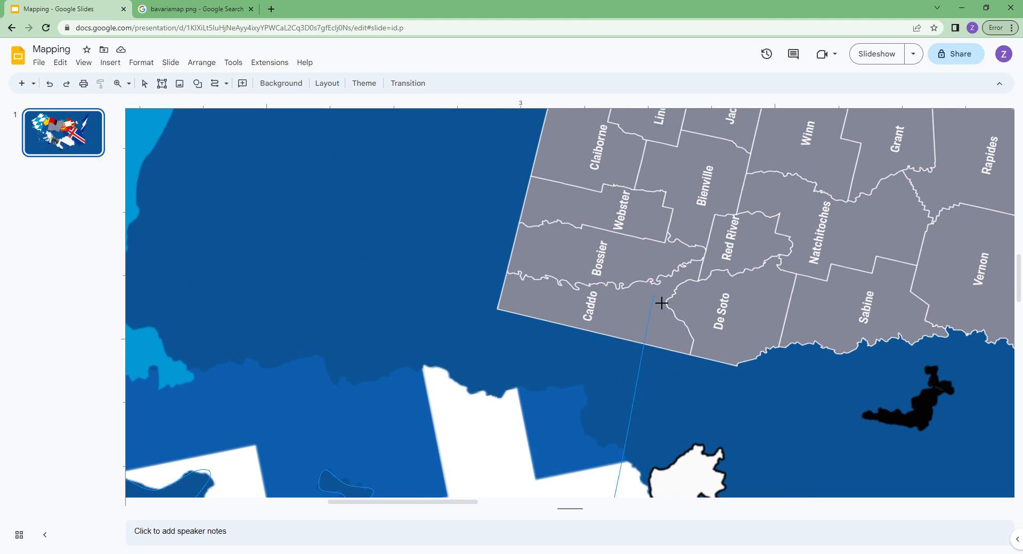
{"action": "scroll", "coordinate": [719, 277], "scroll_direction": "up", "scroll_amount": 6}
{"action": "scroll", "coordinate": [720, 272], "scroll_direction": "right", "scroll_amount": 4}
{"action": "scroll", "coordinate": [767, 207], "scroll_direction": "up", "scroll_amount": 7}
{"action": "left_click", "coordinate": [810, 332]}
{"action": "left_click", "coordinate": [753, 323]}
{"action": "left_click", "coordinate": [737, 323]}
{"action": "left_click", "coordinate": [739, 261]}
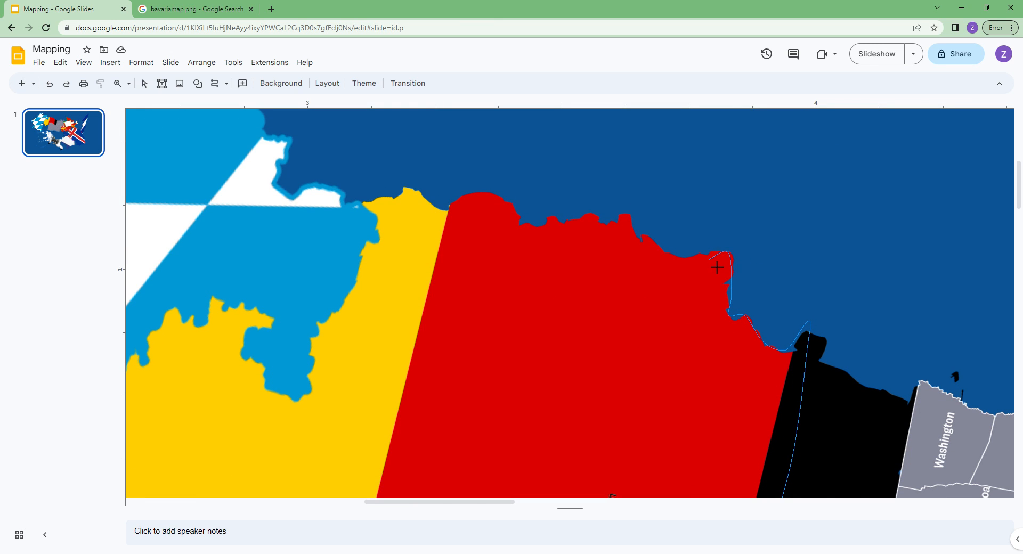
Step: Trace the curve outline along the upper edge of Germany's red and yellow stripes to the Bavaria border
{"action": "left_click", "coordinate": [693, 267]}
{"action": "left_click", "coordinate": [654, 242]}
{"action": "left_click", "coordinate": [633, 220]}
{"action": "left_click", "coordinate": [578, 227]}
{"action": "left_click", "coordinate": [450, 220]}
{"action": "left_click", "coordinate": [361, 204]}
Step: Trace the curve outline up the right-hand edge of Bavaria from the Germany border
{"action": "left_click", "coordinate": [302, 142]}
{"action": "left_click", "coordinate": [271, 132]}
{"action": "scroll", "coordinate": [282, 135], "scroll_direction": "left", "scroll_amount": 4}
{"action": "scroll", "coordinate": [292, 137], "scroll_direction": "up", "scroll_amount": 2}
{"action": "left_click", "coordinate": [470, 184]}
{"action": "left_click", "coordinate": [445, 159]}
{"action": "left_click", "coordinate": [427, 119]}
Step: Trace the curve outline along Bavaria's upper coast, from the blue peak around the white inlet
{"action": "scroll", "coordinate": [429, 142], "scroll_direction": "up", "scroll_amount": 2}
{"action": "scroll", "coordinate": [435, 155], "scroll_direction": "up", "scroll_amount": 1}
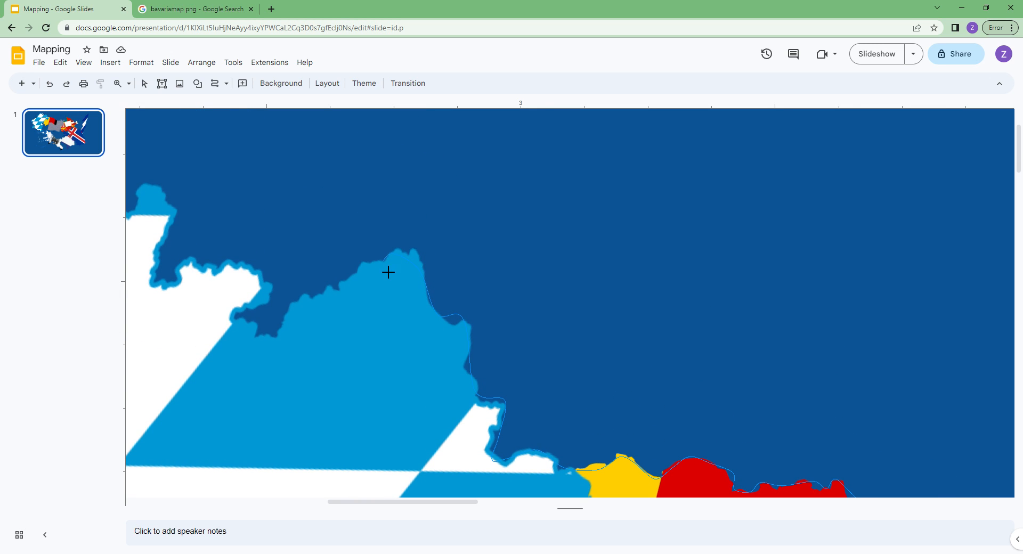
{"action": "left_click", "coordinate": [288, 297]}
{"action": "left_click", "coordinate": [243, 266]}
{"action": "left_click", "coordinate": [155, 287]}
{"action": "scroll", "coordinate": [171, 196], "scroll_direction": "left", "scroll_amount": 5}
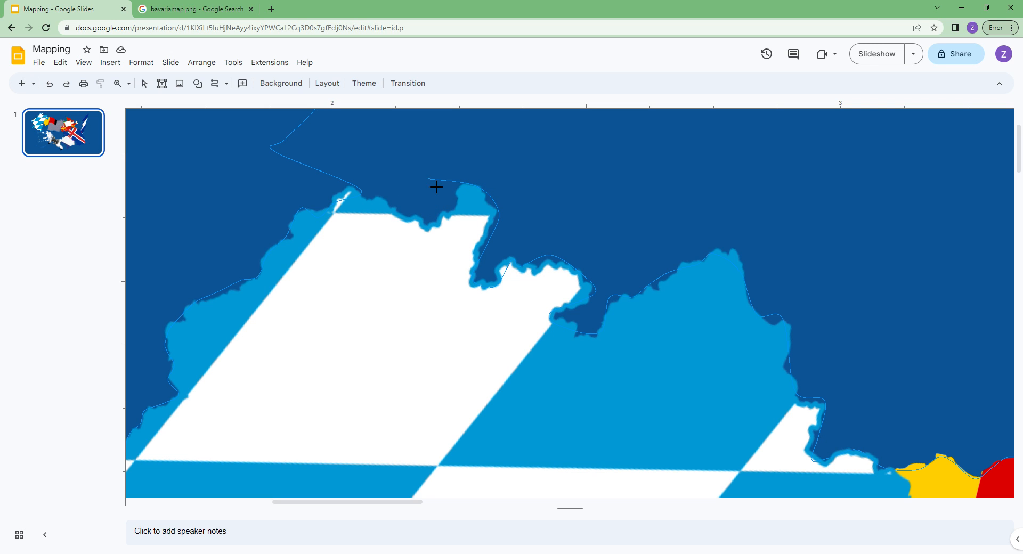
Step: Extend the curve into a freehand peninsula reaching the slide's upper edge and close the shape at its starting side
{"action": "left_click", "coordinate": [429, 165]}
{"action": "left_click", "coordinate": [613, 165]}
{"action": "scroll", "coordinate": [640, 158], "scroll_direction": "up", "scroll_amount": 2}
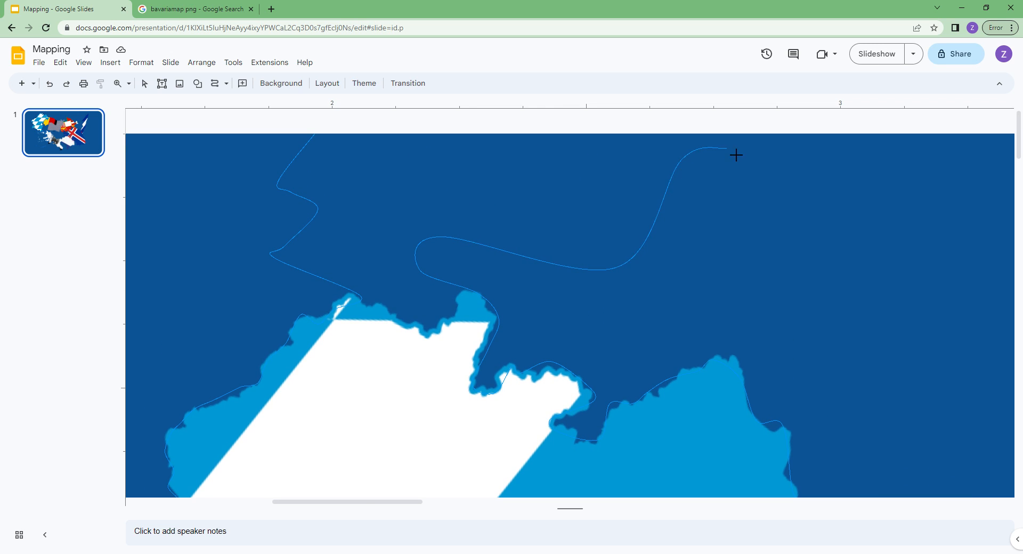
{"action": "left_click", "coordinate": [788, 129]}
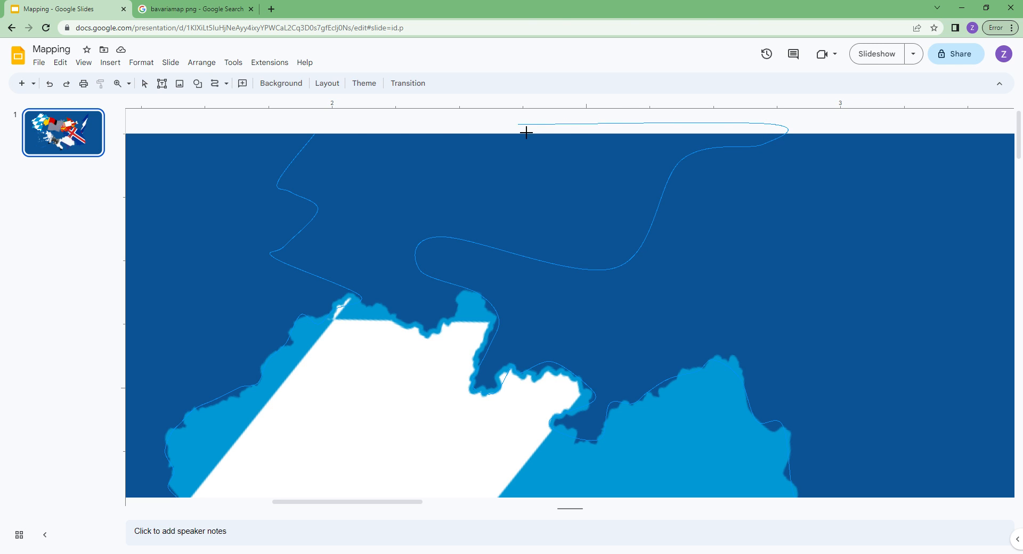
{"action": "left_click", "coordinate": [324, 139]}
{"action": "double_click", "coordinate": [425, 268]}
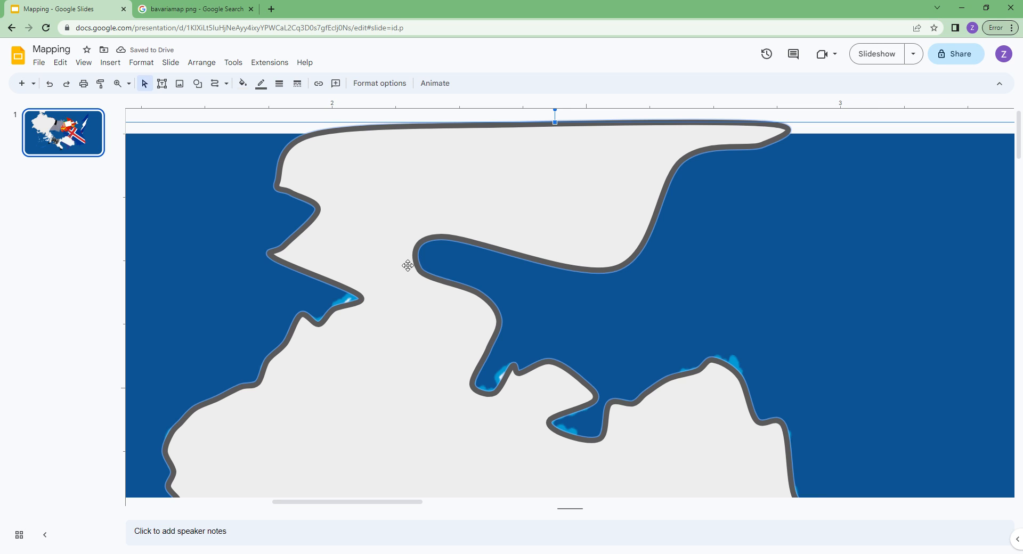
Step: Reshape the freehand peninsula above Bavaria by moving its curve points to widen its neck and tip
{"action": "left_click_drag", "start_coordinate": [426, 278], "coordinate": [539, 312]}
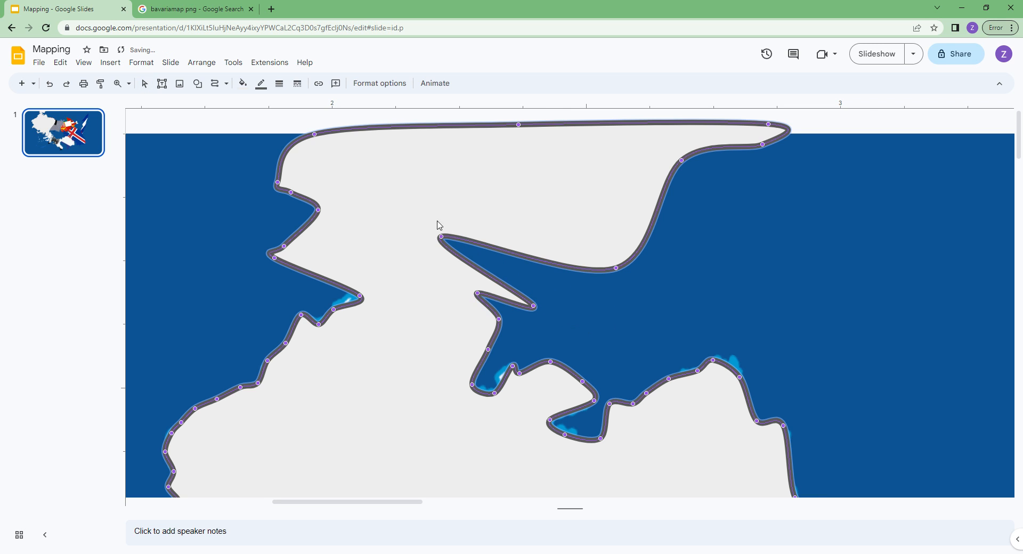
{"action": "left_click_drag", "start_coordinate": [451, 244], "coordinate": [613, 312]}
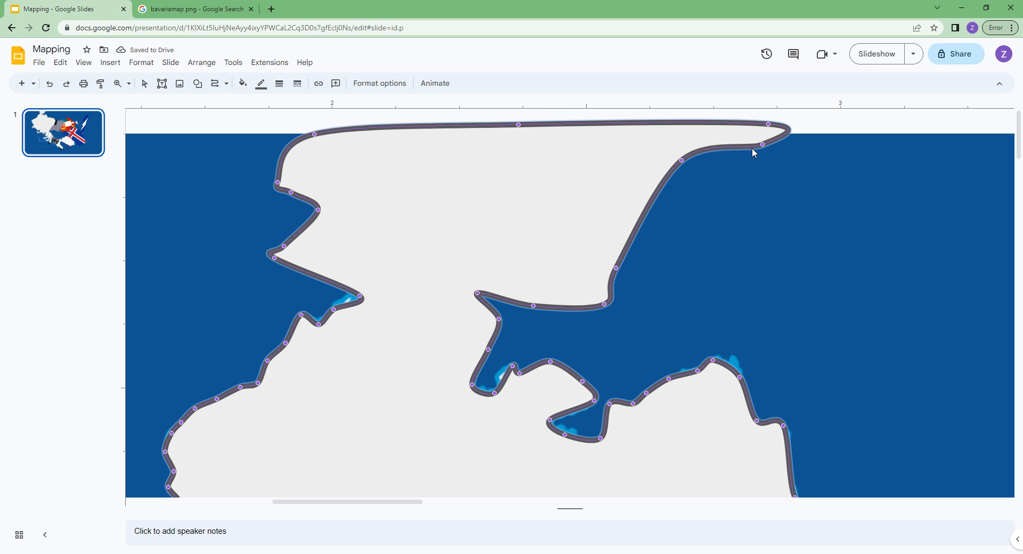
{"action": "left_click_drag", "start_coordinate": [763, 146], "coordinate": [800, 165]}
{"action": "left_click_drag", "start_coordinate": [691, 168], "coordinate": [704, 179]}
Step: Start a new curve at Germany's black stripe and trace the coast past Washington and St Tammany to Orleans
{"action": "left_click", "coordinate": [129, 83]}
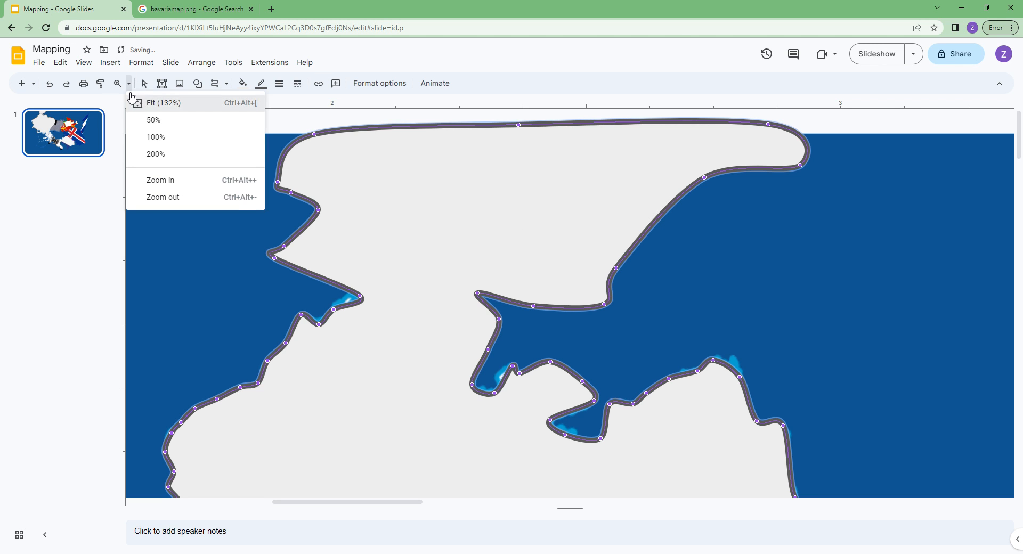
{"action": "left_click", "coordinate": [153, 101]}
{"action": "left_click", "coordinate": [117, 84]}
{"action": "left_click_drag", "start_coordinate": [391, 140], "coordinate": [463, 173]}
{"action": "scroll", "coordinate": [606, 270], "scroll_direction": "right", "scroll_amount": 5}
{"action": "scroll", "coordinate": [646, 261], "scroll_direction": "down", "scroll_amount": 5}
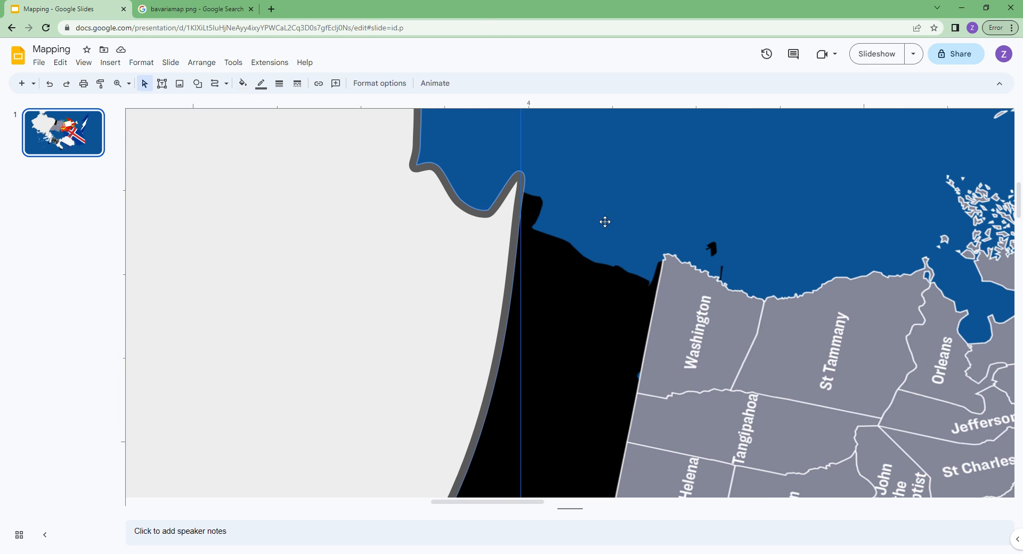
{"action": "left_click", "coordinate": [216, 85]}
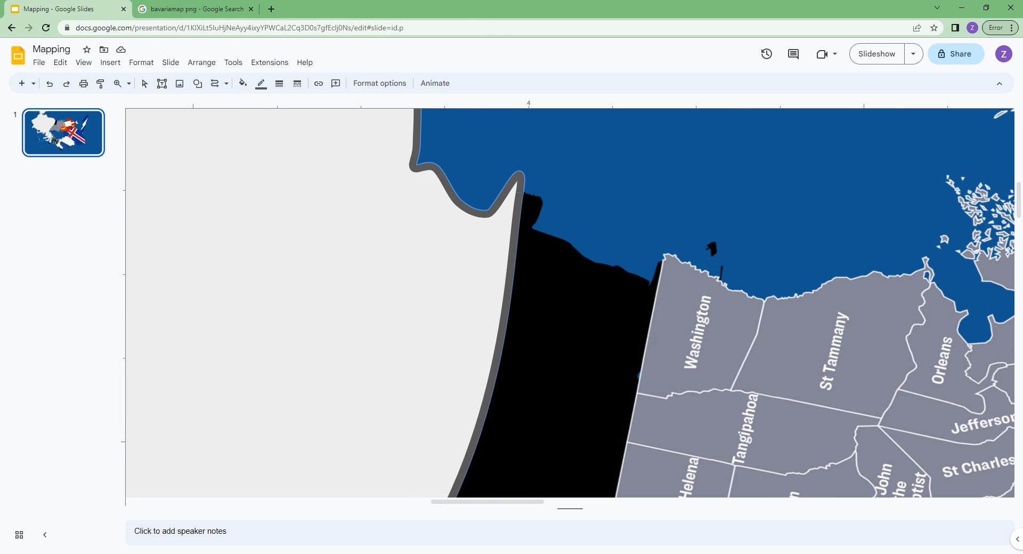
{"action": "mouse_move", "coordinate": [550, 203]}
{"action": "left_mouse_down"}
{"action": "mouse_move", "coordinate": [532, 226]}
{"action": "mouse_move", "coordinate": [585, 249]}
{"action": "left_mouse_up"}
{"action": "left_click_drag", "start_coordinate": [635, 274], "coordinate": [693, 280]}
{"action": "mouse_move", "coordinate": [759, 299]}
{"action": "left_mouse_down"}
{"action": "mouse_move", "coordinate": [814, 317]}
{"action": "mouse_move", "coordinate": [820, 293]}
{"action": "mouse_move", "coordinate": [892, 299]}
{"action": "mouse_move", "coordinate": [929, 269]}
{"action": "mouse_move", "coordinate": [940, 293]}
{"action": "left_mouse_up"}
Step: Trace the curve around the Orleans inlet, the St Bernard islands and the Plaquemines peninsula
{"action": "mouse_move", "coordinate": [973, 322]}
{"action": "left_mouse_down"}
{"action": "mouse_move", "coordinate": [979, 350]}
{"action": "mouse_move", "coordinate": [720, 341]}
{"action": "mouse_move", "coordinate": [751, 333]}
{"action": "mouse_move", "coordinate": [751, 308]}
{"action": "mouse_move", "coordinate": [724, 283]}
{"action": "left_mouse_up"}
{"action": "mouse_move", "coordinate": [708, 244]}
{"action": "left_mouse_down"}
{"action": "mouse_move", "coordinate": [687, 197]}
{"action": "mouse_move", "coordinate": [694, 190]}
{"action": "mouse_move", "coordinate": [732, 207]}
{"action": "mouse_move", "coordinate": [753, 238]}
{"action": "mouse_move", "coordinate": [783, 235]}
{"action": "mouse_move", "coordinate": [846, 332]}
{"action": "mouse_move", "coordinate": [900, 317]}
{"action": "left_mouse_up"}
{"action": "mouse_move", "coordinate": [950, 234]}
{"action": "left_mouse_down"}
{"action": "mouse_move", "coordinate": [987, 235]}
{"action": "mouse_move", "coordinate": [982, 212]}
{"action": "mouse_move", "coordinate": [1007, 219]}
{"action": "mouse_move", "coordinate": [760, 234]}
{"action": "mouse_move", "coordinate": [789, 250]}
{"action": "mouse_move", "coordinate": [758, 267]}
{"action": "mouse_move", "coordinate": [776, 301]}
{"action": "mouse_move", "coordinate": [738, 294]}
{"action": "mouse_move", "coordinate": [753, 293]}
{"action": "left_mouse_up"}
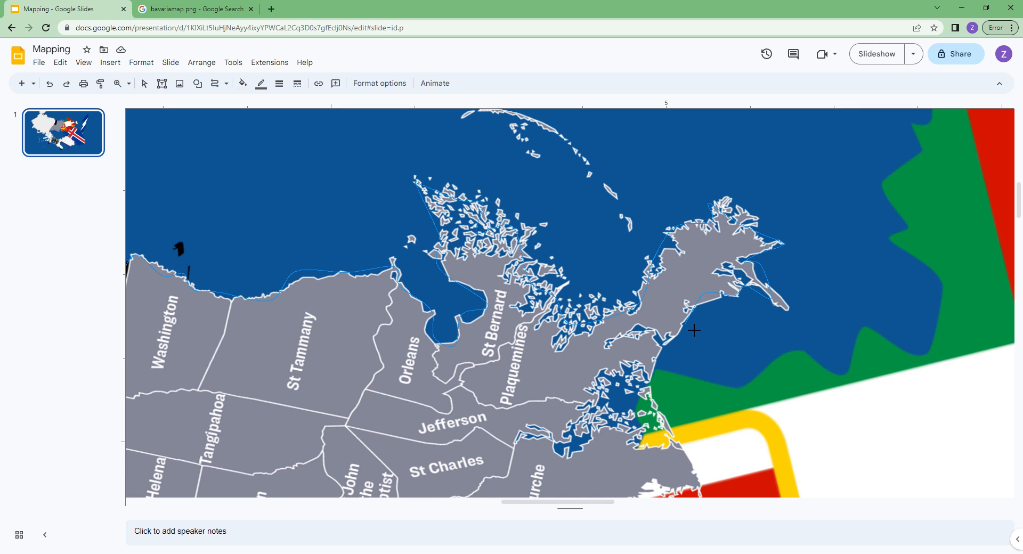
Step: Trace the curve along the green-edged flag map's coast, around its white headlands and down to the yellow and red edge
{"action": "left_click_drag", "start_coordinate": [666, 374], "coordinate": [749, 399]}
{"action": "mouse_move", "coordinate": [799, 356]}
{"action": "left_mouse_down"}
{"action": "mouse_move", "coordinate": [856, 388]}
{"action": "mouse_move", "coordinate": [875, 336]}
{"action": "mouse_move", "coordinate": [924, 359]}
{"action": "mouse_move", "coordinate": [939, 296]}
{"action": "mouse_move", "coordinate": [889, 244]}
{"action": "mouse_move", "coordinate": [900, 225]}
{"action": "mouse_move", "coordinate": [896, 187]}
{"action": "left_mouse_up"}
{"action": "mouse_move", "coordinate": [929, 146]}
{"action": "left_mouse_down"}
{"action": "mouse_move", "coordinate": [920, 137]}
{"action": "mouse_move", "coordinate": [875, 190]}
{"action": "mouse_move", "coordinate": [628, 311]}
{"action": "mouse_move", "coordinate": [591, 260]}
{"action": "mouse_move", "coordinate": [620, 248]}
{"action": "mouse_move", "coordinate": [613, 224]}
{"action": "mouse_move", "coordinate": [544, 200]}
{"action": "left_mouse_up"}
{"action": "mouse_move", "coordinate": [562, 163]}
{"action": "left_mouse_down"}
{"action": "mouse_move", "coordinate": [541, 156]}
{"action": "mouse_move", "coordinate": [622, 214]}
{"action": "mouse_move", "coordinate": [786, 283]}
{"action": "mouse_move", "coordinate": [832, 324]}
{"action": "mouse_move", "coordinate": [923, 306]}
{"action": "mouse_move", "coordinate": [969, 356]}
{"action": "mouse_move", "coordinate": [996, 366]}
{"action": "mouse_move", "coordinate": [998, 380]}
{"action": "mouse_move", "coordinate": [807, 265]}
{"action": "mouse_move", "coordinate": [765, 189]}
{"action": "mouse_move", "coordinate": [754, 215]}
{"action": "mouse_move", "coordinate": [842, 317]}
{"action": "mouse_move", "coordinate": [862, 251]}
{"action": "mouse_move", "coordinate": [901, 249]}
{"action": "mouse_move", "coordinate": [947, 320]}
{"action": "mouse_move", "coordinate": [916, 365]}
{"action": "mouse_move", "coordinate": [983, 360]}
{"action": "mouse_move", "coordinate": [982, 448]}
{"action": "mouse_move", "coordinate": [785, 392]}
{"action": "mouse_move", "coordinate": [737, 258]}
{"action": "mouse_move", "coordinate": [767, 265]}
{"action": "mouse_move", "coordinate": [807, 229]}
{"action": "mouse_move", "coordinate": [792, 204]}
{"action": "mouse_move", "coordinate": [868, 133]}
{"action": "mouse_move", "coordinate": [876, 263]}
{"action": "mouse_move", "coordinate": [895, 294]}
{"action": "mouse_move", "coordinate": [933, 254]}
{"action": "mouse_move", "coordinate": [944, 288]}
{"action": "mouse_move", "coordinate": [943, 437]}
{"action": "mouse_move", "coordinate": [986, 420]}
{"action": "mouse_move", "coordinate": [1001, 438]}
{"action": "mouse_move", "coordinate": [756, 359]}
{"action": "mouse_move", "coordinate": [713, 235]}
{"action": "mouse_move", "coordinate": [705, 296]}
{"action": "mouse_move", "coordinate": [719, 285]}
{"action": "mouse_move", "coordinate": [696, 297]}
{"action": "mouse_move", "coordinate": [649, 273]}
{"action": "mouse_move", "coordinate": [651, 301]}
{"action": "mouse_move", "coordinate": [557, 298]}
{"action": "mouse_move", "coordinate": [478, 345]}
{"action": "left_mouse_up"}
{"action": "left_click", "coordinate": [392, 332]}
{"action": "left_click", "coordinate": [401, 359]}
{"action": "left_click", "coordinate": [434, 400]}
{"action": "left_click", "coordinate": [440, 429]}
{"action": "left_click", "coordinate": [388, 482]}
{"action": "scroll", "coordinate": [302, 446], "scroll_direction": "down", "scroll_amount": 4}
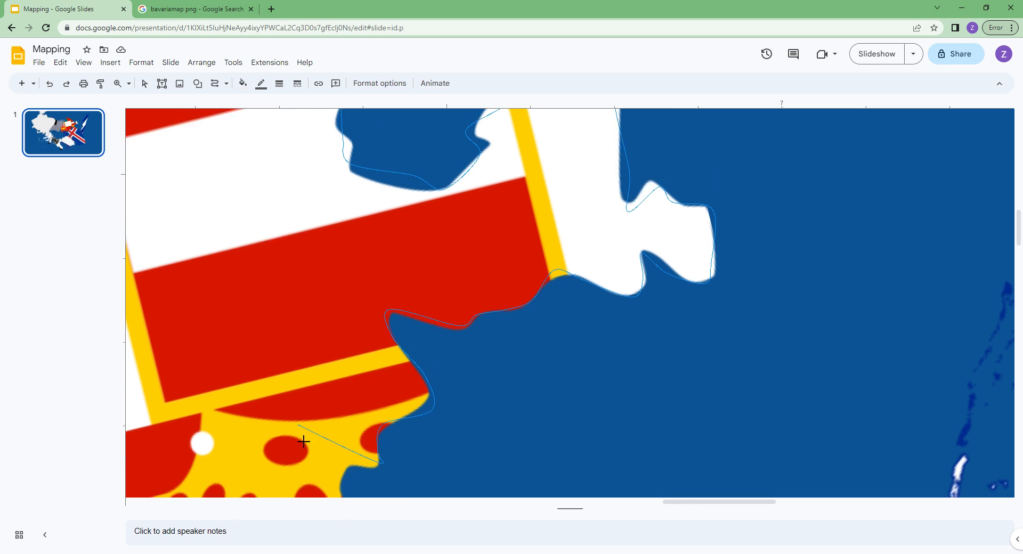
Step: Trace the curve down the flag map's lower yellow and red coast
{"action": "left_click", "coordinate": [347, 278]}
{"action": "left_click", "coordinate": [345, 349]}
{"action": "left_click", "coordinate": [415, 319]}
{"action": "left_click", "coordinate": [418, 351]}
{"action": "left_click", "coordinate": [497, 407]}
{"action": "left_click", "coordinate": [486, 443]}
{"action": "left_click", "coordinate": [528, 467]}
Step: Trace the curve along the red, white and blue cross flag map's upper coast to the junction with the blue peninsula
{"action": "scroll", "coordinate": [569, 471], "scroll_direction": "down", "scroll_amount": 3}
{"action": "left_click", "coordinate": [589, 317]}
{"action": "left_click", "coordinate": [661, 360]}
{"action": "left_click", "coordinate": [713, 375]}
{"action": "left_click", "coordinate": [807, 407]}
{"action": "scroll", "coordinate": [840, 434], "scroll_direction": "right", "scroll_amount": 5}
{"action": "scroll", "coordinate": [704, 402], "scroll_direction": "down", "scroll_amount": 3}
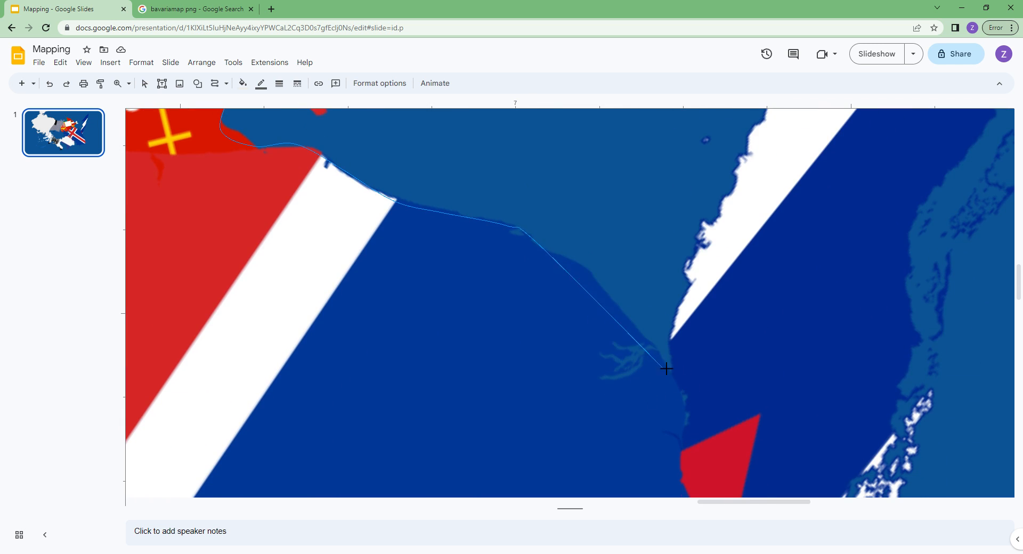
{"action": "left_click", "coordinate": [682, 376]}
Step: Carry the curve back across the flag maps and parish map and close it over the grey shape at Germany
{"action": "scroll", "coordinate": [518, 375], "scroll_direction": "down", "scroll_amount": 4}
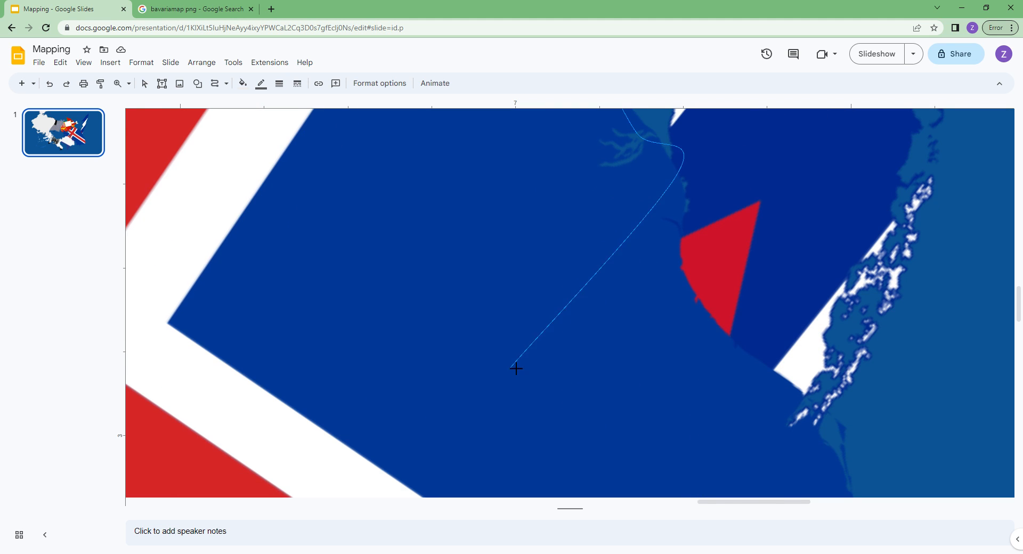
{"action": "scroll", "coordinate": [368, 359], "scroll_direction": "left", "scroll_amount": 8}
{"action": "scroll", "coordinate": [368, 361], "scroll_direction": "left", "scroll_amount": 5}
{"action": "scroll", "coordinate": [332, 326], "scroll_direction": "up", "scroll_amount": 3}
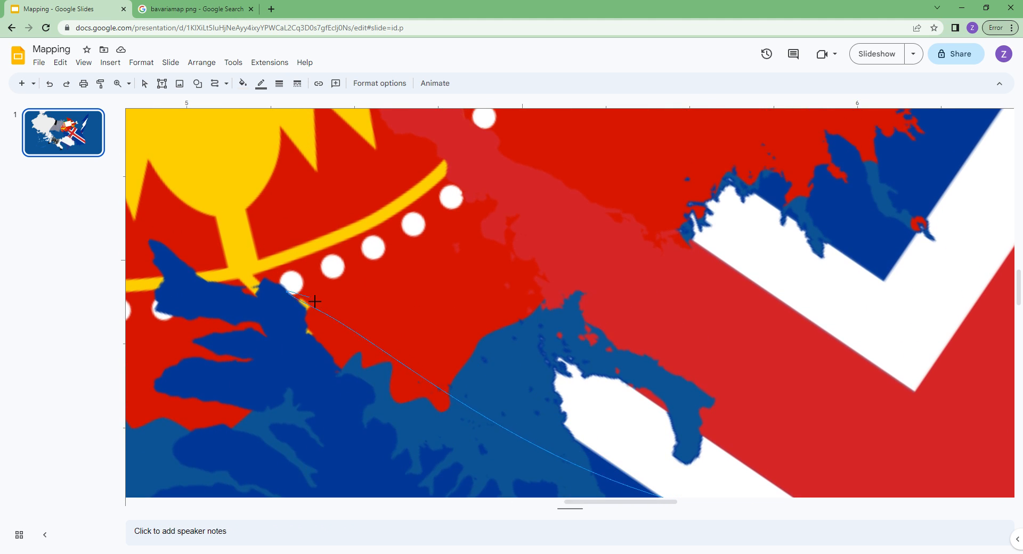
{"action": "scroll", "coordinate": [265, 267], "scroll_direction": "up", "scroll_amount": 10}
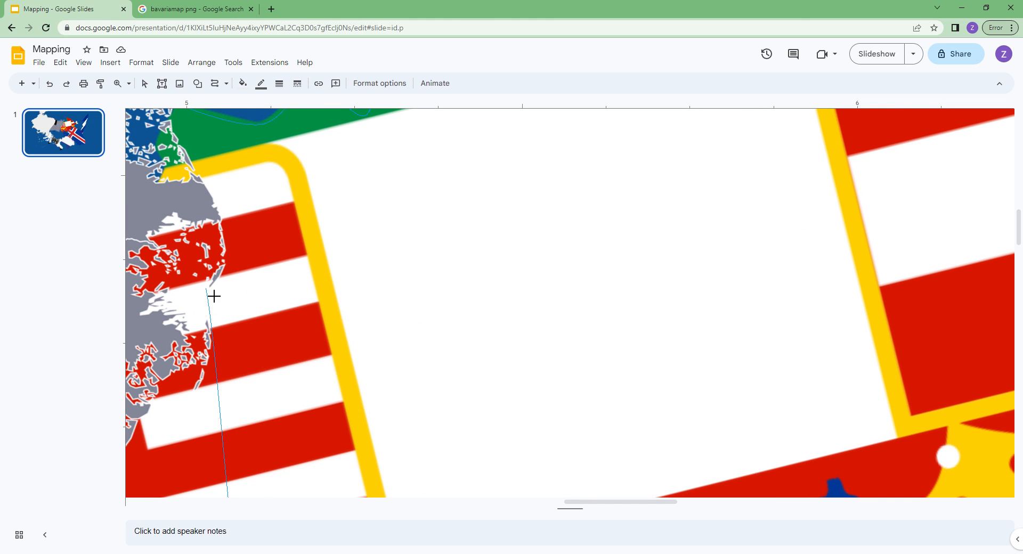
{"action": "scroll", "coordinate": [239, 282], "scroll_direction": "left", "scroll_amount": 4}
{"action": "scroll", "coordinate": [264, 267], "scroll_direction": "up", "scroll_amount": 4}
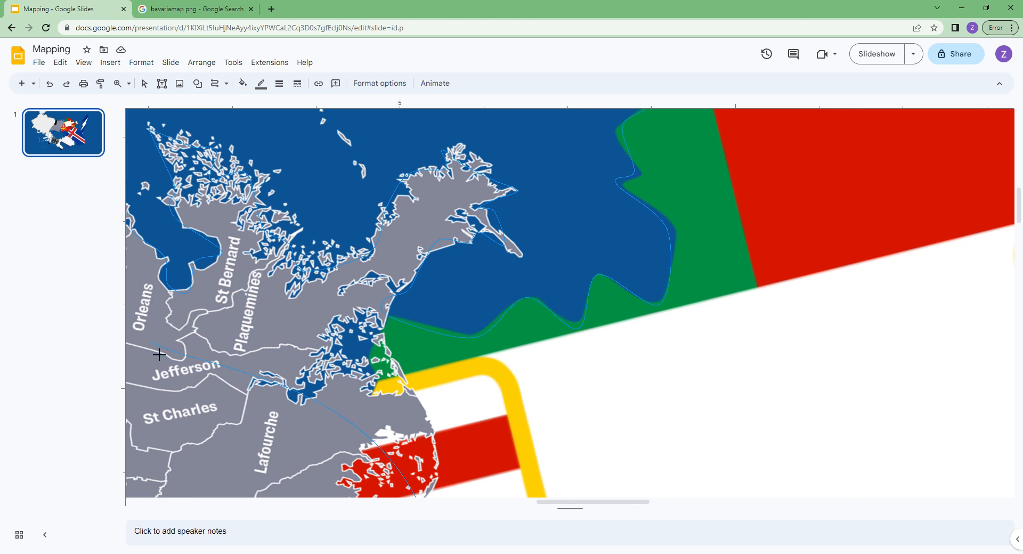
{"action": "scroll", "coordinate": [212, 299], "scroll_direction": "left", "scroll_amount": 10}
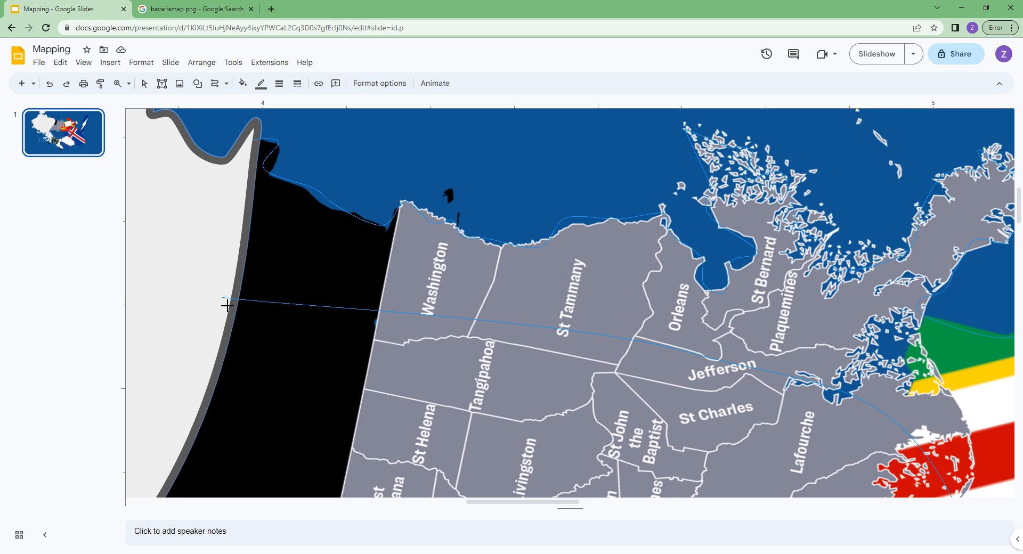
{"action": "scroll", "coordinate": [226, 305], "scroll_direction": "left", "scroll_amount": 3}
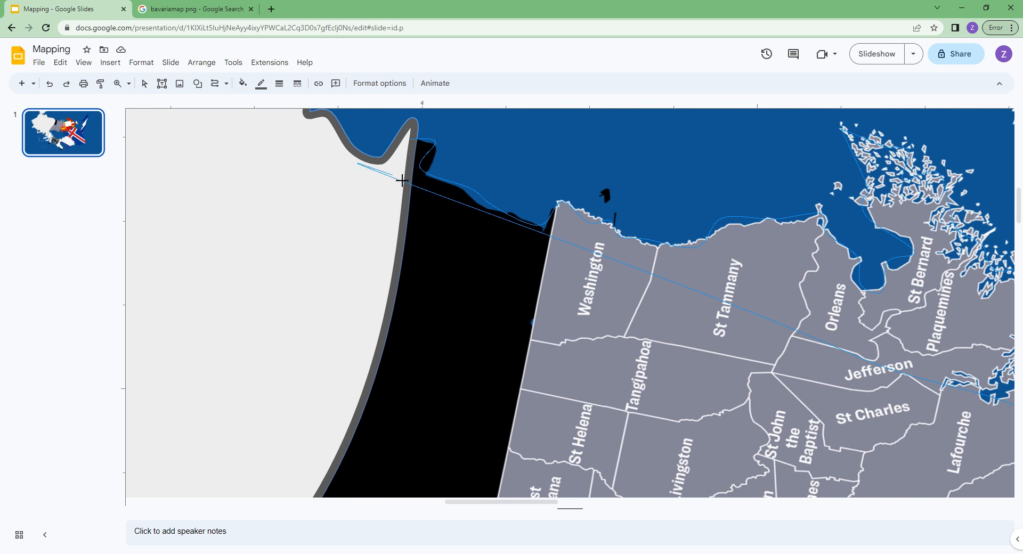
{"action": "left_click", "coordinate": [359, 159]}
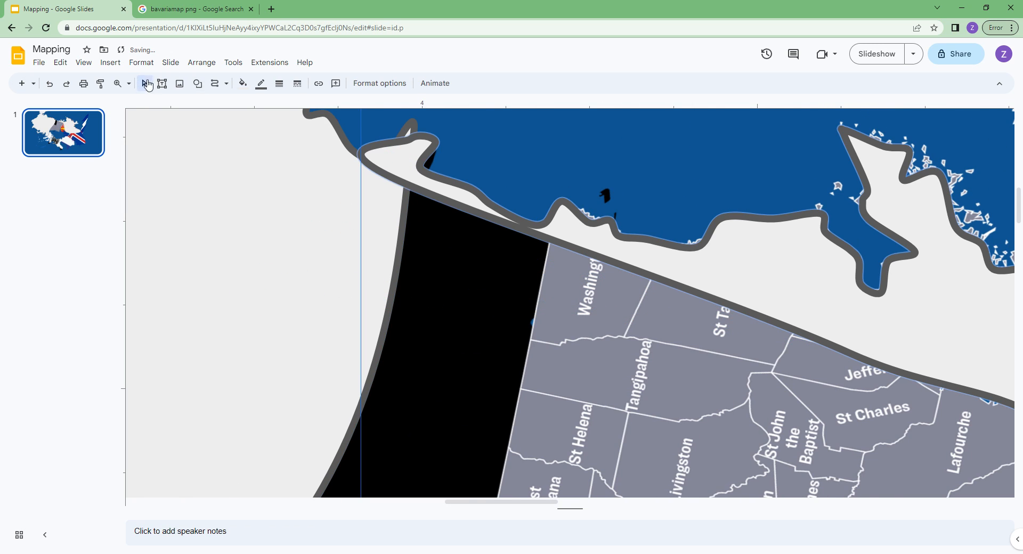
Step: Start a new curve at the blue and white peninsula's tip and trace its left-hand coast around the pointed spur
{"action": "left_click", "coordinate": [129, 83]}
{"action": "left_click", "coordinate": [146, 100]}
{"action": "left_click", "coordinate": [118, 83]}
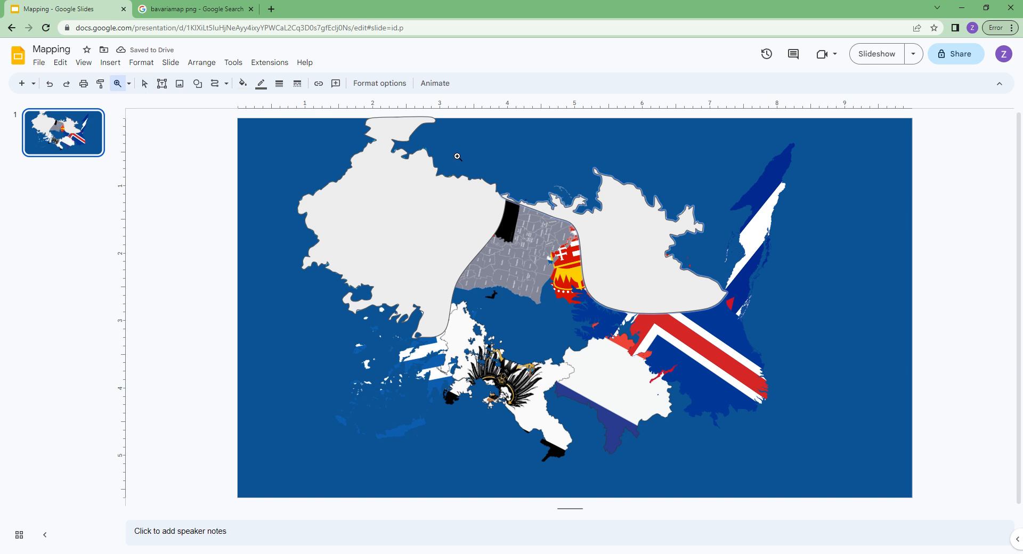
{"action": "left_click_drag", "start_coordinate": [708, 146], "coordinate": [854, 289]}
{"action": "left_click", "coordinate": [215, 83]}
{"action": "scroll", "coordinate": [798, 175], "scroll_direction": "up", "scroll_amount": 3}
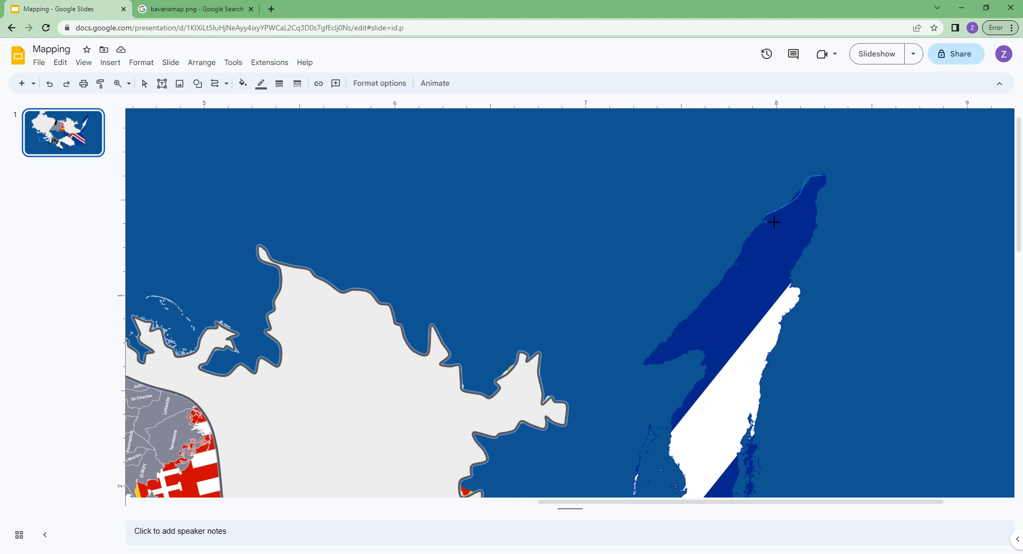
{"action": "left_click_drag", "start_coordinate": [751, 248], "coordinate": [728, 294]}
{"action": "mouse_move", "coordinate": [682, 332]}
{"action": "left_mouse_down"}
{"action": "mouse_move", "coordinate": [646, 369]}
{"action": "mouse_move", "coordinate": [705, 372]}
{"action": "mouse_move", "coordinate": [700, 396]}
{"action": "left_mouse_up"}
Step: Trace the curve down the peninsula's white stripe to the corner of the neighbouring grey shape
{"action": "left_click", "coordinate": [679, 424]}
{"action": "left_click", "coordinate": [678, 460]}
{"action": "scroll", "coordinate": [683, 471], "scroll_direction": "down", "scroll_amount": 3}
{"action": "mouse_move", "coordinate": [699, 331]}
{"action": "left_mouse_down"}
{"action": "mouse_move", "coordinate": [655, 379]}
{"action": "mouse_move", "coordinate": [649, 423]}
{"action": "left_mouse_up"}
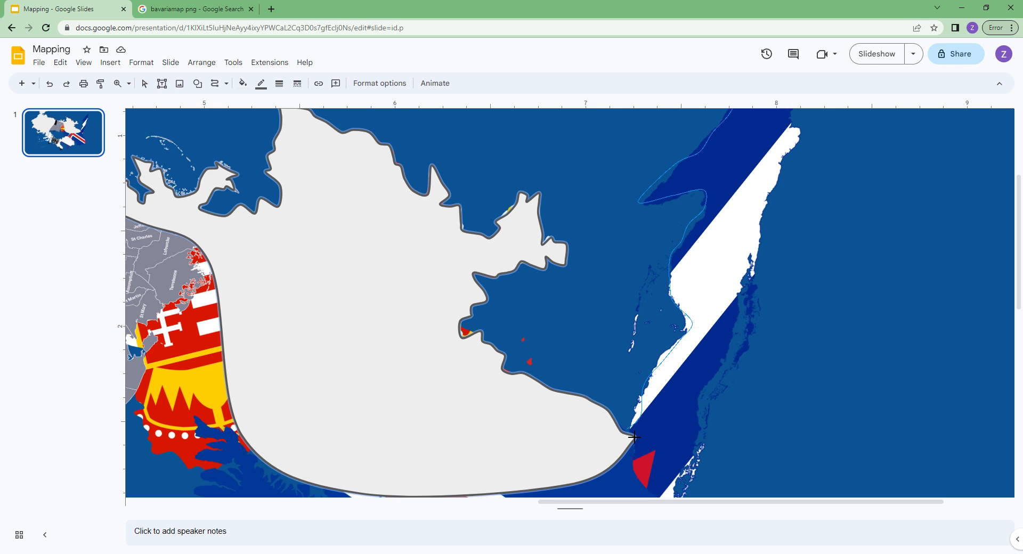
Step: Carry the curve across the cross flag map and trace its lower blue coast to the narrow spur
{"action": "scroll", "coordinate": [614, 450], "scroll_direction": "down", "scroll_amount": 3}
{"action": "left_click", "coordinate": [532, 308]}
{"action": "scroll", "coordinate": [600, 411], "scroll_direction": "down", "scroll_amount": 3}
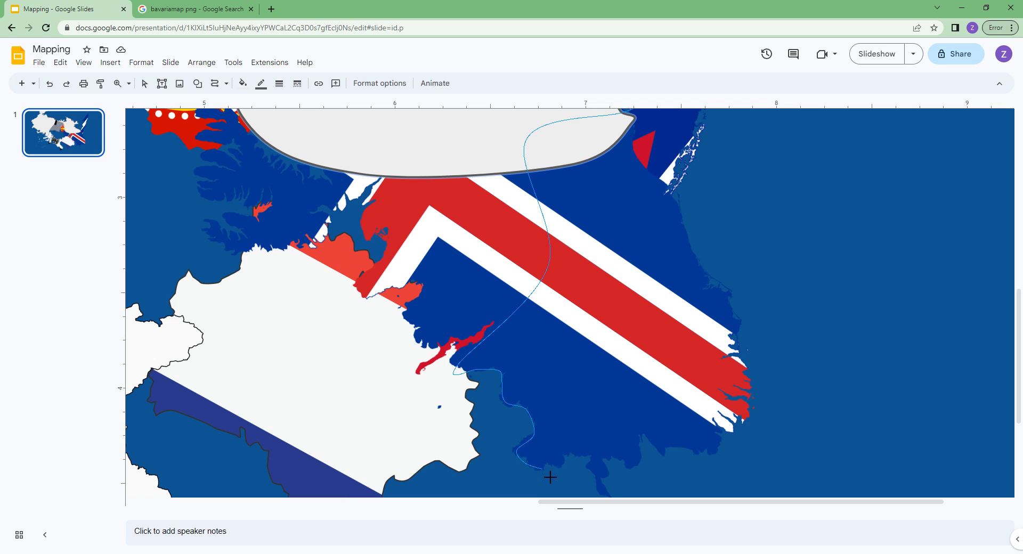
{"action": "left_click", "coordinate": [566, 461]}
{"action": "left_click", "coordinate": [566, 453]}
{"action": "left_click", "coordinate": [594, 467]}
{"action": "left_click", "coordinate": [594, 473]}
Step: Trace the curve around the narrow spur and along the remaining lower blue coast to the white stripe
{"action": "scroll", "coordinate": [607, 479], "scroll_direction": "down", "scroll_amount": 2}
{"action": "left_click", "coordinate": [609, 388]}
{"action": "left_click", "coordinate": [617, 362]}
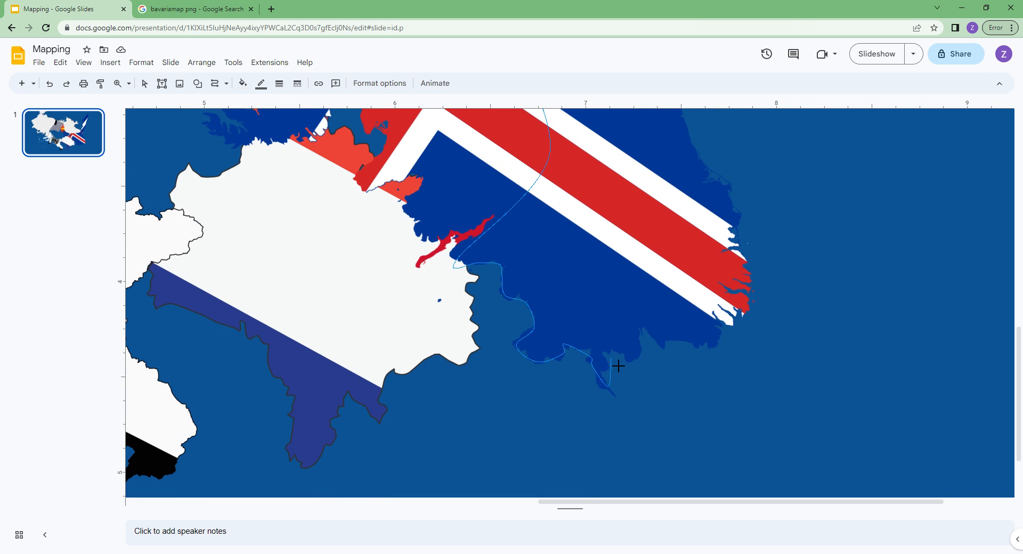
{"action": "left_click", "coordinate": [639, 354]}
{"action": "left_click", "coordinate": [649, 331]}
{"action": "left_click", "coordinate": [669, 350]}
{"action": "left_click", "coordinate": [692, 341]}
{"action": "left_click", "coordinate": [715, 346]}
Step: Trace the curve up the landmass's right-hand coast to the peninsula's tip and close the shape
{"action": "left_click", "coordinate": [740, 246]}
{"action": "scroll", "coordinate": [689, 122], "scroll_direction": "up", "scroll_amount": 5}
{"action": "left_click", "coordinate": [670, 353]}
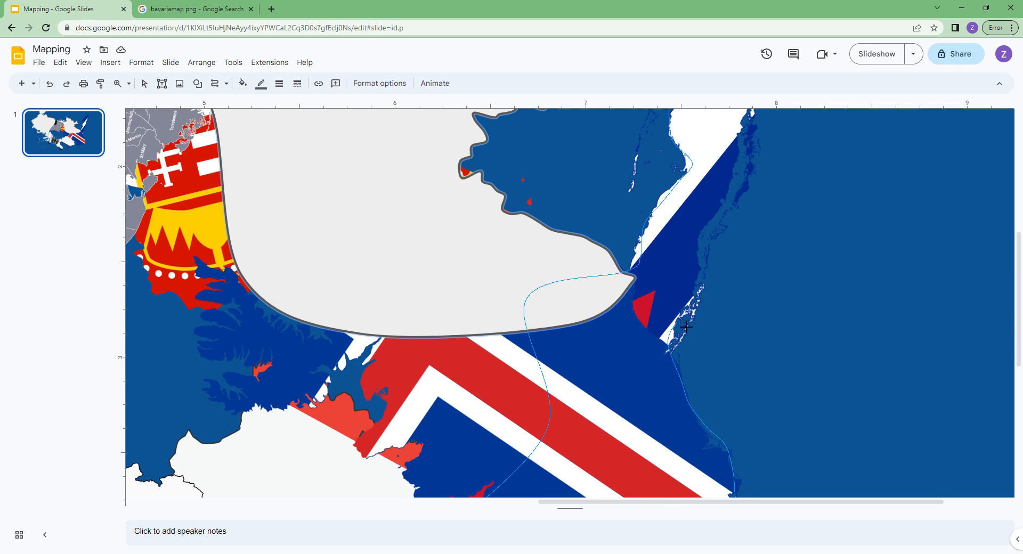
{"action": "scroll", "coordinate": [740, 187], "scroll_direction": "up", "scroll_amount": 3}
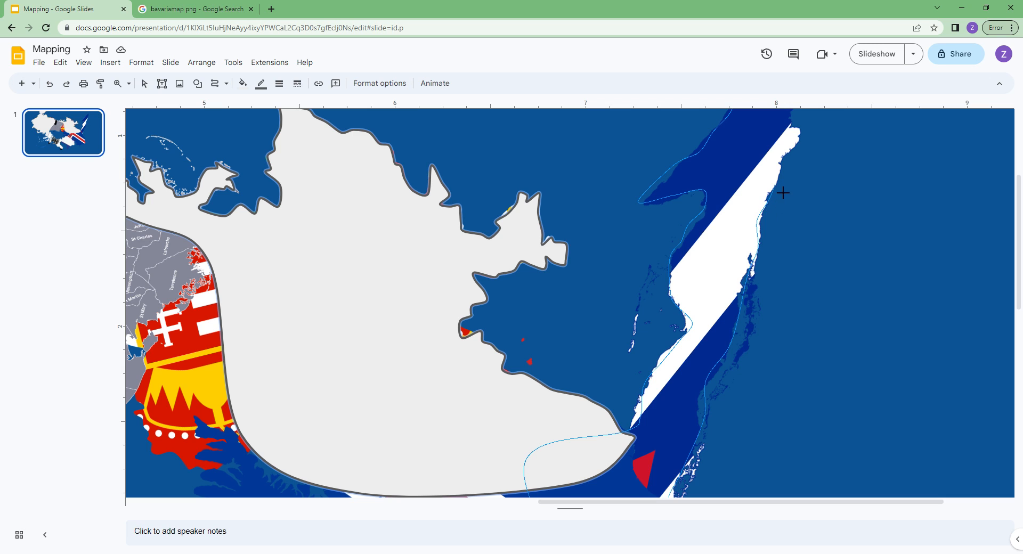
{"action": "scroll", "coordinate": [802, 160], "scroll_direction": "up", "scroll_amount": 3}
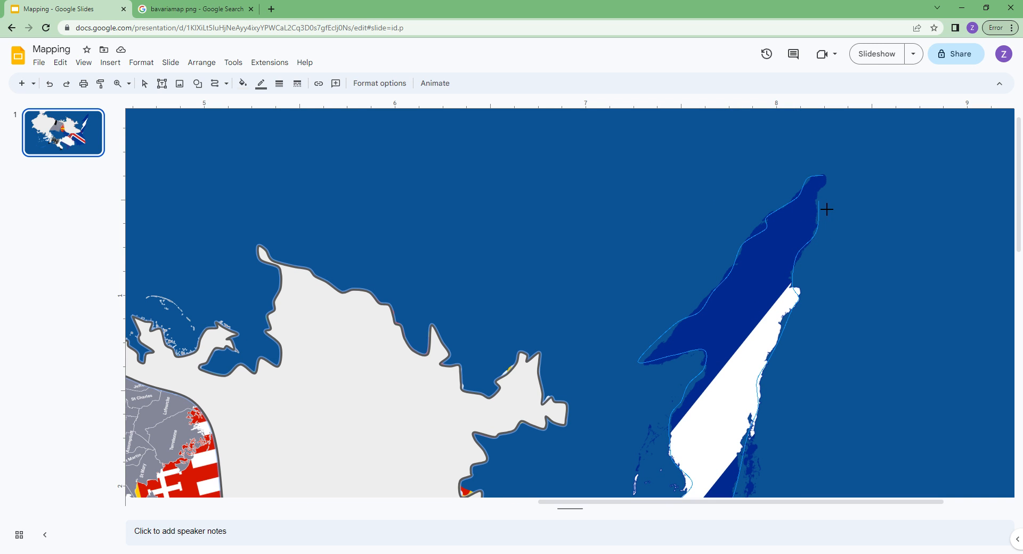
{"action": "left_click", "coordinate": [826, 176]}
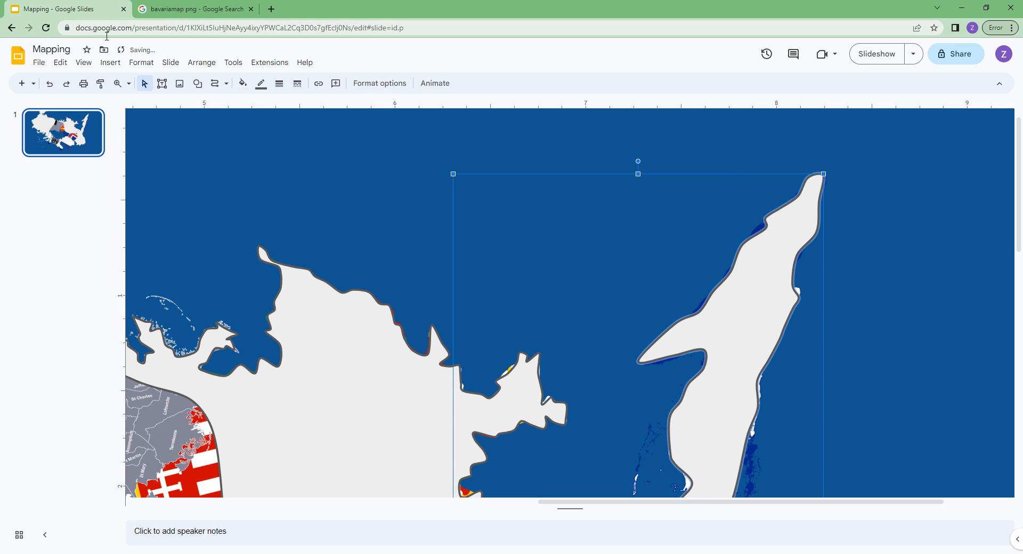
Step: Start a curve at the large grey shape's lower tip and trace the blue and white striped map's upper inlets and outer coast
{"action": "left_click", "coordinate": [133, 84]}
{"action": "left_click", "coordinate": [140, 103]}
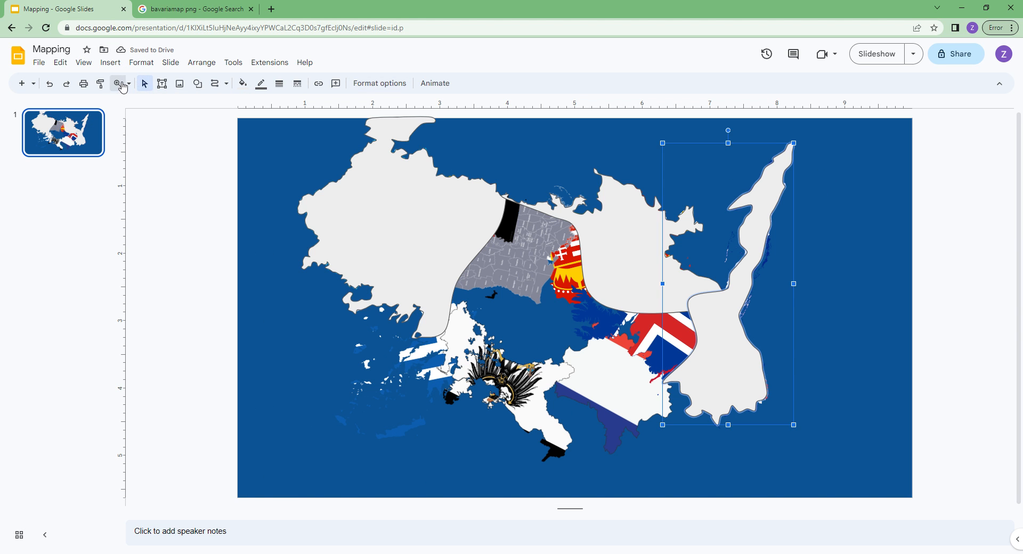
{"action": "left_click_drag", "start_coordinate": [356, 251], "coordinate": [578, 437]}
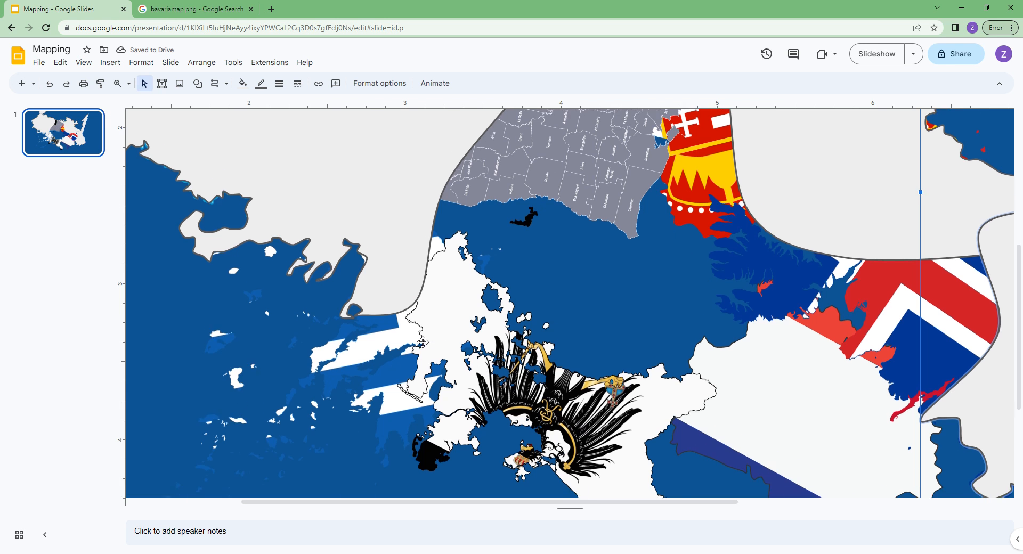
{"action": "left_click", "coordinate": [215, 83]}
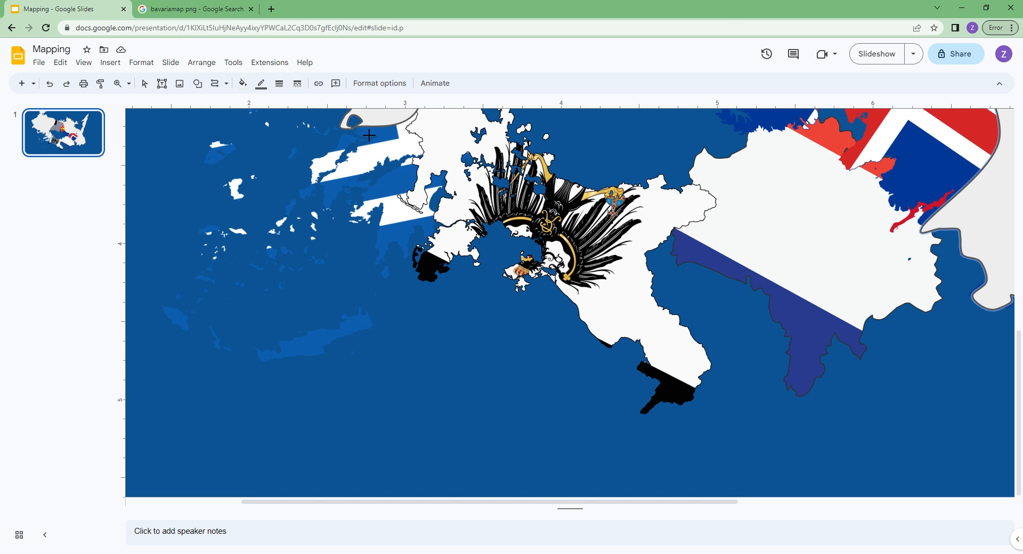
{"action": "left_click", "coordinate": [117, 83]}
{"action": "left_click_drag", "start_coordinate": [359, 154], "coordinate": [594, 287]}
{"action": "scroll", "coordinate": [289, 210], "scroll_direction": "up", "scroll_amount": 4}
{"action": "left_click", "coordinate": [215, 83]}
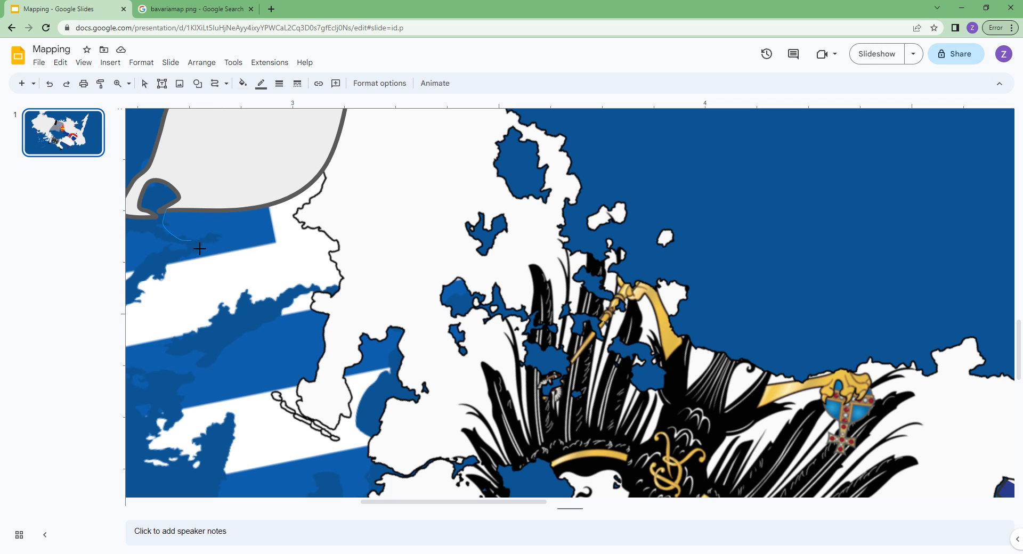
{"action": "scroll", "coordinate": [192, 265], "scroll_direction": "left", "scroll_amount": 5}
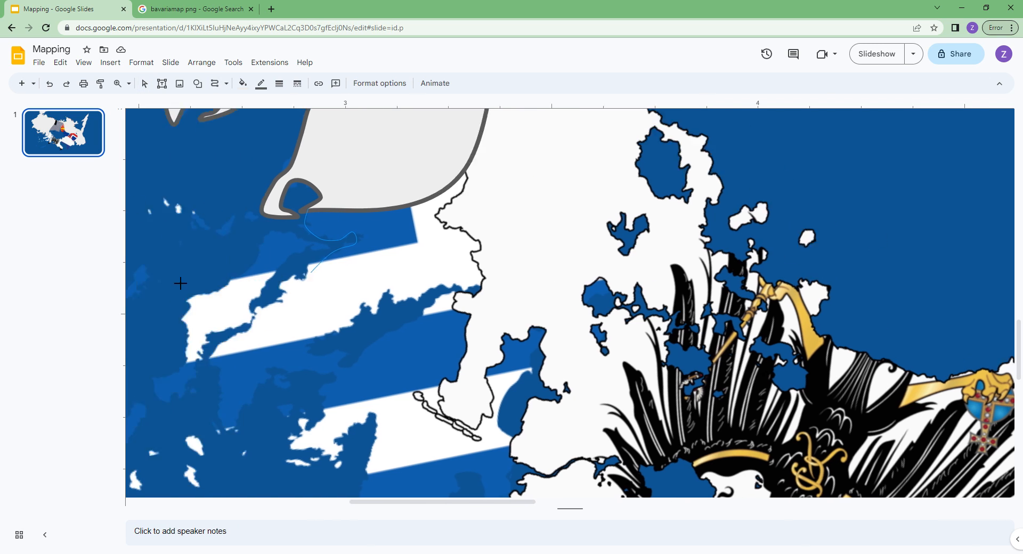
{"action": "mouse_move", "coordinate": [415, 291]}
{"action": "left_mouse_down"}
{"action": "mouse_move", "coordinate": [401, 314]}
{"action": "mouse_move", "coordinate": [374, 305]}
{"action": "mouse_move", "coordinate": [401, 286]}
{"action": "mouse_move", "coordinate": [404, 238]}
{"action": "left_mouse_up"}
{"action": "mouse_move", "coordinate": [351, 297]}
{"action": "left_mouse_down"}
{"action": "mouse_move", "coordinate": [326, 310]}
{"action": "mouse_move", "coordinate": [319, 358]}
{"action": "mouse_move", "coordinate": [286, 406]}
{"action": "left_mouse_up"}
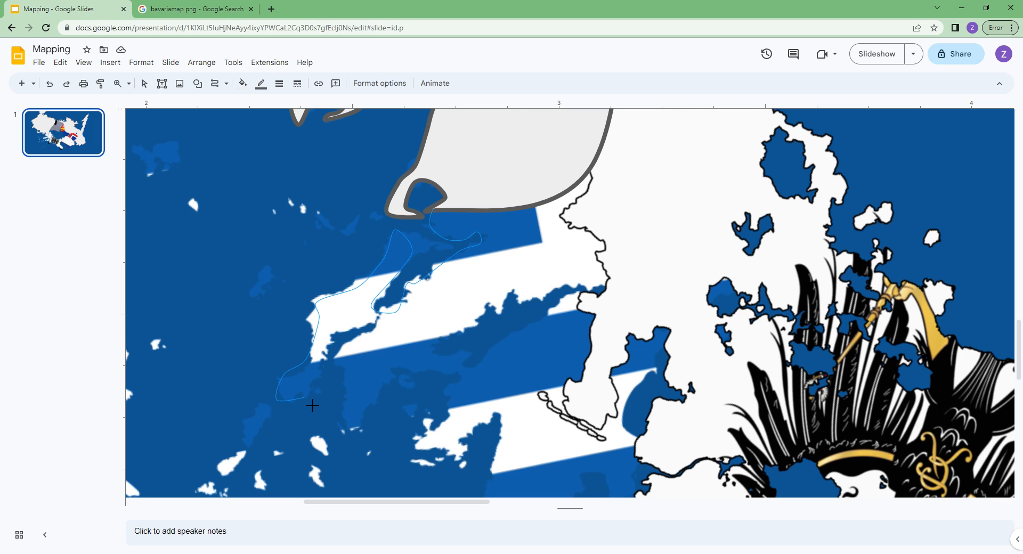
Step: Trace the curve along the striped map's lower inlets and spurs, around the black-tipped peninsula, and finish the shape
{"action": "mouse_move", "coordinate": [342, 339]}
{"action": "left_mouse_down"}
{"action": "mouse_move", "coordinate": [388, 326]}
{"action": "mouse_move", "coordinate": [356, 352]}
{"action": "left_mouse_up"}
{"action": "mouse_move", "coordinate": [367, 432]}
{"action": "left_mouse_down"}
{"action": "mouse_move", "coordinate": [384, 387]}
{"action": "mouse_move", "coordinate": [440, 379]}
{"action": "mouse_move", "coordinate": [493, 311]}
{"action": "mouse_move", "coordinate": [512, 324]}
{"action": "mouse_move", "coordinate": [553, 309]}
{"action": "mouse_move", "coordinate": [456, 406]}
{"action": "mouse_move", "coordinate": [459, 427]}
{"action": "mouse_move", "coordinate": [435, 443]}
{"action": "mouse_move", "coordinate": [433, 424]}
{"action": "mouse_move", "coordinate": [422, 452]}
{"action": "left_mouse_up"}
{"action": "scroll", "coordinate": [504, 449], "scroll_direction": "down", "scroll_amount": 3}
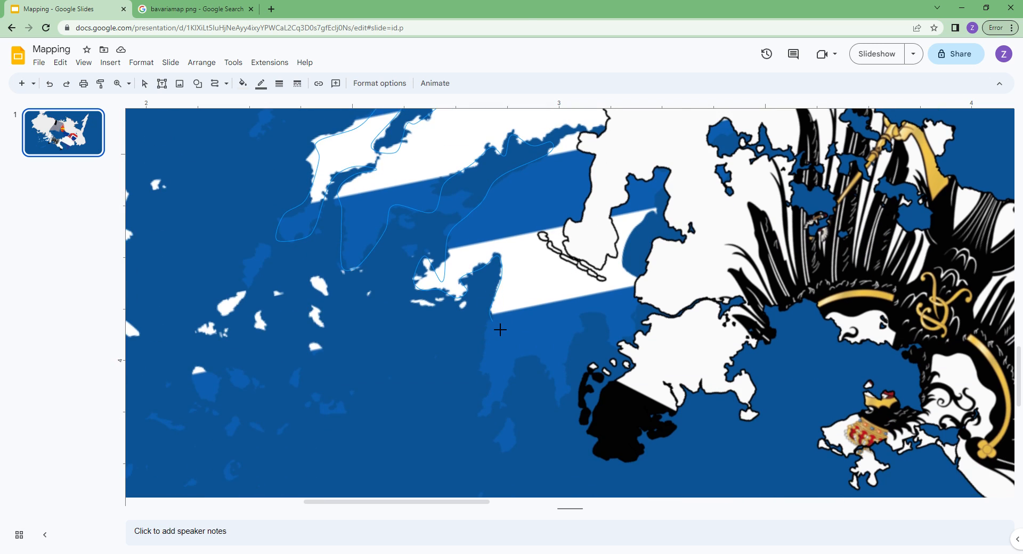
{"action": "mouse_move", "coordinate": [491, 383]}
{"action": "left_mouse_down"}
{"action": "mouse_move", "coordinate": [493, 404]}
{"action": "mouse_move", "coordinate": [523, 365]}
{"action": "left_mouse_up"}
{"action": "left_click_drag", "start_coordinate": [567, 395], "coordinate": [576, 412]}
{"action": "mouse_move", "coordinate": [580, 368]}
{"action": "left_mouse_down"}
{"action": "mouse_move", "coordinate": [592, 343]}
{"action": "mouse_move", "coordinate": [619, 353]}
{"action": "mouse_move", "coordinate": [632, 379]}
{"action": "left_mouse_up"}
{"action": "mouse_move", "coordinate": [608, 461]}
{"action": "left_mouse_down"}
{"action": "mouse_move", "coordinate": [637, 461]}
{"action": "mouse_move", "coordinate": [676, 433]}
{"action": "left_mouse_up"}
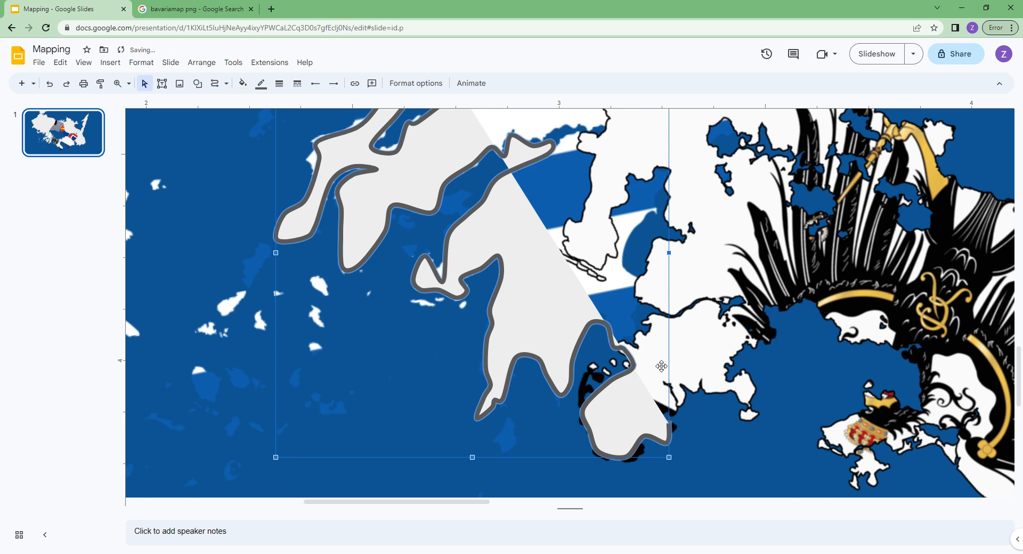
Step: Start another curve at the black-tipped peninsula and trace the eagle map's bay, small island and lower coast around its southern peninsula
{"action": "scroll", "coordinate": [660, 358], "scroll_direction": "up", "scroll_amount": 5}
{"action": "scroll", "coordinate": [660, 358], "scroll_direction": "down", "scroll_amount": 4}
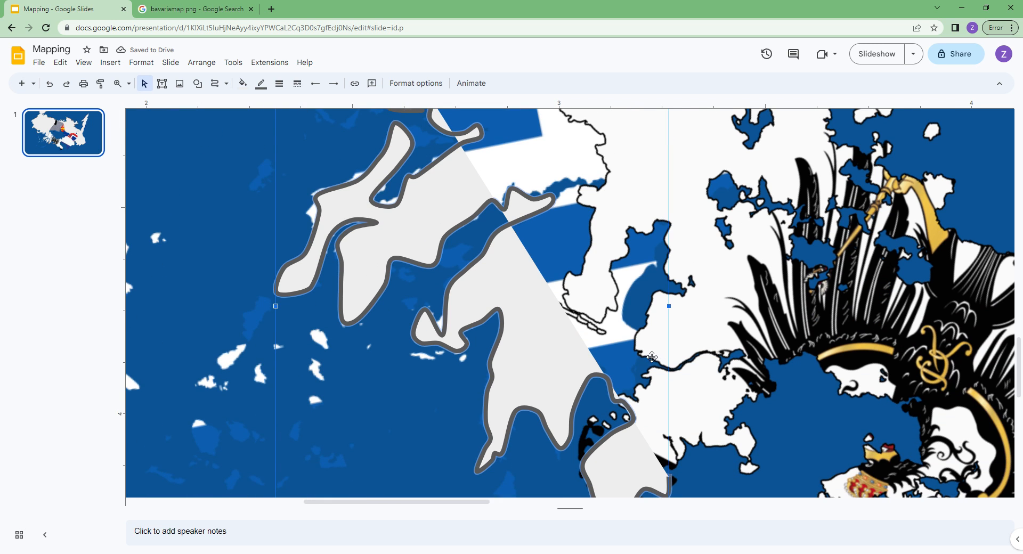
{"action": "left_click", "coordinate": [215, 83]}
{"action": "scroll", "coordinate": [646, 320], "scroll_direction": "down", "scroll_amount": 4}
{"action": "left_click_drag", "start_coordinate": [671, 263], "coordinate": [675, 277]}
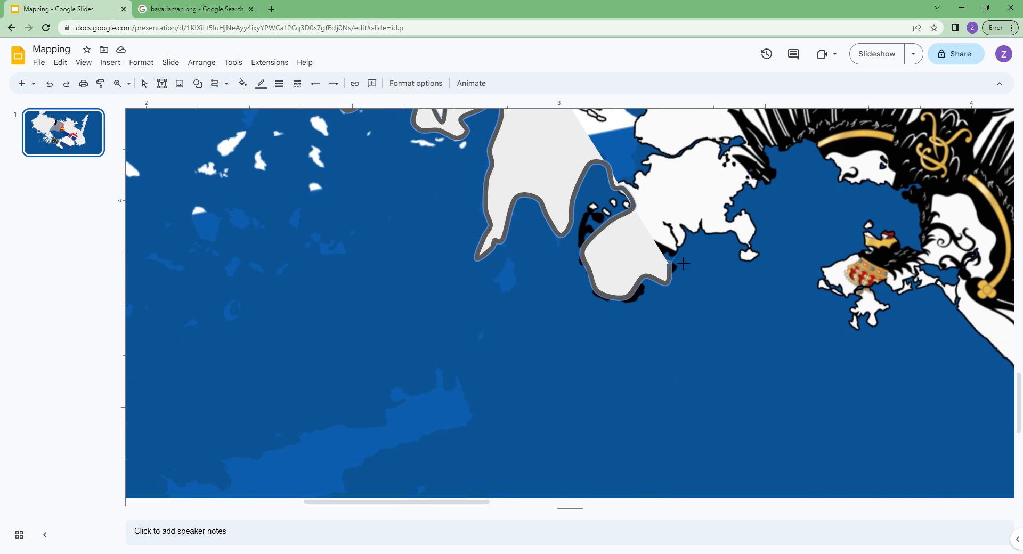
{"action": "mouse_move", "coordinate": [738, 236]}
{"action": "left_mouse_down"}
{"action": "mouse_move", "coordinate": [739, 257]}
{"action": "mouse_move", "coordinate": [756, 264]}
{"action": "mouse_move", "coordinate": [751, 213]}
{"action": "mouse_move", "coordinate": [731, 219]}
{"action": "mouse_move", "coordinate": [779, 171]}
{"action": "mouse_move", "coordinate": [774, 161]}
{"action": "mouse_move", "coordinate": [812, 156]}
{"action": "mouse_move", "coordinate": [885, 188]}
{"action": "mouse_move", "coordinate": [907, 183]}
{"action": "left_mouse_up"}
{"action": "mouse_move", "coordinate": [930, 232]}
{"action": "left_mouse_down"}
{"action": "mouse_move", "coordinate": [836, 275]}
{"action": "mouse_move", "coordinate": [849, 312]}
{"action": "mouse_move", "coordinate": [883, 325]}
{"action": "mouse_move", "coordinate": [876, 292]}
{"action": "mouse_move", "coordinate": [892, 302]}
{"action": "mouse_move", "coordinate": [947, 299]}
{"action": "mouse_move", "coordinate": [973, 326]}
{"action": "mouse_move", "coordinate": [963, 324]}
{"action": "mouse_move", "coordinate": [1002, 319]}
{"action": "mouse_move", "coordinate": [507, 274]}
{"action": "mouse_move", "coordinate": [475, 297]}
{"action": "mouse_move", "coordinate": [545, 419]}
{"action": "mouse_move", "coordinate": [626, 407]}
{"action": "mouse_move", "coordinate": [661, 442]}
{"action": "mouse_move", "coordinate": [653, 243]}
{"action": "mouse_move", "coordinate": [691, 262]}
{"action": "mouse_move", "coordinate": [649, 247]}
{"action": "mouse_move", "coordinate": [665, 291]}
{"action": "mouse_move", "coordinate": [698, 302]}
{"action": "left_mouse_up"}
{"action": "mouse_move", "coordinate": [671, 352]}
{"action": "left_mouse_down"}
{"action": "mouse_move", "coordinate": [677, 381]}
{"action": "mouse_move", "coordinate": [706, 357]}
{"action": "mouse_move", "coordinate": [773, 353]}
{"action": "mouse_move", "coordinate": [800, 332]}
{"action": "mouse_move", "coordinate": [801, 280]}
{"action": "mouse_move", "coordinate": [844, 261]}
{"action": "mouse_move", "coordinate": [840, 238]}
{"action": "mouse_move", "coordinate": [744, 129]}
{"action": "left_mouse_up"}
Step: Trace the curve up the peninsula's far coast to the dark blue map's corner and along that map's lower edge
{"action": "scroll", "coordinate": [702, 394], "scroll_direction": "up", "scroll_amount": 5}
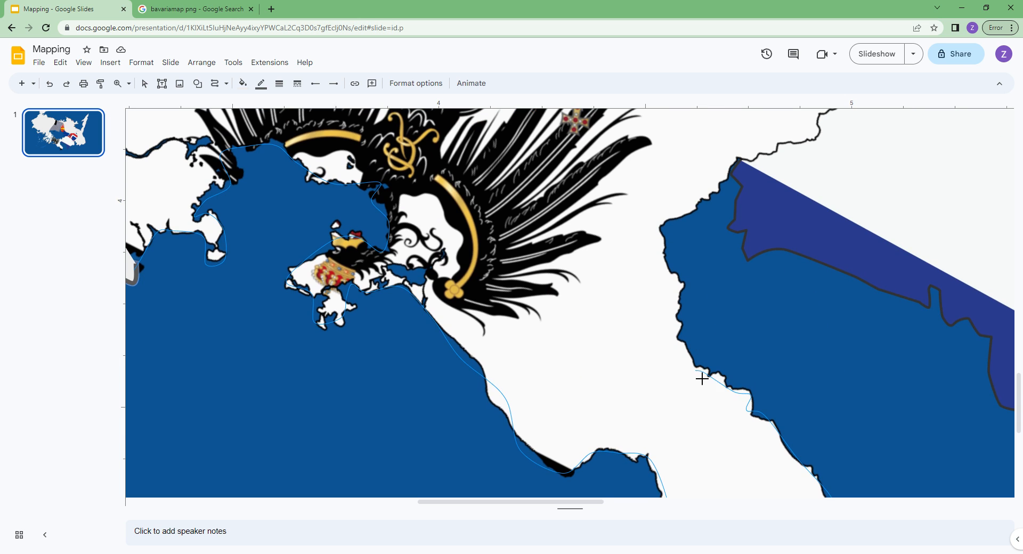
{"action": "mouse_move", "coordinate": [702, 367]}
{"action": "left_mouse_down"}
{"action": "mouse_move", "coordinate": [679, 335]}
{"action": "mouse_move", "coordinate": [688, 318]}
{"action": "left_mouse_up"}
{"action": "mouse_move", "coordinate": [674, 261]}
{"action": "left_mouse_down"}
{"action": "mouse_move", "coordinate": [665, 227]}
{"action": "mouse_move", "coordinate": [714, 187]}
{"action": "mouse_move", "coordinate": [734, 179]}
{"action": "mouse_move", "coordinate": [757, 202]}
{"action": "left_mouse_up"}
{"action": "mouse_move", "coordinate": [746, 240]}
{"action": "left_mouse_down"}
{"action": "mouse_move", "coordinate": [742, 249]}
{"action": "mouse_move", "coordinate": [849, 292]}
{"action": "mouse_move", "coordinate": [871, 283]}
{"action": "mouse_move", "coordinate": [879, 300]}
{"action": "mouse_move", "coordinate": [976, 326]}
{"action": "mouse_move", "coordinate": [1004, 348]}
{"action": "mouse_move", "coordinate": [997, 368]}
{"action": "mouse_move", "coordinate": [719, 331]}
{"action": "mouse_move", "coordinate": [573, 368]}
{"action": "mouse_move", "coordinate": [308, 295]}
{"action": "left_mouse_up"}
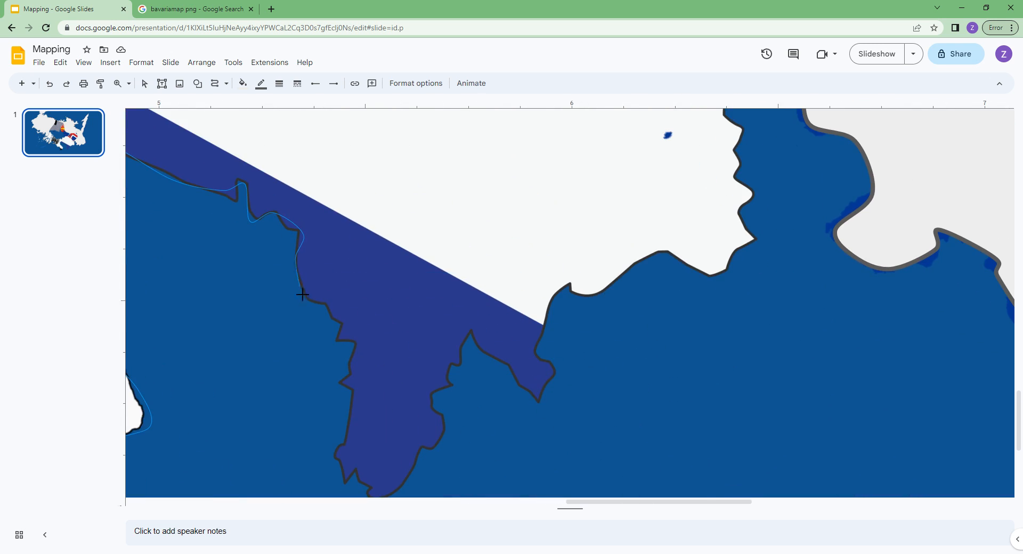
Step: Trace the curve around the dark blue map's southern peninsula and the smaller point beside it
{"action": "left_click_drag", "start_coordinate": [349, 340], "coordinate": [368, 351]}
{"action": "mouse_move", "coordinate": [350, 445]}
{"action": "left_mouse_down"}
{"action": "mouse_move", "coordinate": [343, 469]}
{"action": "mouse_move", "coordinate": [367, 492]}
{"action": "mouse_move", "coordinate": [372, 319]}
{"action": "mouse_move", "coordinate": [383, 295]}
{"action": "mouse_move", "coordinate": [451, 238]}
{"action": "left_mouse_up"}
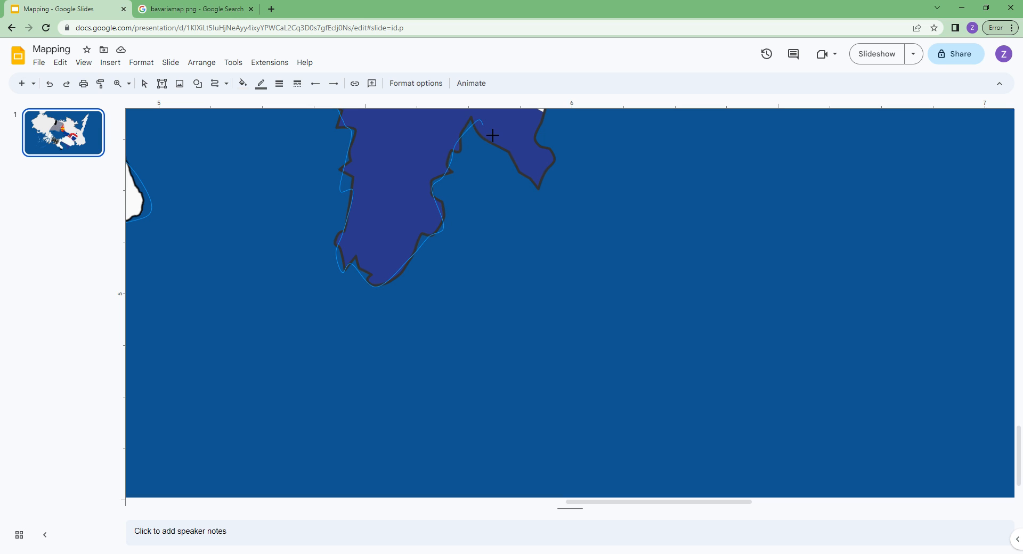
{"action": "left_click_drag", "start_coordinate": [513, 158], "coordinate": [537, 193]}
{"action": "left_click", "coordinate": [542, 140]}
Step: Trace the curve along the white coast beyond the dark blue stripe and up to the neighbouring grey shape
{"action": "scroll", "coordinate": [552, 143], "scroll_direction": "up", "scroll_amount": 3}
{"action": "mouse_move", "coordinate": [563, 241]}
{"action": "left_mouse_down"}
{"action": "mouse_move", "coordinate": [592, 244]}
{"action": "mouse_move", "coordinate": [660, 207]}
{"action": "mouse_move", "coordinate": [701, 223]}
{"action": "left_mouse_up"}
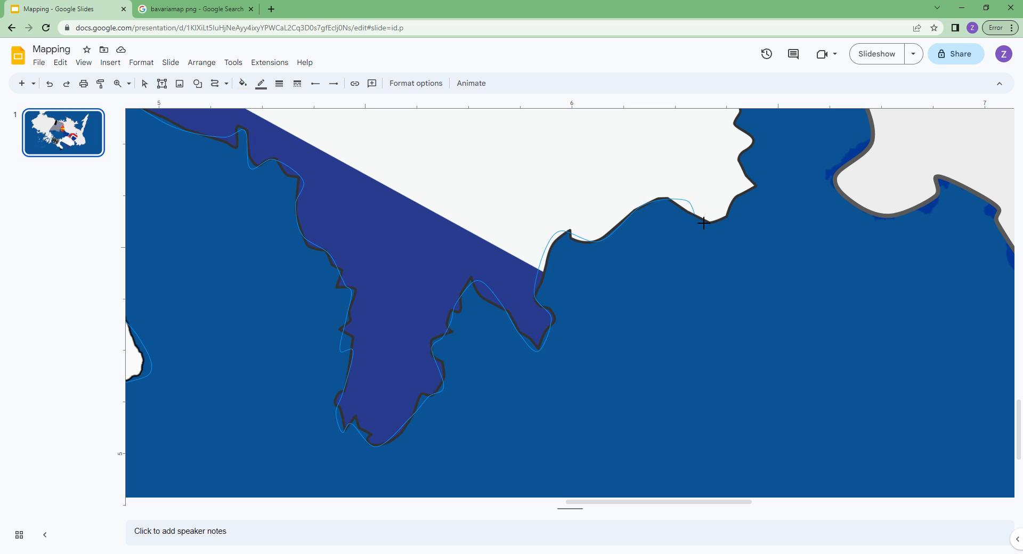
{"action": "left_click", "coordinate": [751, 161]}
{"action": "left_click", "coordinate": [771, 132]}
{"action": "left_click", "coordinate": [747, 134]}
{"action": "scroll", "coordinate": [755, 179], "scroll_direction": "up", "scroll_amount": 5}
{"action": "left_click", "coordinate": [732, 321]}
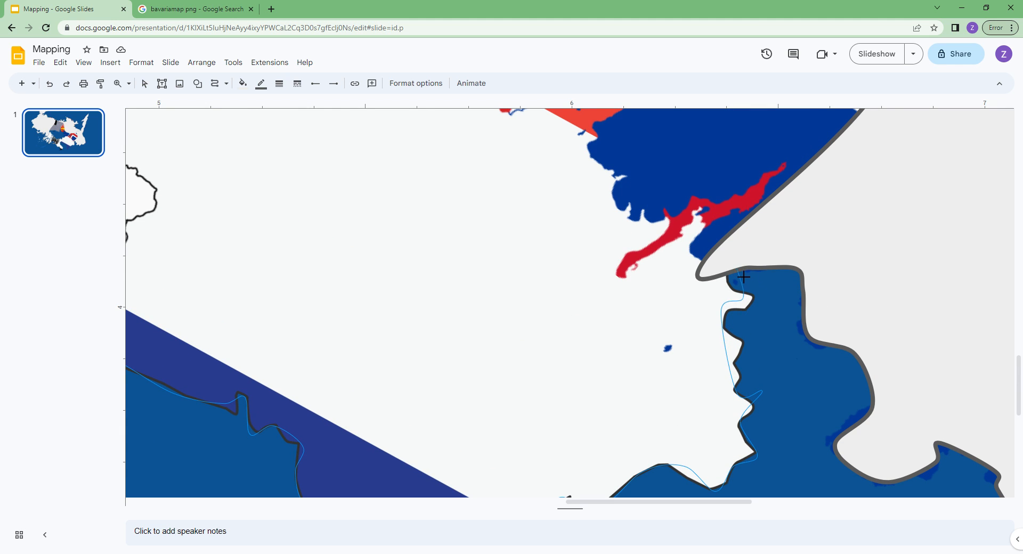
Step: Carry the curve inside the neighbouring grey shapes' borders, around the red flag and parish maps, to the black strip's upper corner
{"action": "scroll", "coordinate": [744, 264], "scroll_direction": "up", "scroll_amount": 5}
{"action": "scroll", "coordinate": [901, 254], "scroll_direction": "up", "scroll_amount": 4}
{"action": "left_click", "coordinate": [901, 255]}
{"action": "scroll", "coordinate": [519, 235], "scroll_direction": "left", "scroll_amount": 4}
{"action": "scroll", "coordinate": [501, 187], "scroll_direction": "up", "scroll_amount": 4}
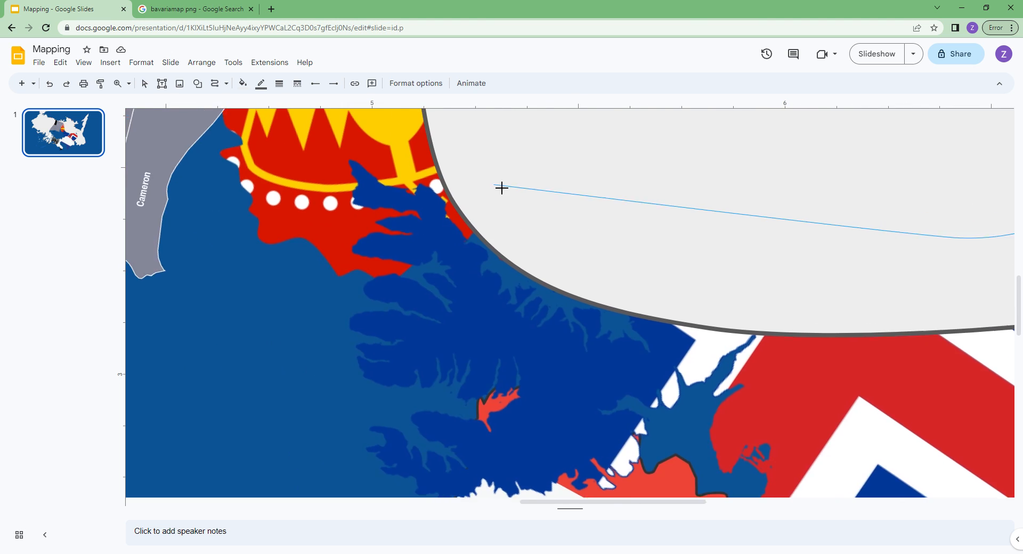
{"action": "scroll", "coordinate": [427, 274], "scroll_direction": "up", "scroll_amount": 5}
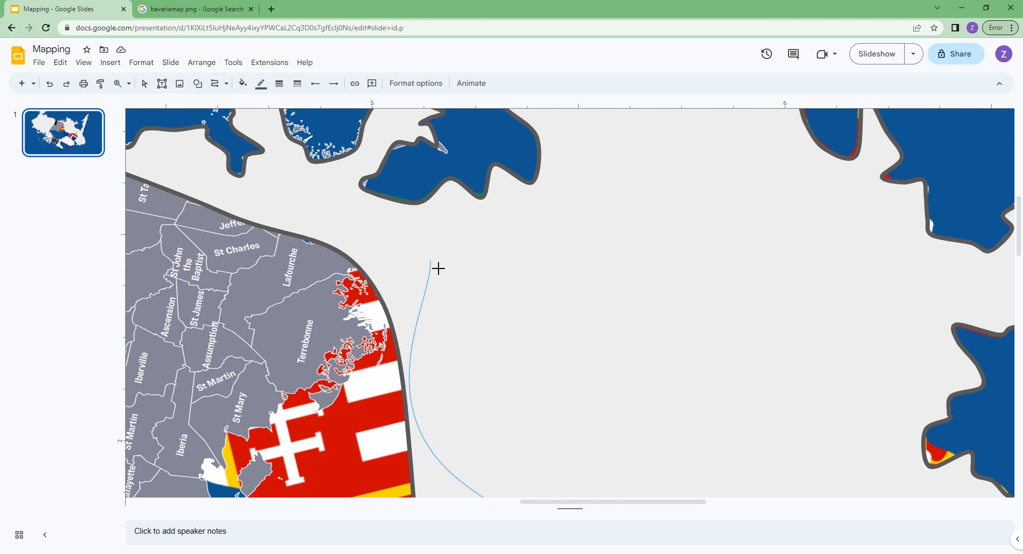
{"action": "left_click", "coordinate": [288, 212]}
{"action": "left_click", "coordinate": [196, 203]}
{"action": "scroll", "coordinate": [191, 248], "scroll_direction": "left", "scroll_amount": 10}
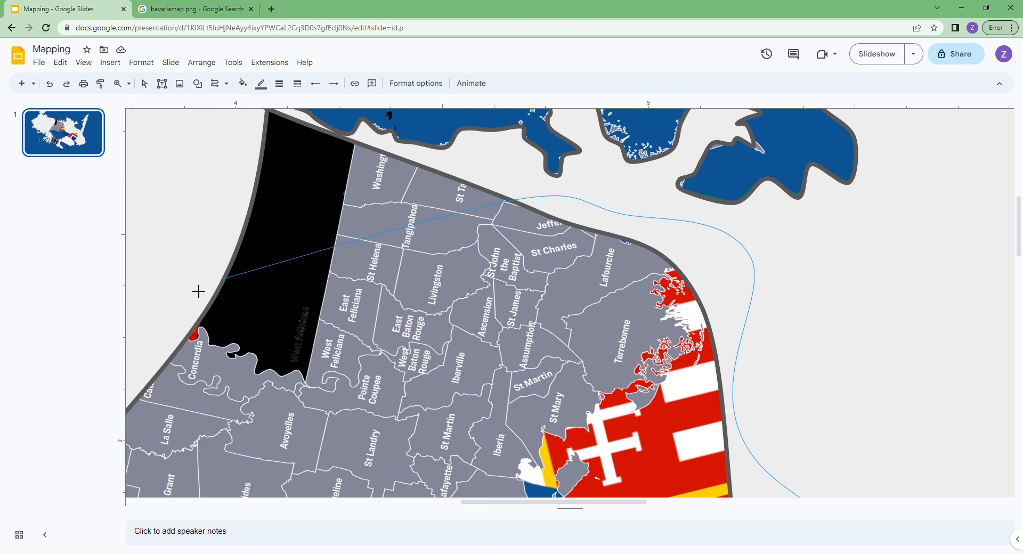
{"action": "scroll", "coordinate": [427, 239], "scroll_direction": "up", "scroll_amount": 2}
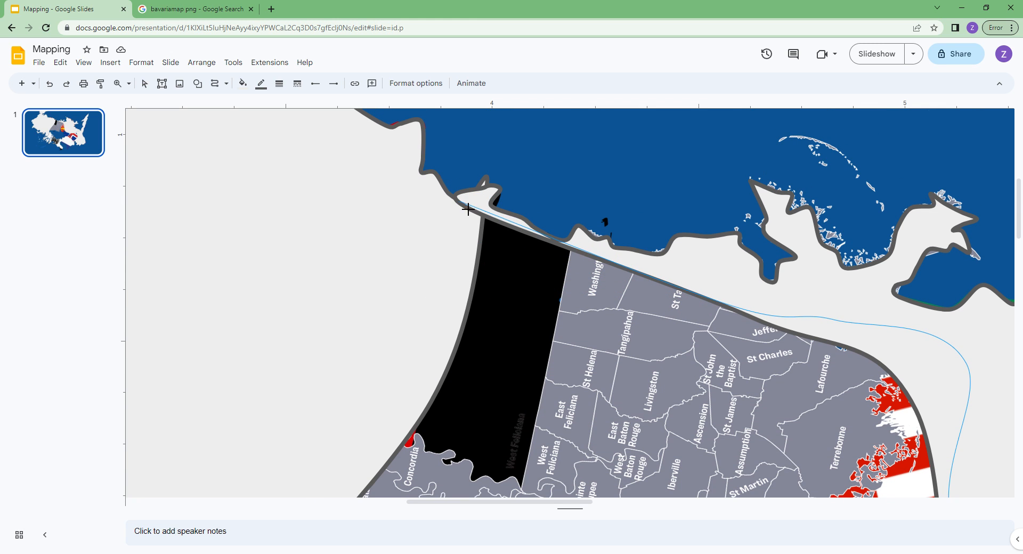
Step: Carry the curve down across the large grey shape and along the striped map's traced edge to the black-tipped peninsula
{"action": "scroll", "coordinate": [256, 315], "scroll_direction": "down", "scroll_amount": 13}
{"action": "scroll", "coordinate": [233, 304], "scroll_direction": "left", "scroll_amount": 4}
{"action": "scroll", "coordinate": [232, 304], "scroll_direction": "left", "scroll_amount": 2}
{"action": "left_click", "coordinate": [330, 392]}
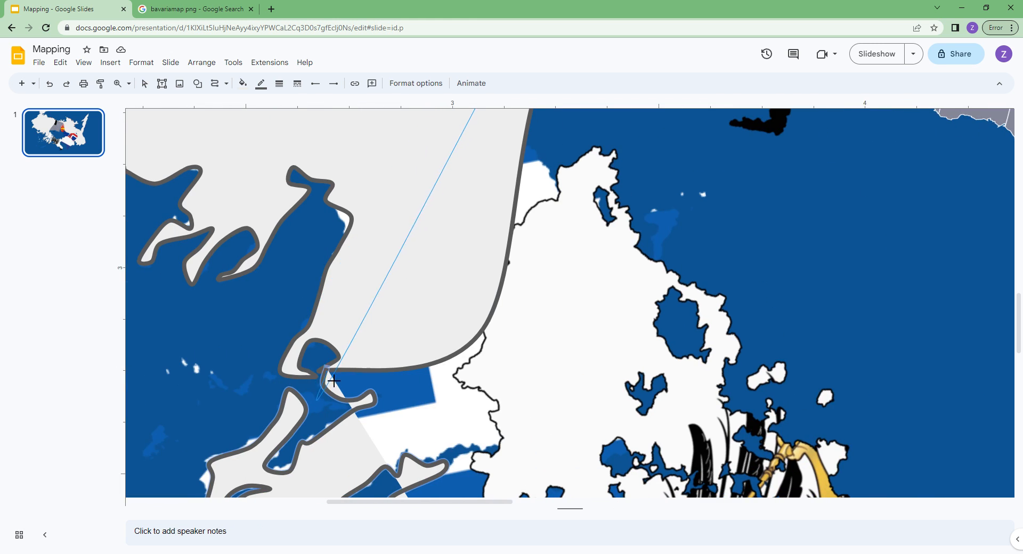
{"action": "left_click", "coordinate": [380, 366]}
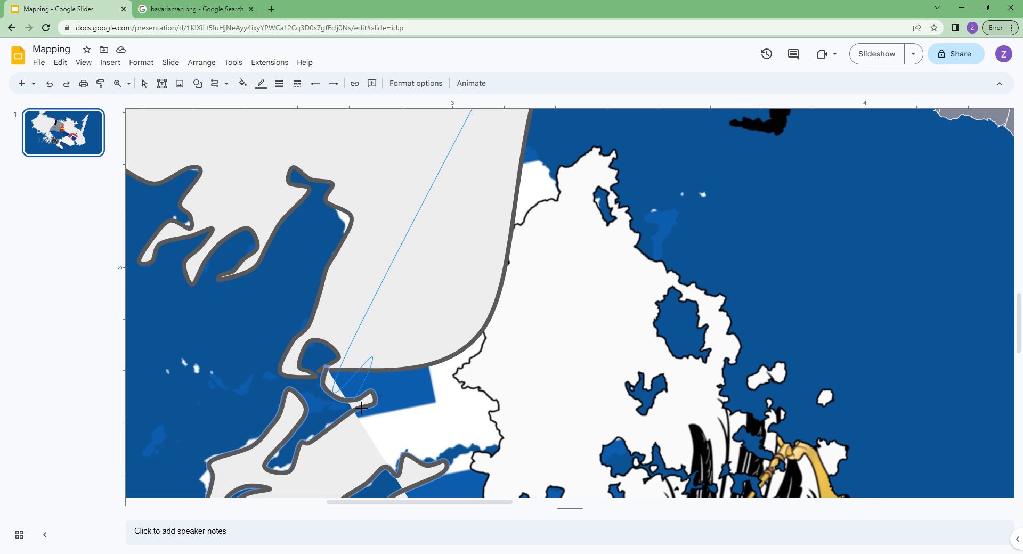
{"action": "scroll", "coordinate": [364, 437], "scroll_direction": "down", "scroll_amount": 3}
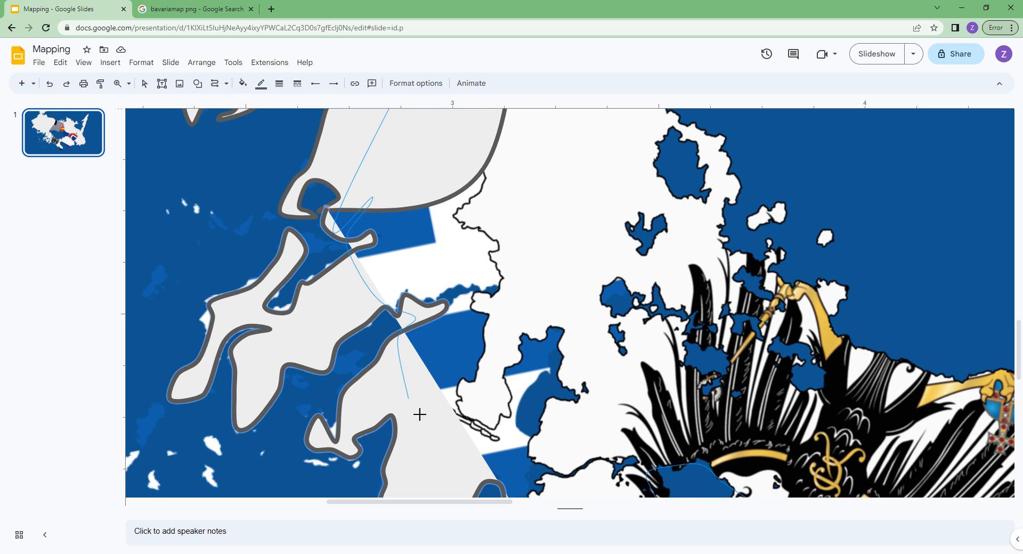
{"action": "scroll", "coordinate": [434, 366], "scroll_direction": "down", "scroll_amount": 3}
{"action": "left_click", "coordinate": [497, 321]}
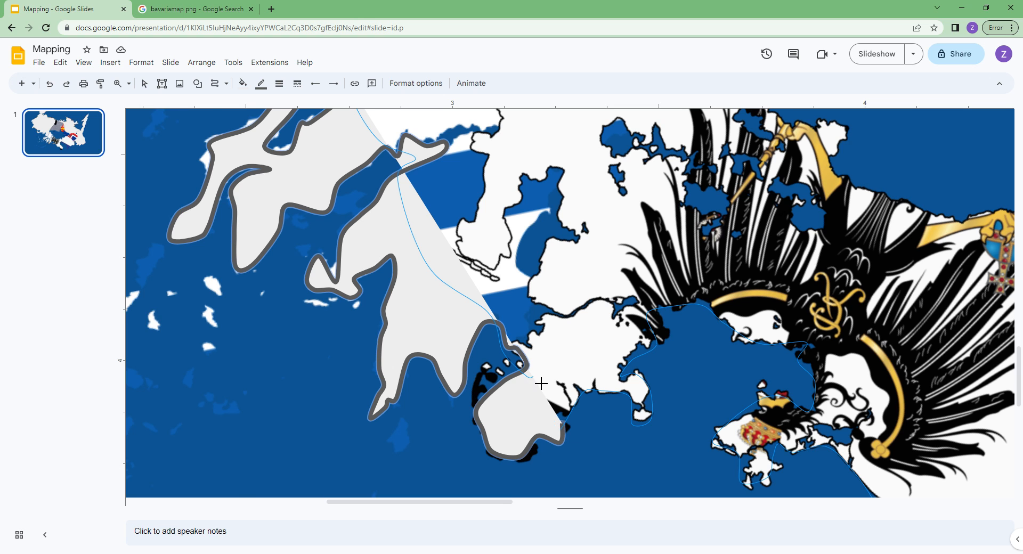
Step: Carry the curve up to the inland sea and trace its shore along the parish map's lower border
{"action": "scroll", "coordinate": [541, 384], "scroll_direction": "up", "scroll_amount": 10}
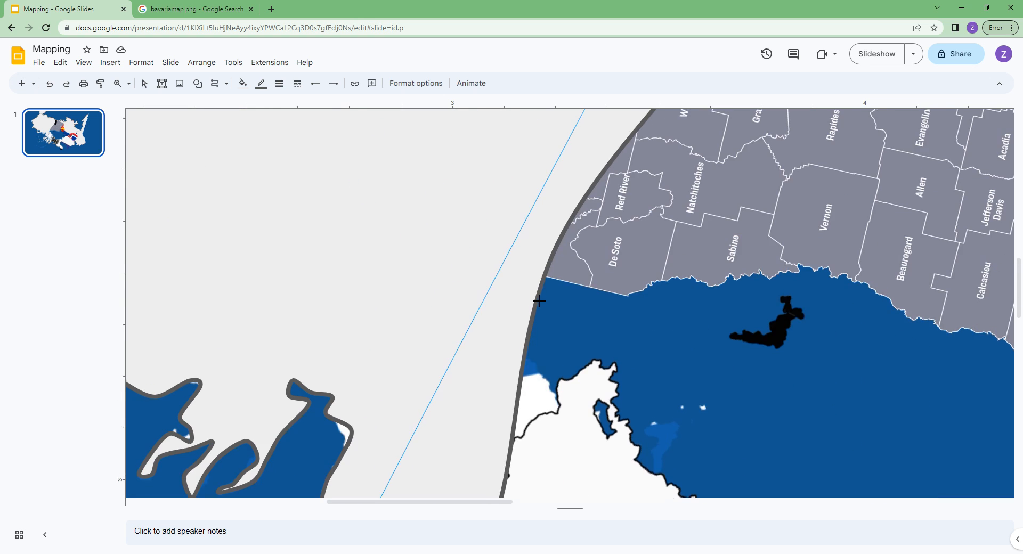
{"action": "scroll", "coordinate": [538, 301], "scroll_direction": "right", "scroll_amount": 5}
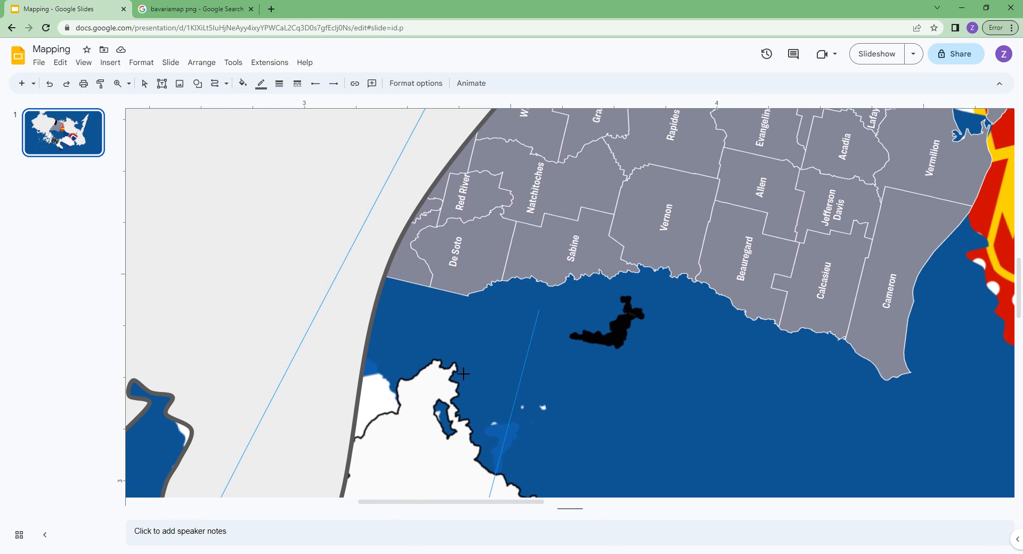
{"action": "left_click", "coordinate": [364, 368]}
{"action": "left_click", "coordinate": [391, 278]}
{"action": "scroll", "coordinate": [390, 279], "scroll_direction": "down", "scroll_amount": 1}
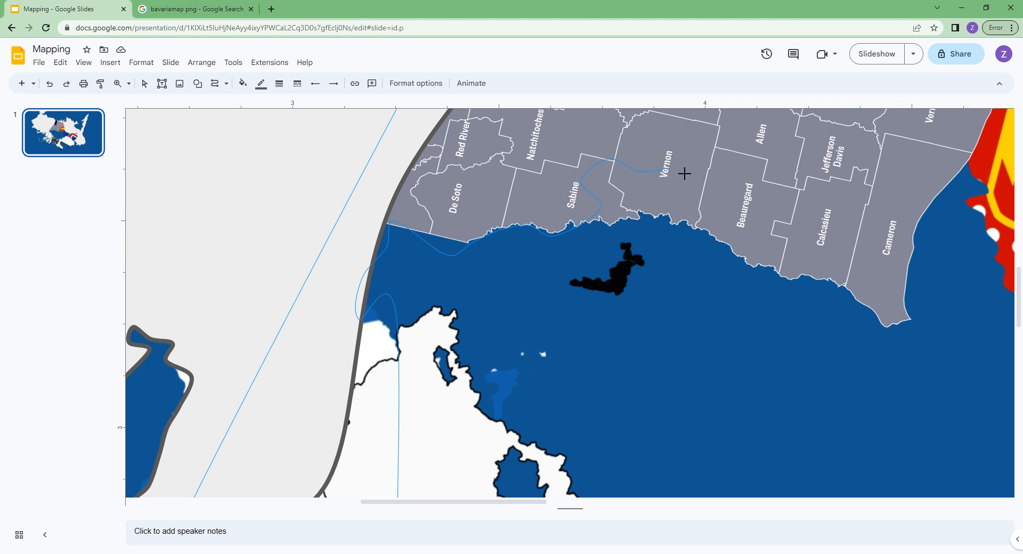
{"action": "left_click", "coordinate": [681, 295]}
Step: Trace the inland sea's lower shore, bring the curve back down to its starting point and close the shape
{"action": "left_click", "coordinate": [560, 412]}
{"action": "left_click", "coordinate": [488, 378]}
{"action": "left_click", "coordinate": [449, 319]}
{"action": "left_click", "coordinate": [429, 362]}
{"action": "scroll", "coordinate": [409, 334], "scroll_direction": "down", "scroll_amount": 10}
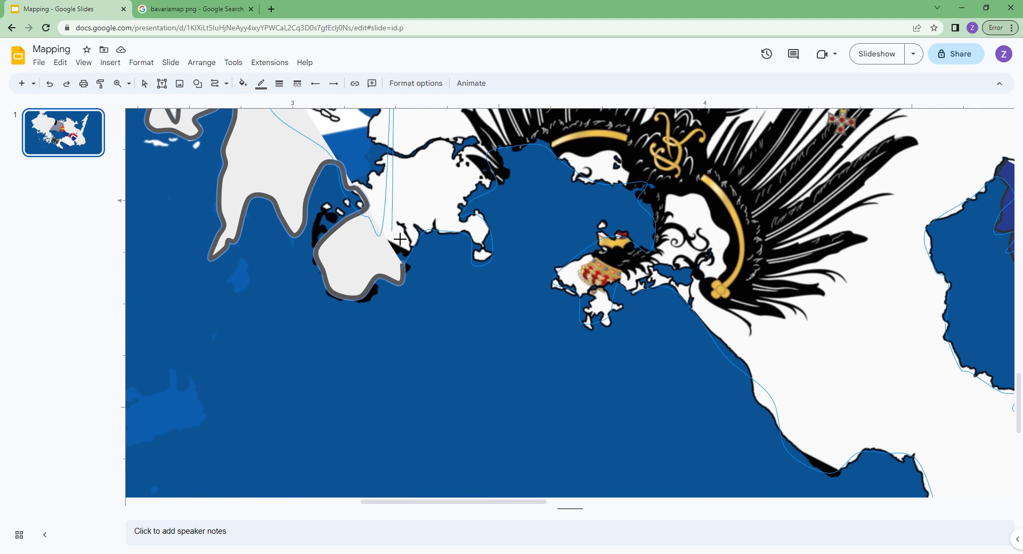
{"action": "left_click", "coordinate": [404, 260]}
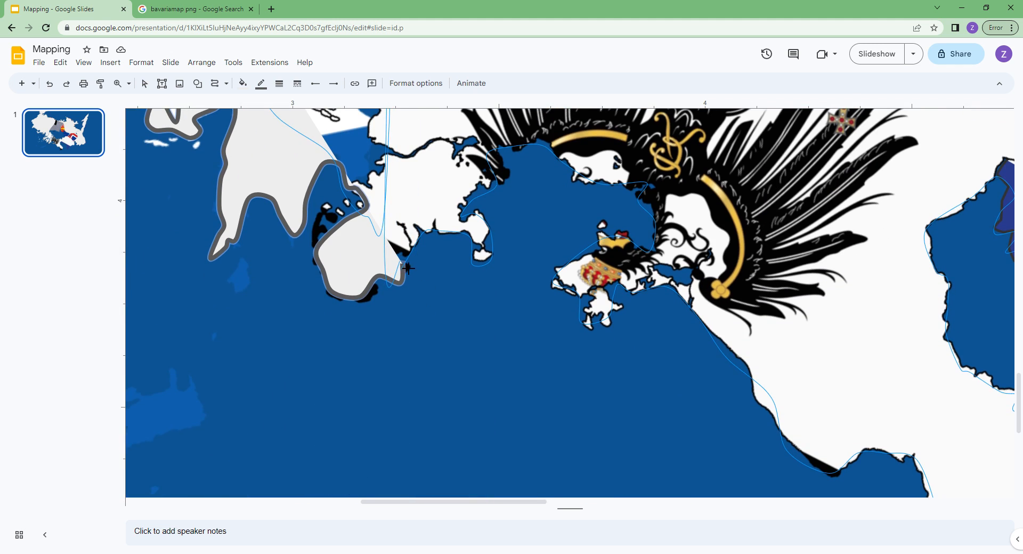
{"action": "double_click", "coordinate": [408, 271]}
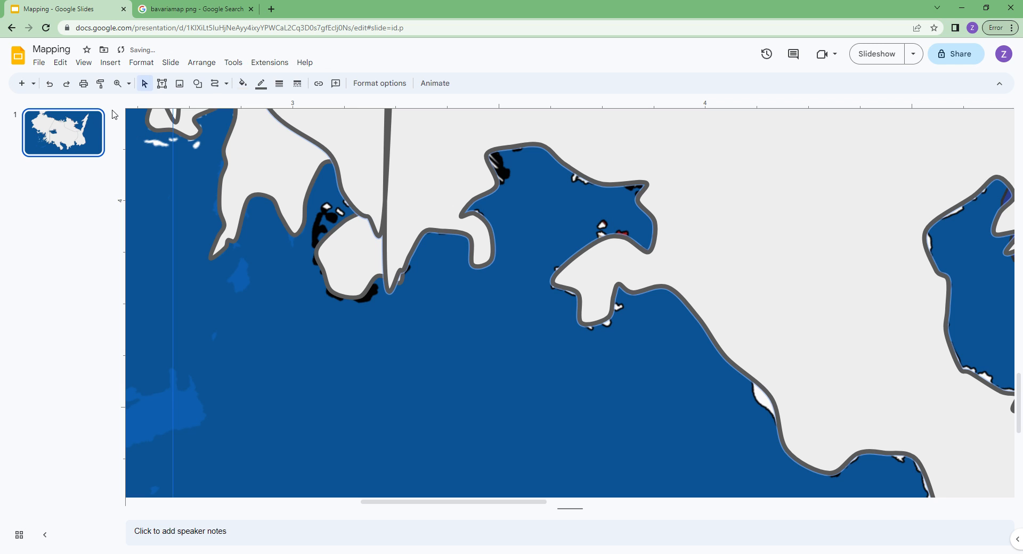
{"action": "left_click", "coordinate": [129, 84]}
{"action": "left_click", "coordinate": [140, 98]}
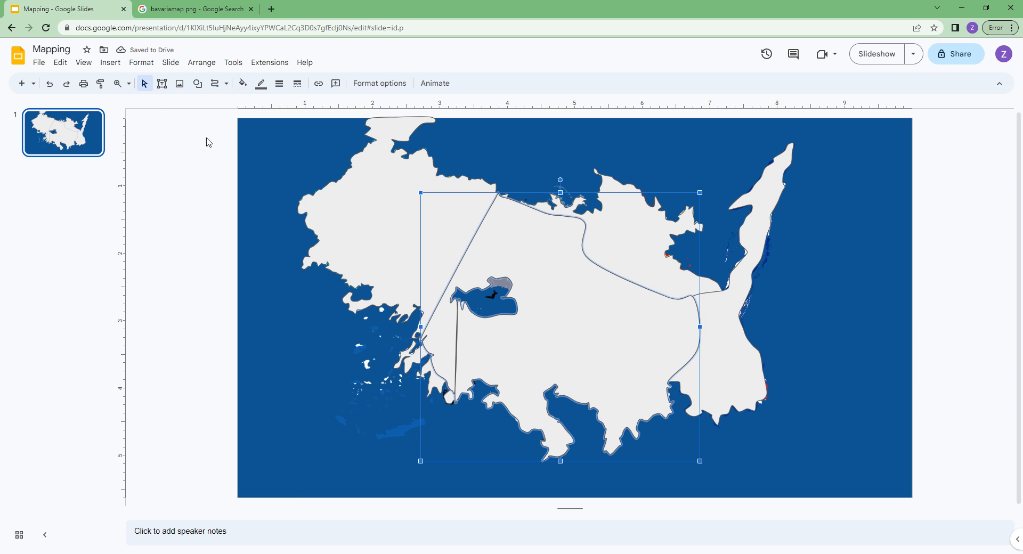
{"action": "left_click", "coordinate": [447, 220]}
{"action": "left_click", "coordinate": [670, 263], "text": "shift"}
{"action": "left_click", "coordinate": [748, 239], "text": "shift"}
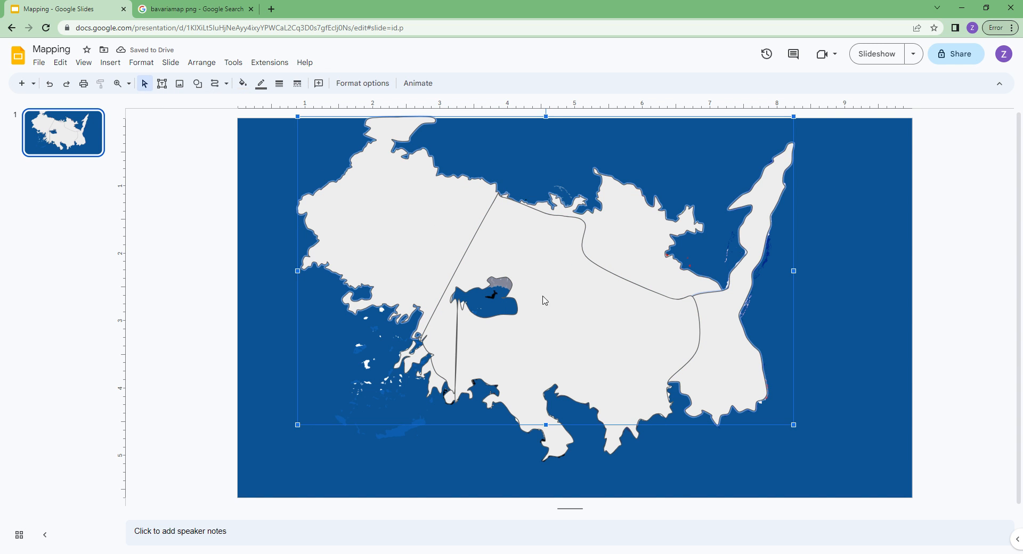
{"action": "right_click", "coordinate": [511, 341]}
{"action": "left_click", "coordinate": [228, 179]}
Step: Select the traced grey landmass shapes together and group them
{"action": "left_click", "coordinate": [400, 235]}
{"action": "left_click", "coordinate": [541, 293], "text": "shift"}
{"action": "left_click", "coordinate": [619, 258], "text": "shift"}
{"action": "left_click", "coordinate": [717, 375], "text": "shift"}
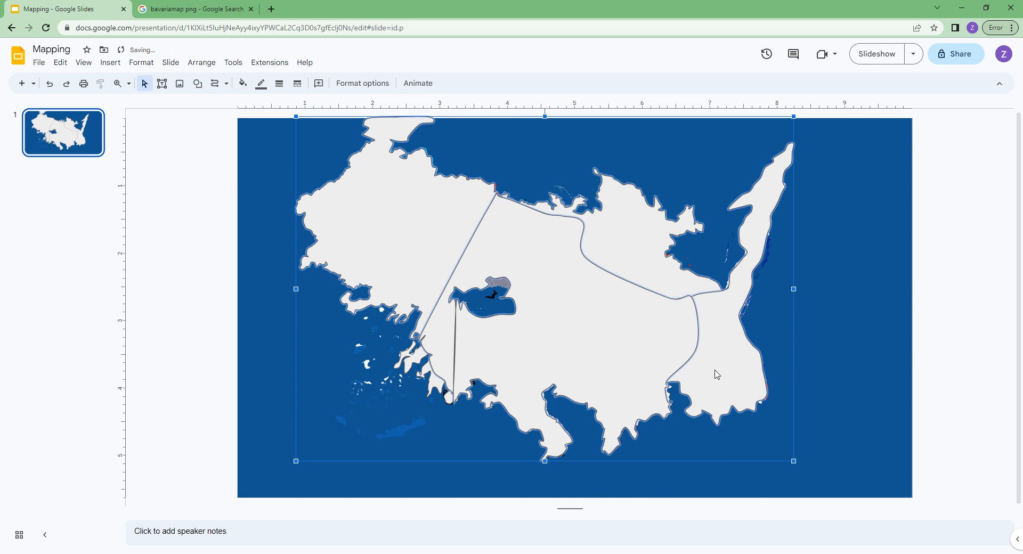
{"action": "right_click", "coordinate": [589, 314]}
{"action": "left_click", "coordinate": [634, 439]}
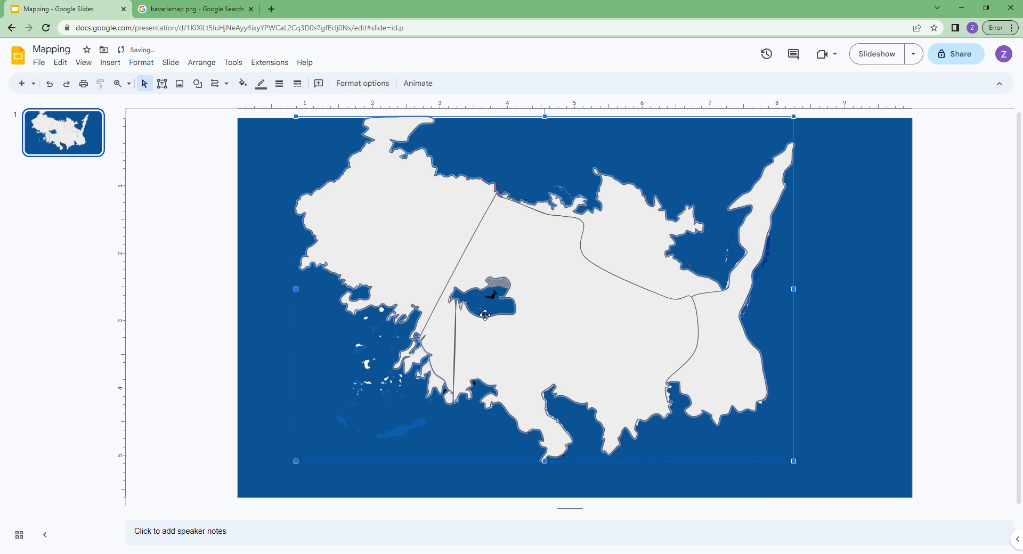
{"action": "right_click", "coordinate": [421, 261]}
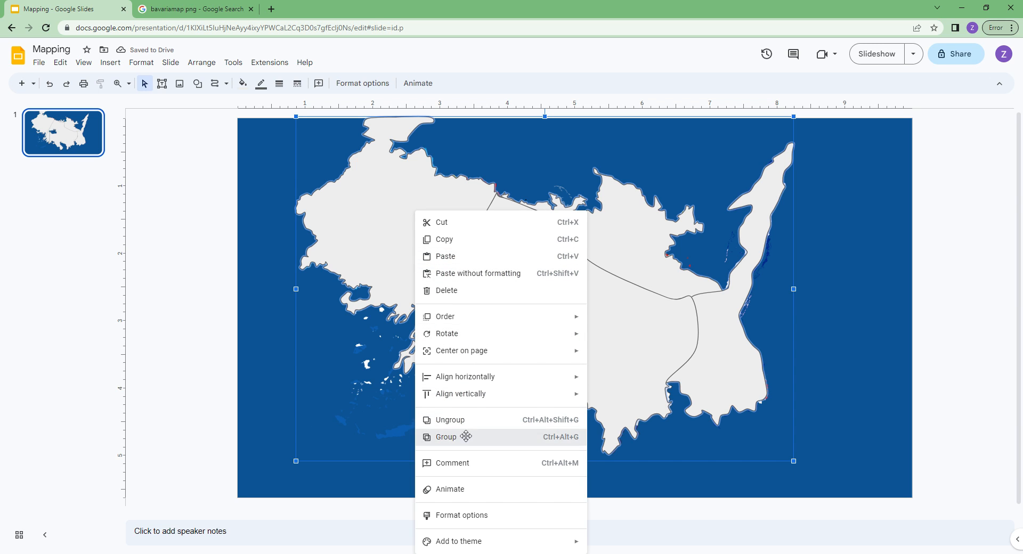
{"action": "left_click", "coordinate": [466, 434]}
Step: Make the outlines of the grouped landmass shapes transparent
{"action": "left_click", "coordinate": [243, 83]}
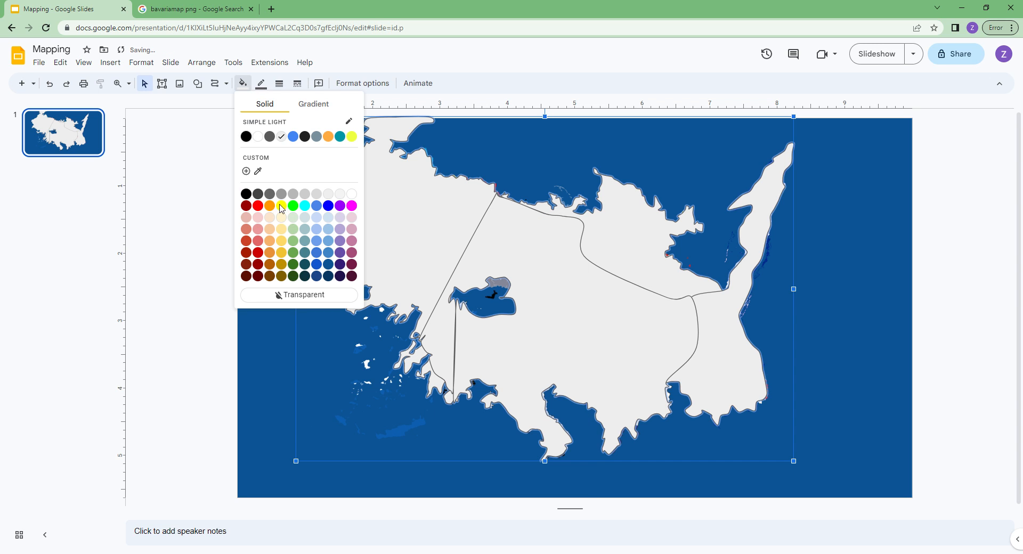
{"action": "left_click", "coordinate": [261, 83]}
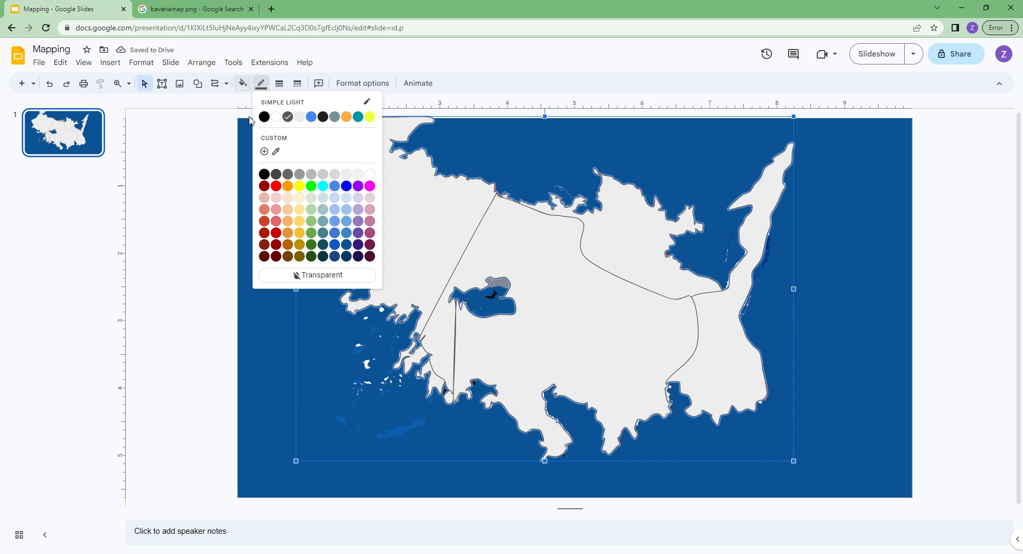
{"action": "left_click", "coordinate": [299, 275]}
Step: Fill the grouped landmass with a custom sandy tan colour
{"action": "left_click", "coordinate": [242, 83]}
{"action": "left_click", "coordinate": [246, 171]}
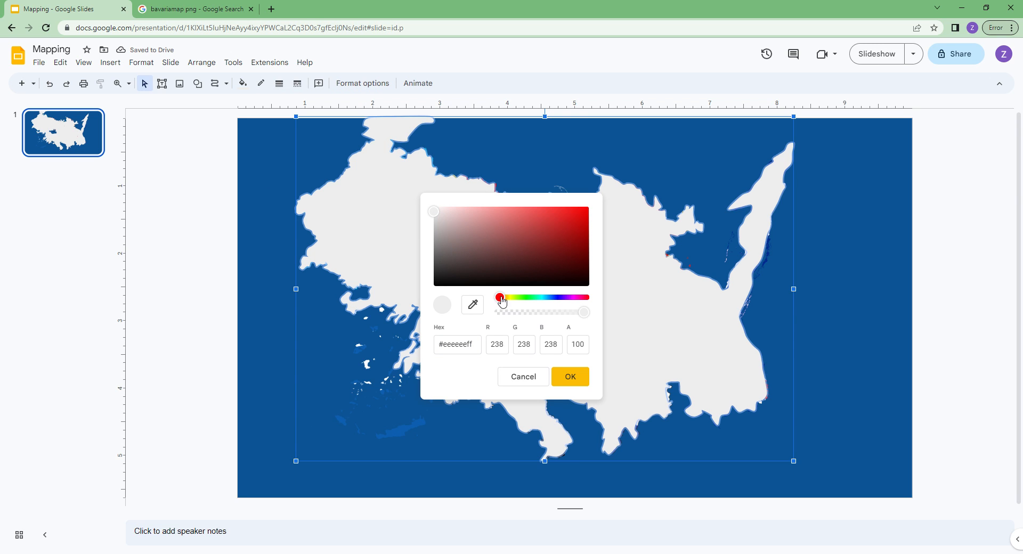
{"action": "left_click_drag", "start_coordinate": [501, 298], "coordinate": [508, 298]}
{"action": "left_click_drag", "start_coordinate": [461, 223], "coordinate": [495, 221]}
{"action": "left_click", "coordinate": [569, 373]}
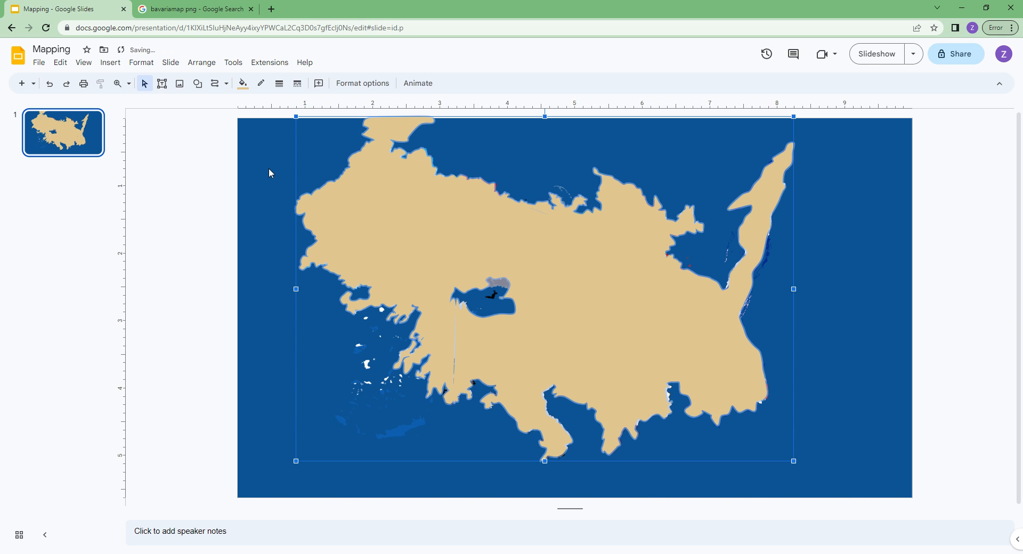
Step: Move the tan landmass from the first slide onto a new blank slide
{"action": "mouse_move", "coordinate": [412, 252]}
{"action": "left_mouse_down"}
{"action": "mouse_move", "coordinate": [409, 268]}
{"action": "mouse_move", "coordinate": [414, 260]}
{"action": "left_mouse_up"}
{"action": "key", "text": "Delete"}
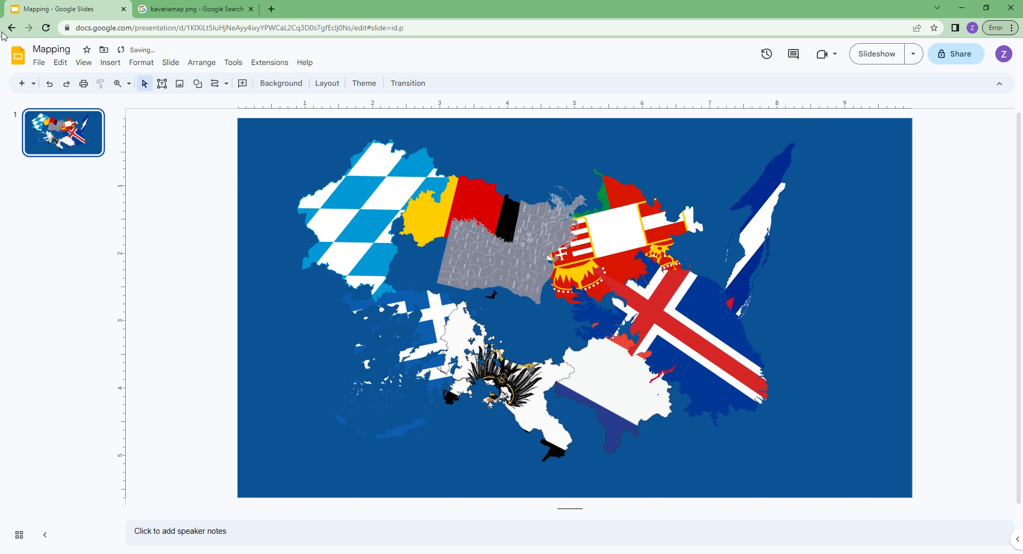
{"action": "left_click", "coordinate": [35, 84]}
{"action": "left_click", "coordinate": [111, 281]}
{"action": "key", "text": "ctrl+v"}
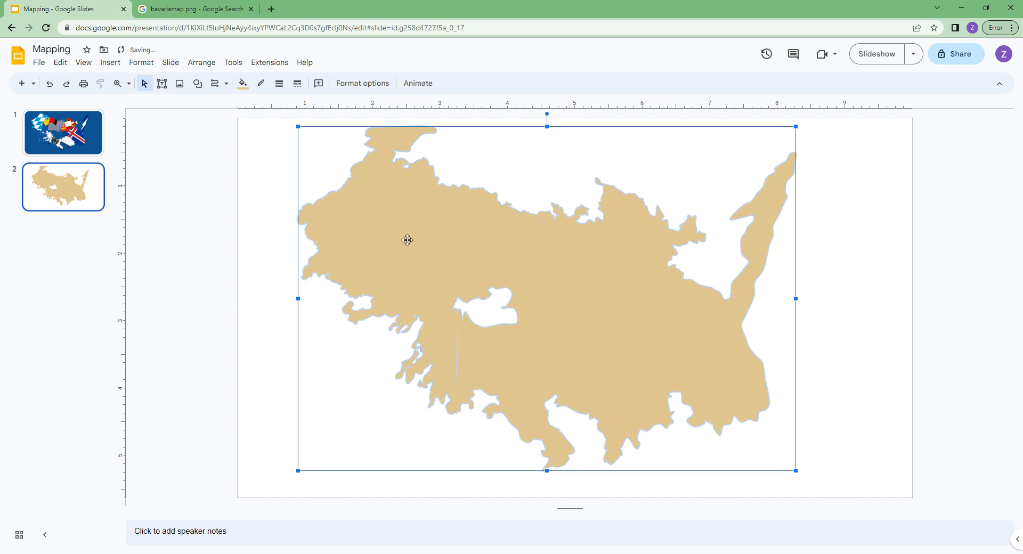
Step: Shift the landmass down on the new slide, enlarge it slightly and adjust its position
{"action": "left_click_drag", "start_coordinate": [439, 250], "coordinate": [442, 270]}
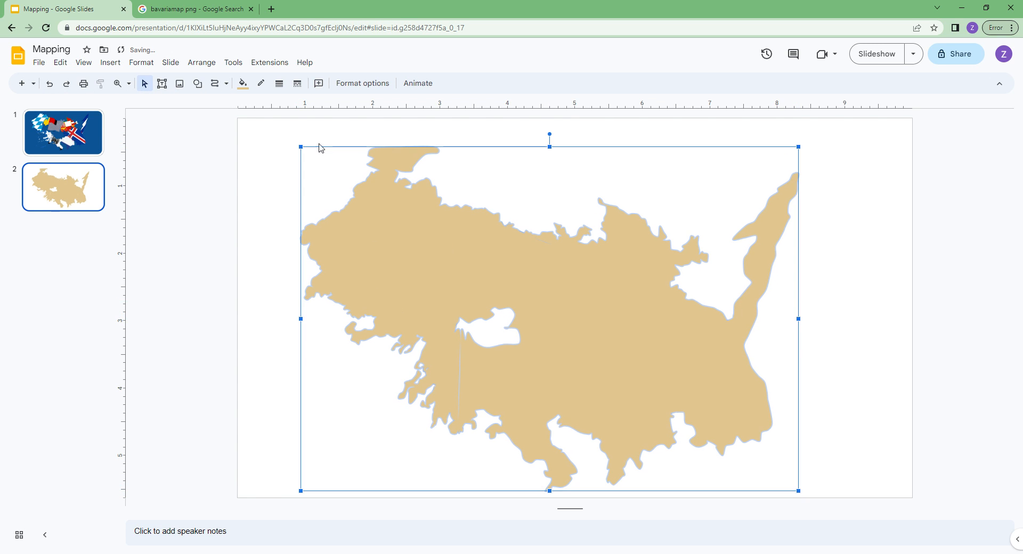
{"action": "left_click_drag", "start_coordinate": [300, 146], "coordinate": [283, 134]}
{"action": "left_click_drag", "start_coordinate": [350, 199], "coordinate": [358, 199]}
Step: Try to close the thin vertical gap below the inland sea by moving the curve points at both its ends
{"action": "left_click", "coordinate": [250, 205]}
{"action": "left_click", "coordinate": [117, 83]}
{"action": "left_click", "coordinate": [461, 362]}
{"action": "left_click", "coordinate": [484, 335]}
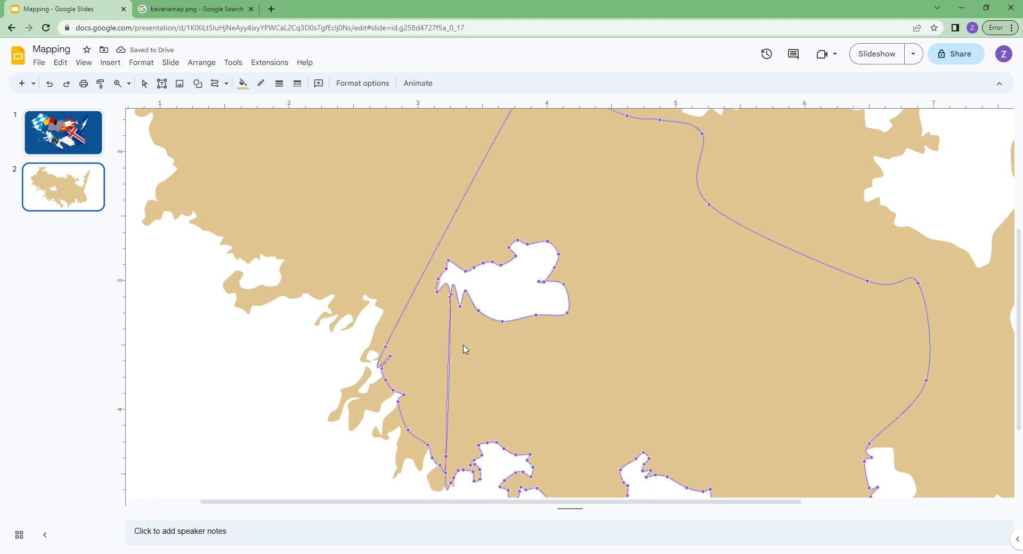
{"action": "left_click_drag", "start_coordinate": [457, 306], "coordinate": [450, 299]}
{"action": "left_click_drag", "start_coordinate": [445, 452], "coordinate": [433, 430]}
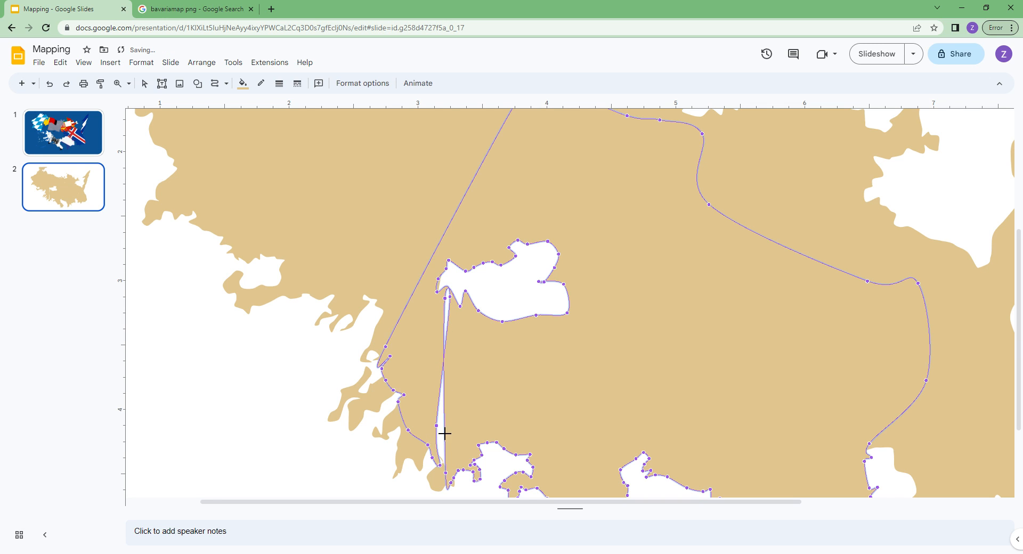
{"action": "key", "text": "Escape"}
Step: Draw a closed curve over the thin vertical gap between the inland sea and the southern coast as a patch
{"action": "left_click", "coordinate": [215, 83]}
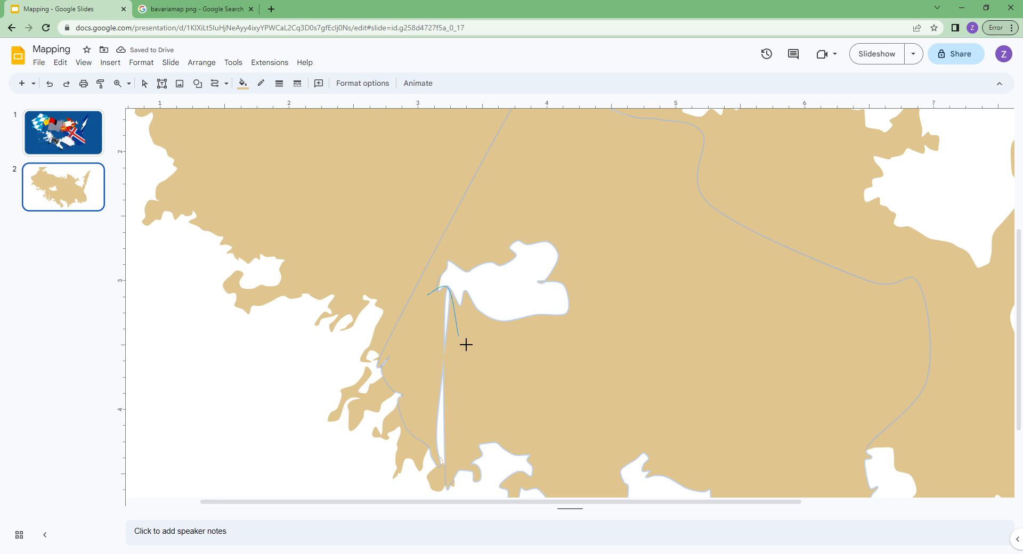
{"action": "left_click", "coordinate": [445, 476]}
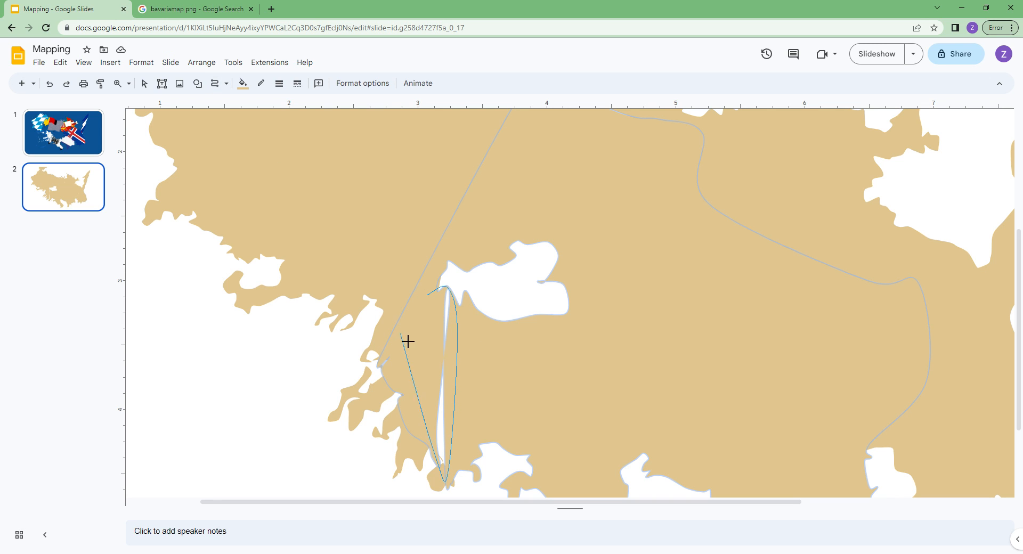
{"action": "left_click", "coordinate": [425, 293]}
Step: Select the gap patch together with the landmass and group them
{"action": "left_click", "coordinate": [403, 224]}
{"action": "right_click", "coordinate": [403, 212]}
{"action": "key", "text": "Escape"}
{"action": "right_click", "coordinate": [400, 274]}
{"action": "left_click", "coordinate": [429, 421]}
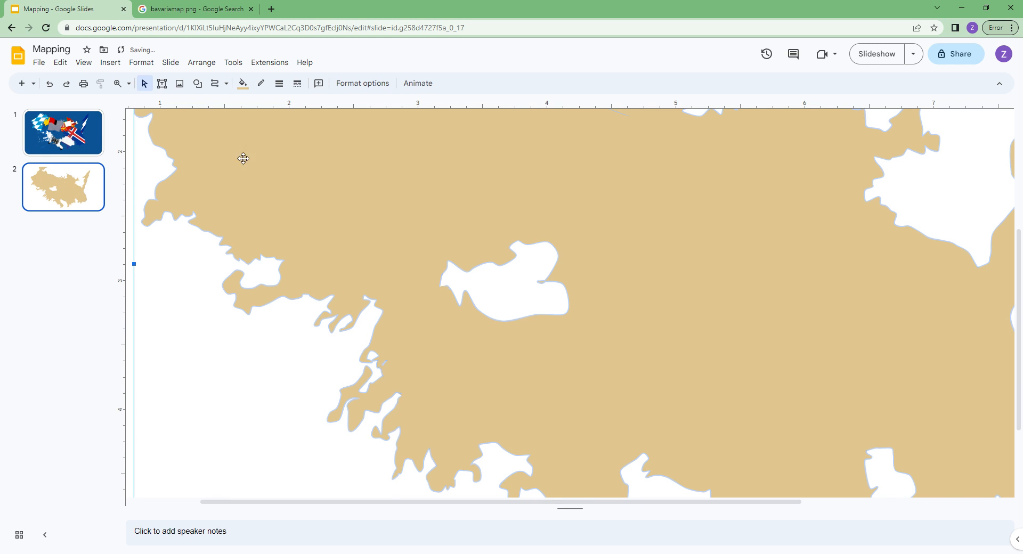
{"action": "left_click", "coordinate": [129, 84]}
{"action": "left_click", "coordinate": [143, 104]}
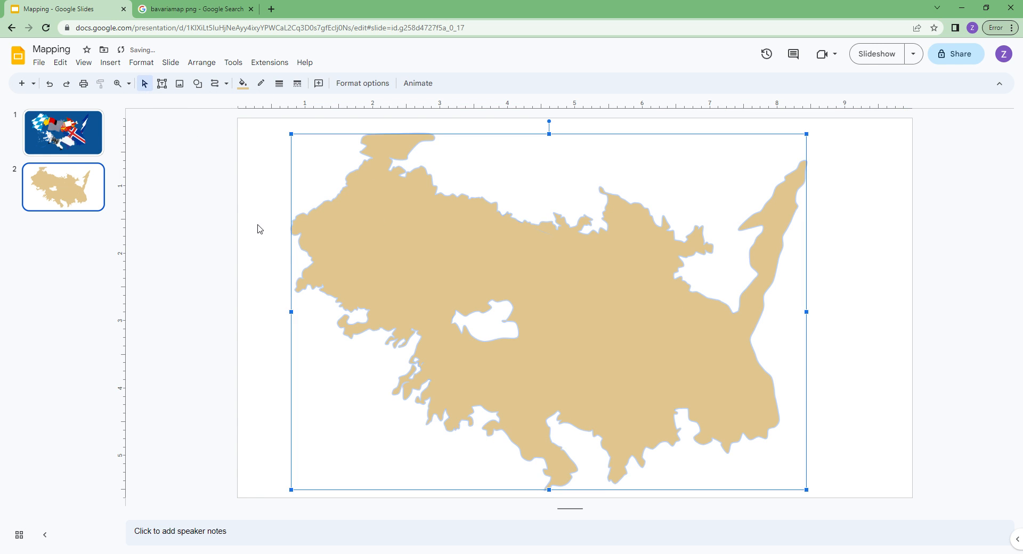
{"action": "left_click", "coordinate": [259, 229]}
{"action": "left_click", "coordinate": [118, 84]}
{"action": "left_click", "coordinate": [537, 228]}
{"action": "left_click", "coordinate": [564, 262]}
{"action": "double_click", "coordinate": [564, 262]}
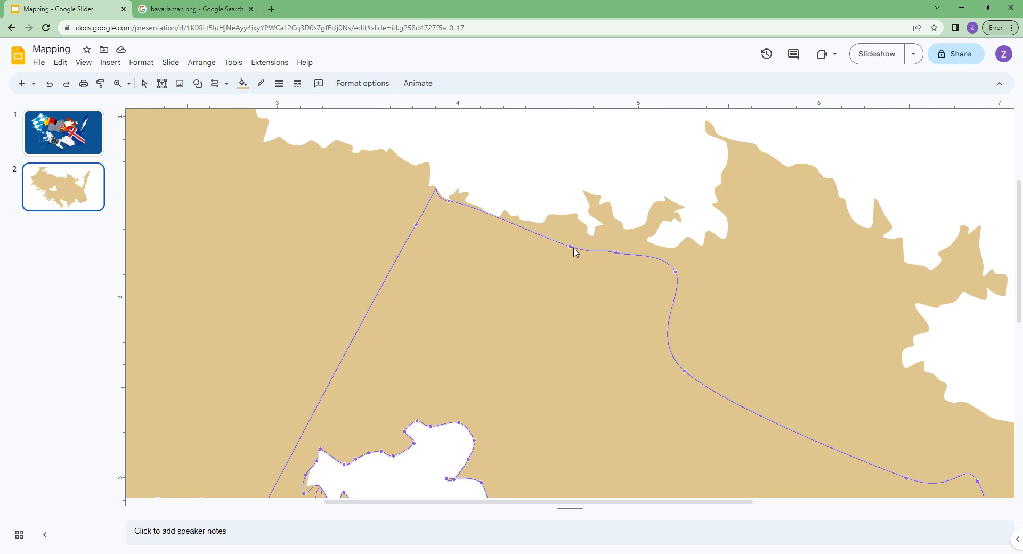
{"action": "key", "text": "Escape"}
{"action": "key", "text": "Delete"}
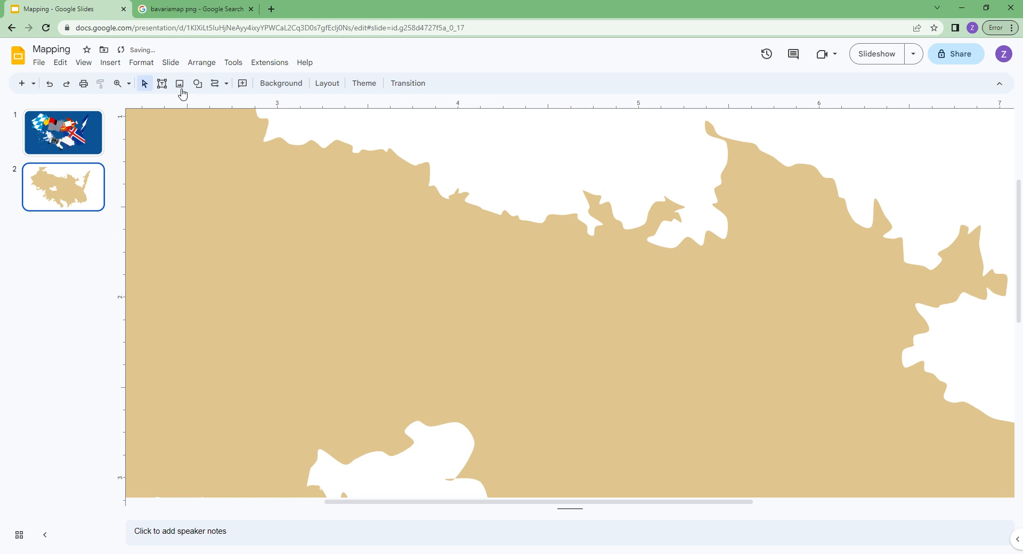
{"action": "left_click", "coordinate": [129, 84]}
{"action": "left_click", "coordinate": [159, 103]}
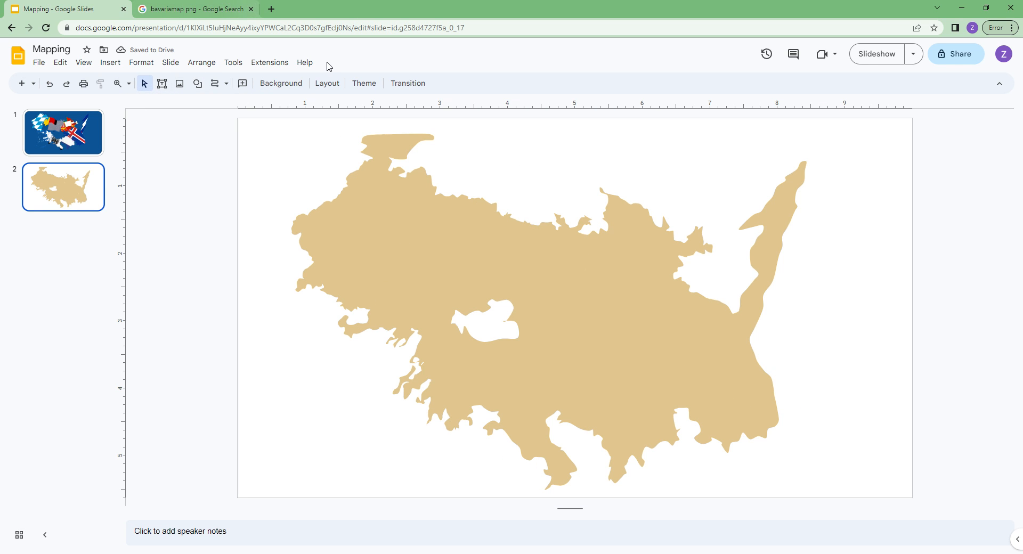